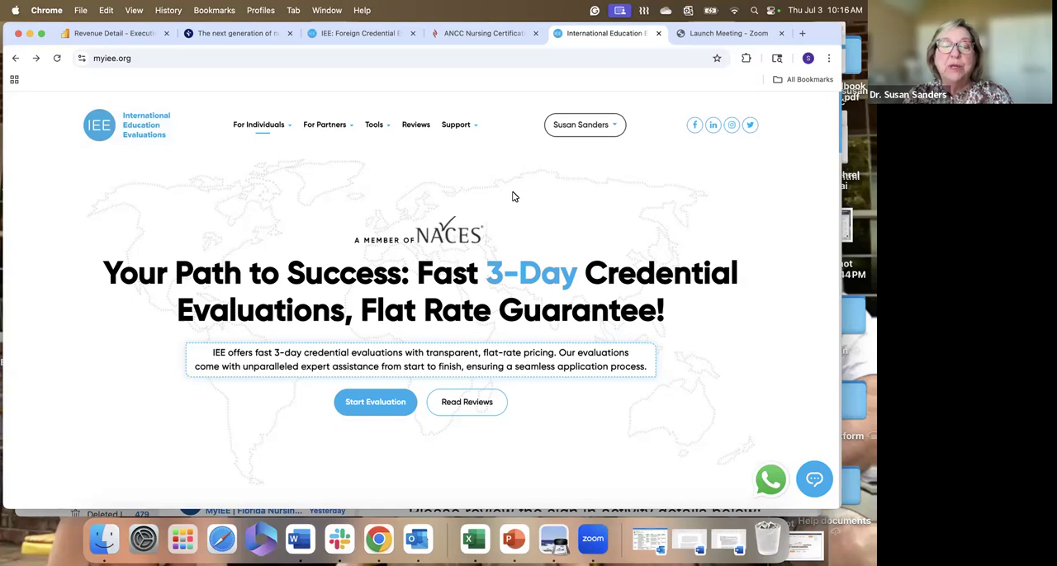
- Open the Nursing page from the IEE site's list of partner types
scroll(513, 196, "down", 1)
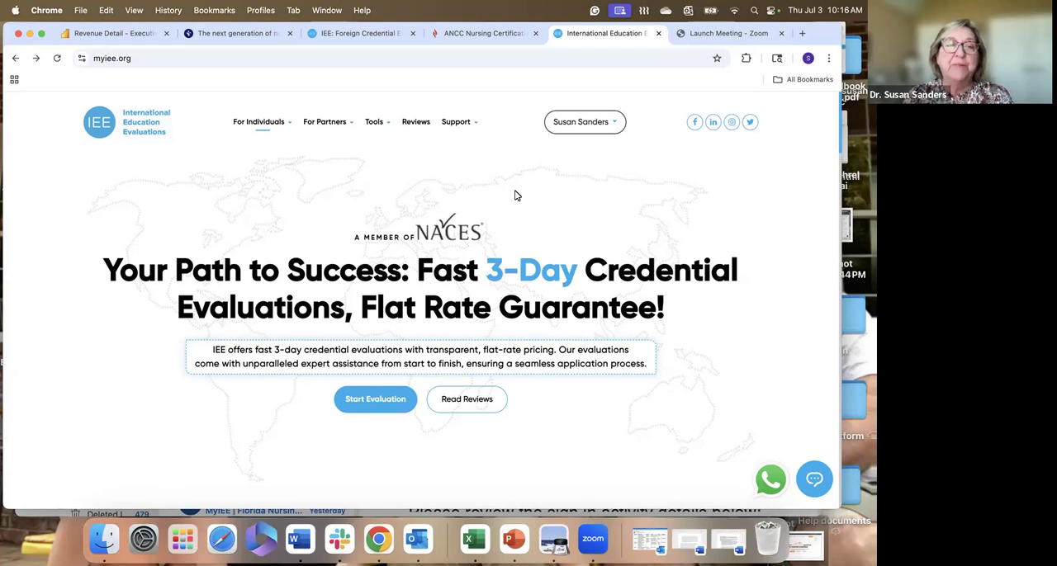
scroll(251, 169, "down", 1)
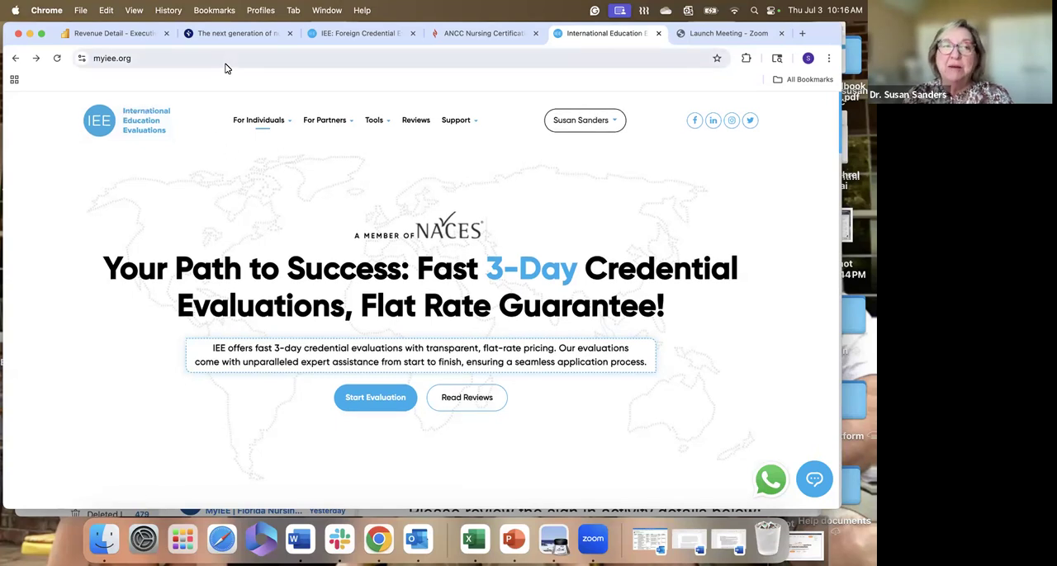
mouse_move(237, 121)
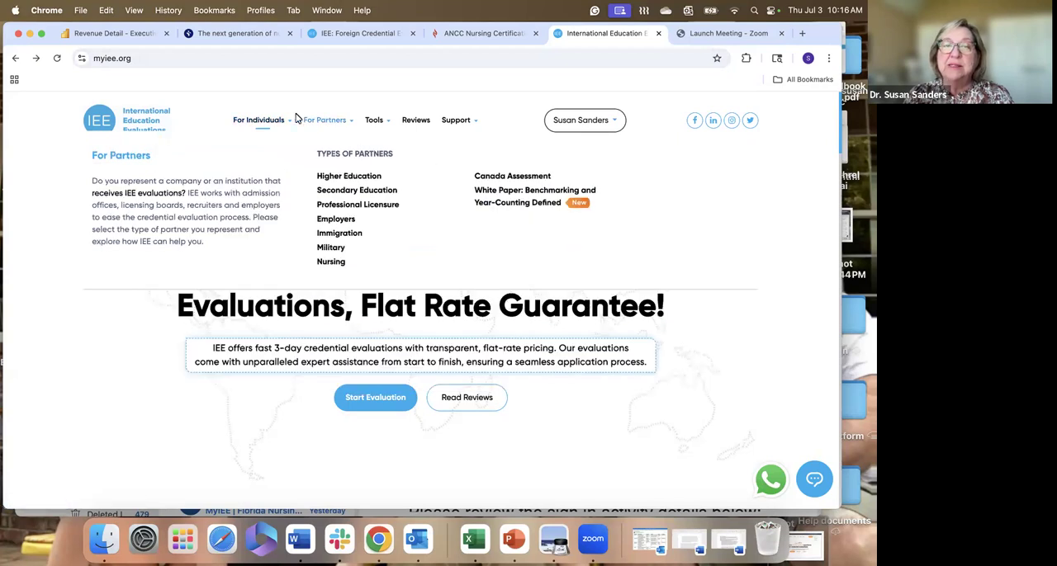
left_click(440, 301)
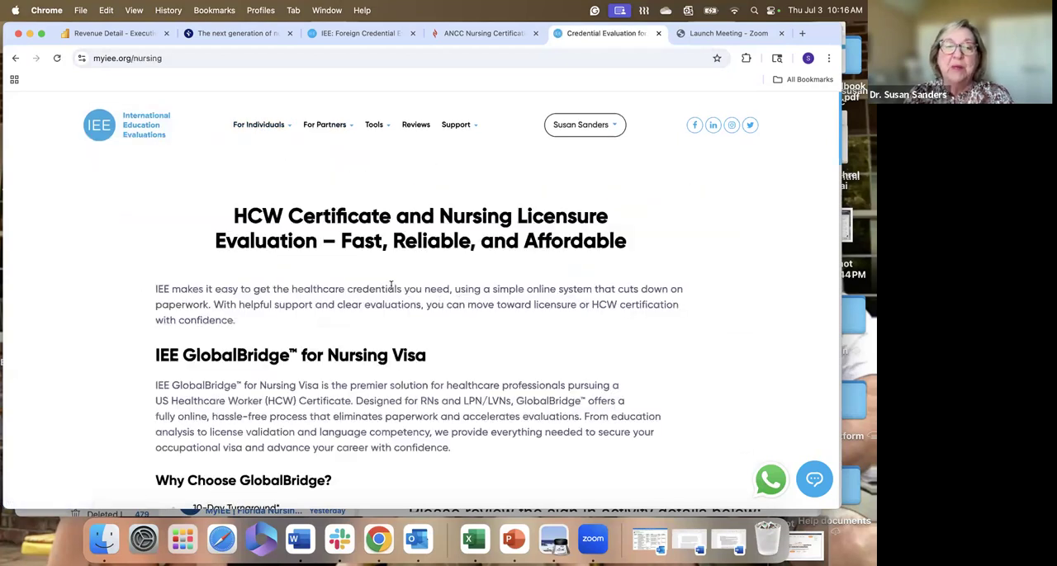
- Open the GlobalBridge for Nursing Visa page for individuals from the nursing page
scroll(392, 285, "down", 3)
scroll(392, 285, "down", 3)
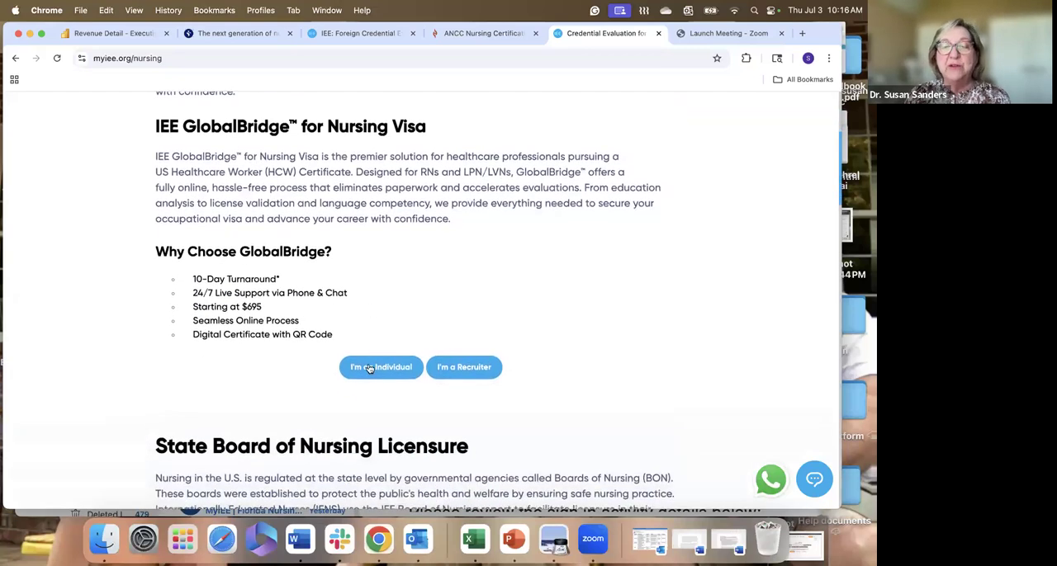
scroll(368, 371, "up", 1)
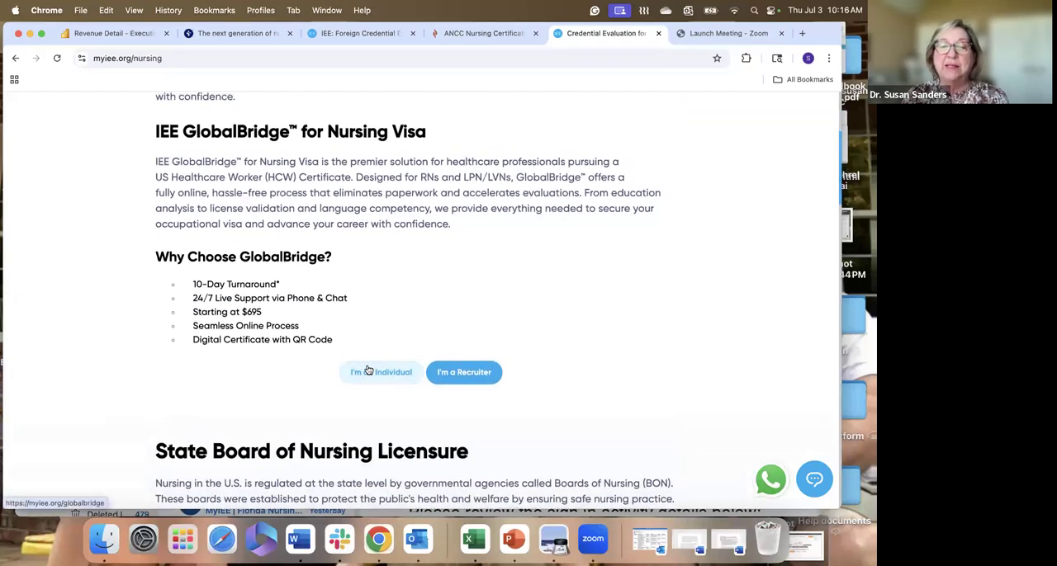
left_click(376, 373)
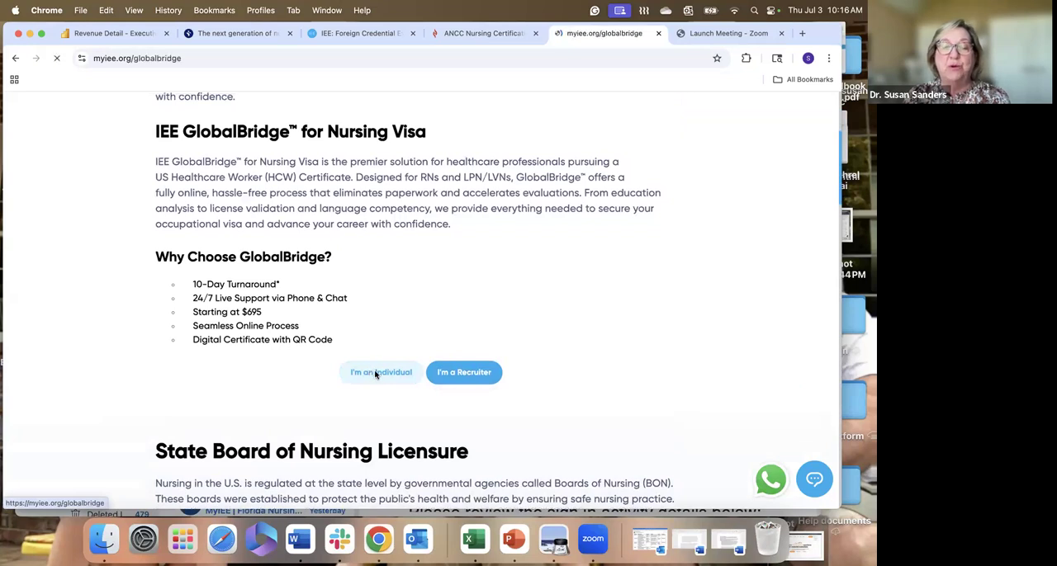
- Review the GlobalBridge for Nursing Visa benefits, service description and pricing options
scroll(376, 314, "down", 5)
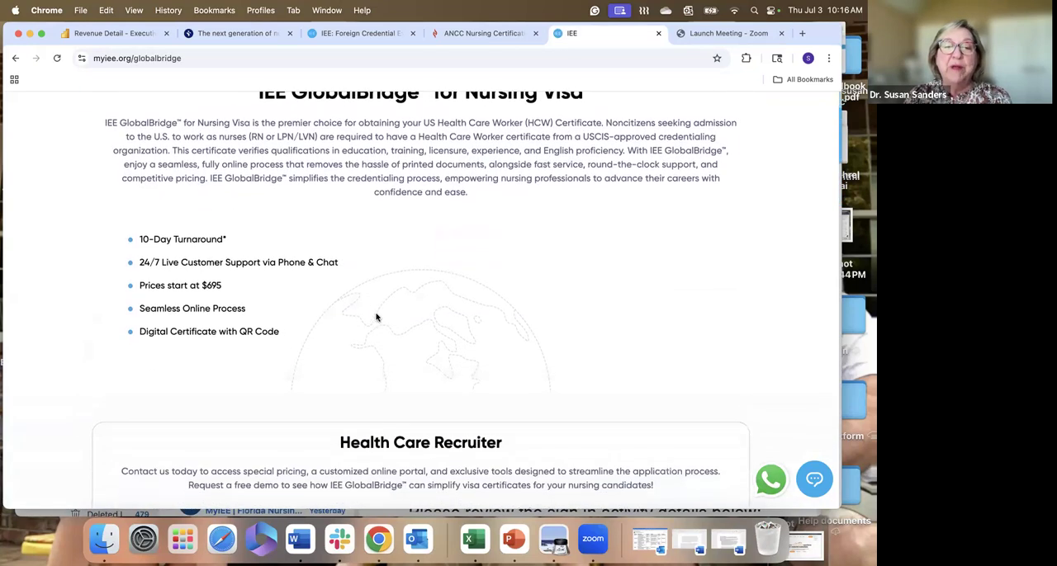
scroll(376, 316, "down", 5)
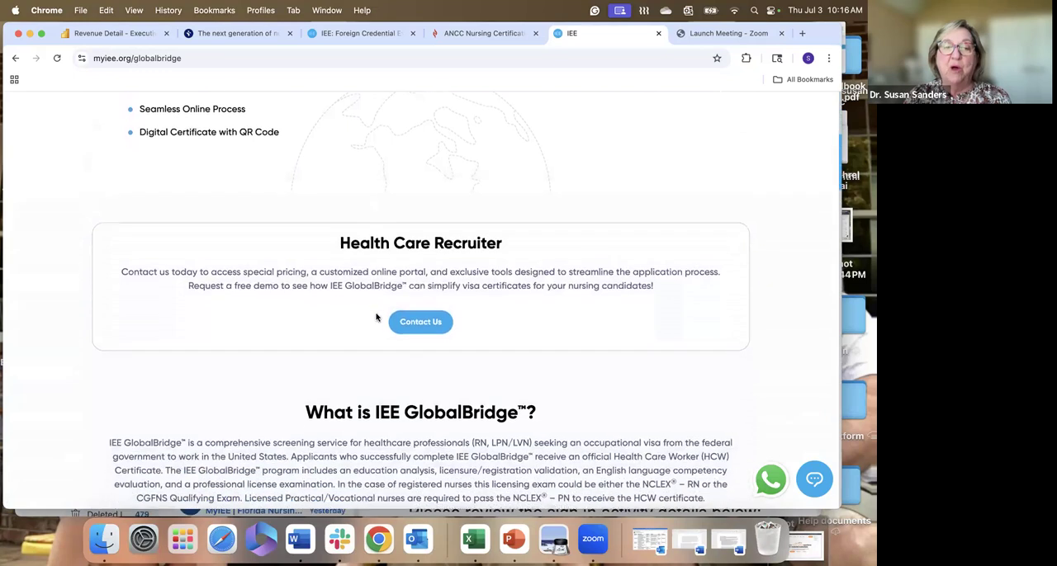
scroll(376, 316, "down", 1)
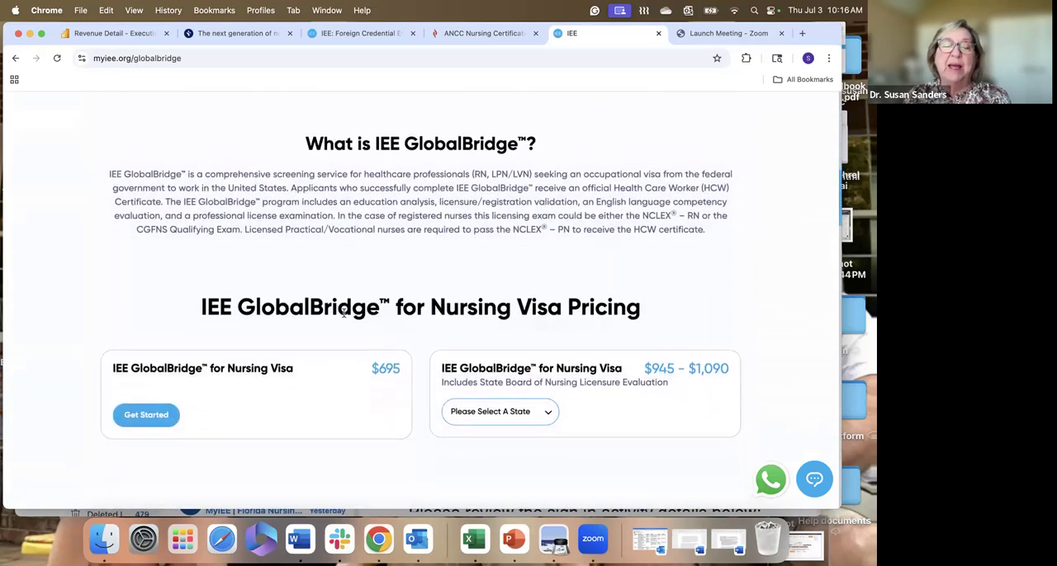
scroll(308, 314, "up", 1)
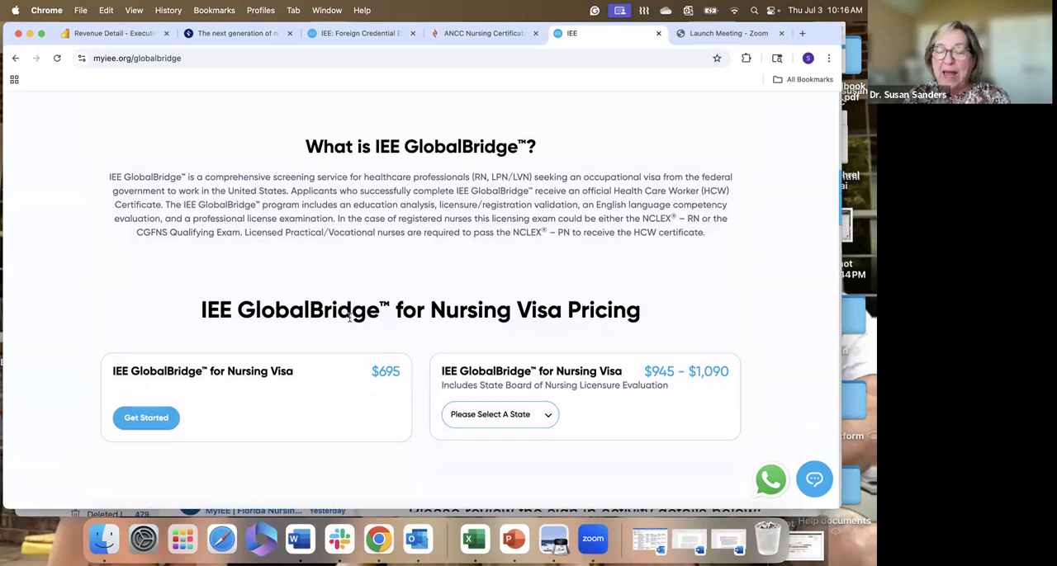
scroll(349, 318, "down", 1)
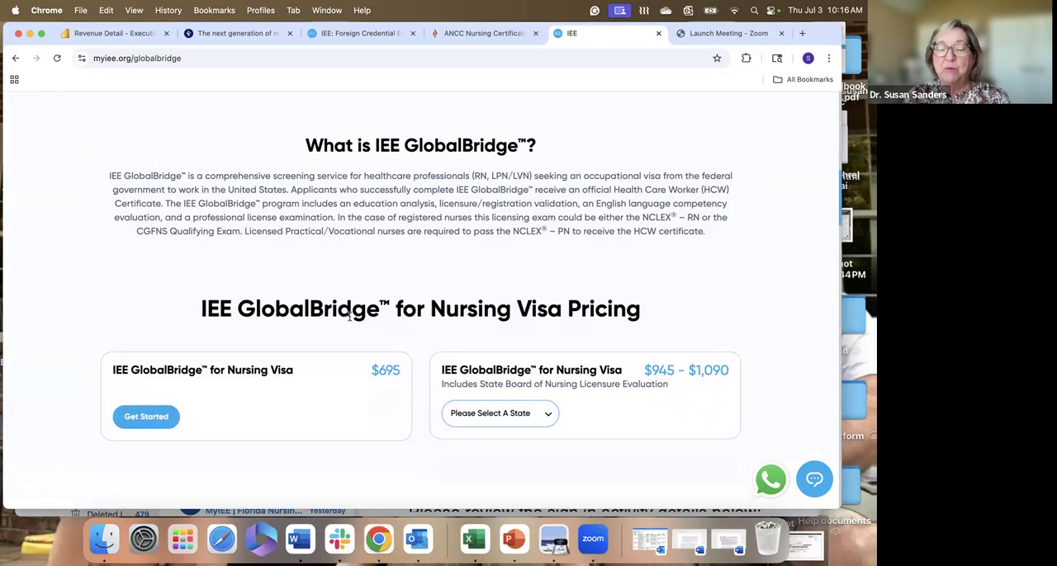
scroll(350, 318, "up", 1)
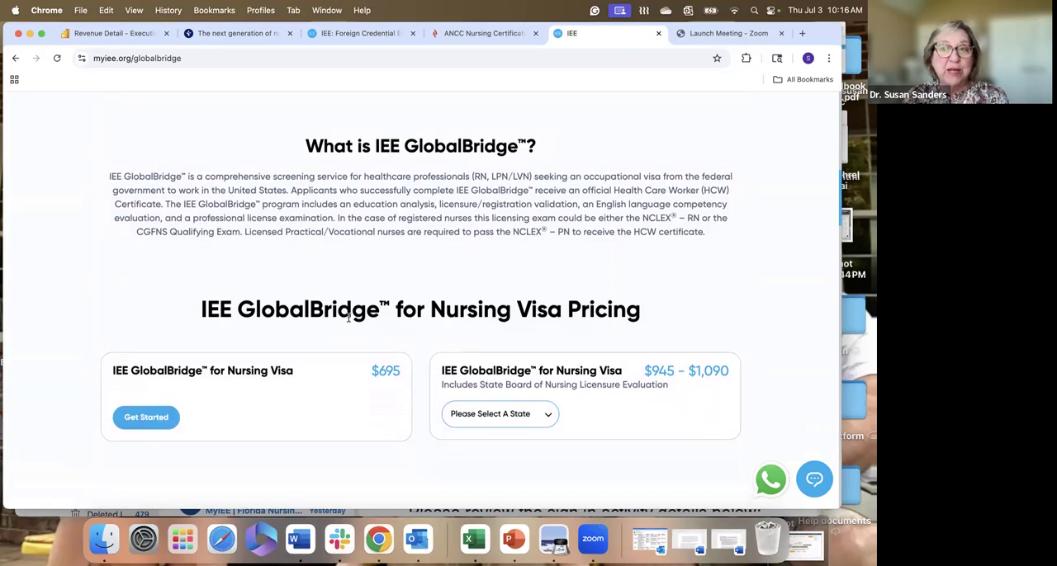
scroll(350, 318, "up", 1)
scroll(350, 318, "down", 1)
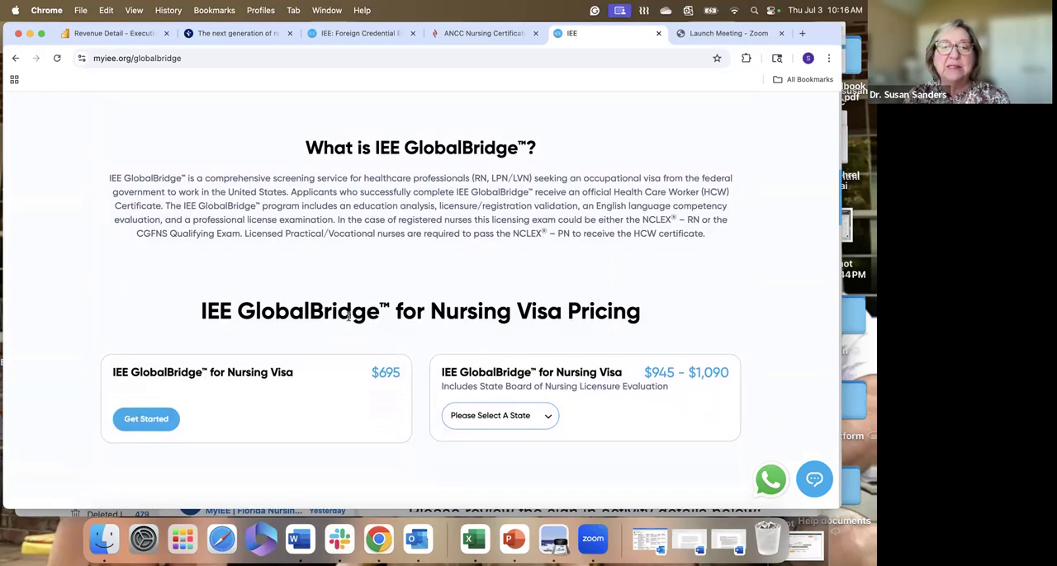
scroll(350, 318, "up", 1)
scroll(347, 317, "down", 1)
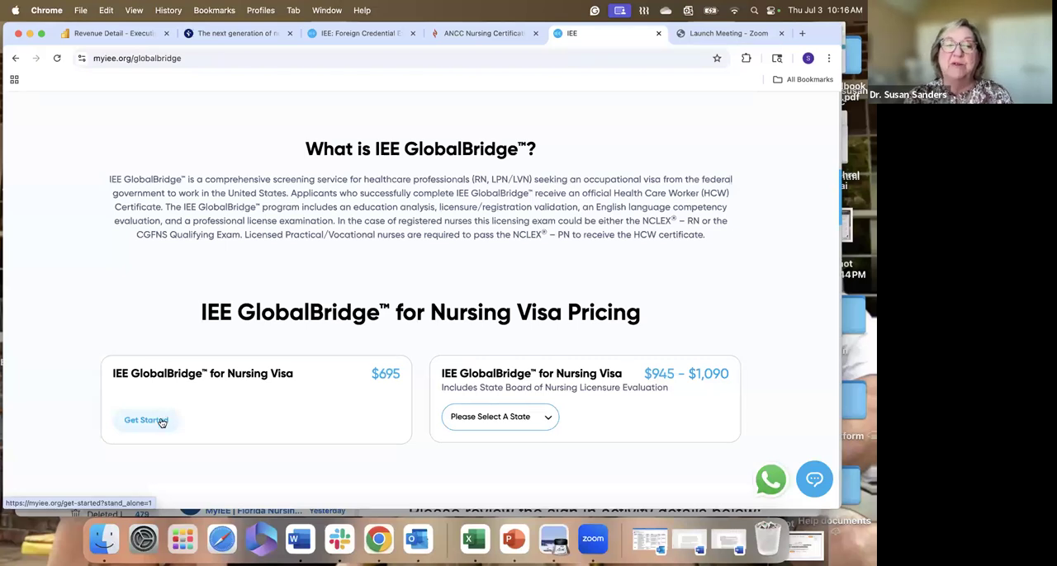
- Start an application for the $695 IEE GlobalBridge for Nursing Visa option and look over the applicant information form
left_click(151, 422)
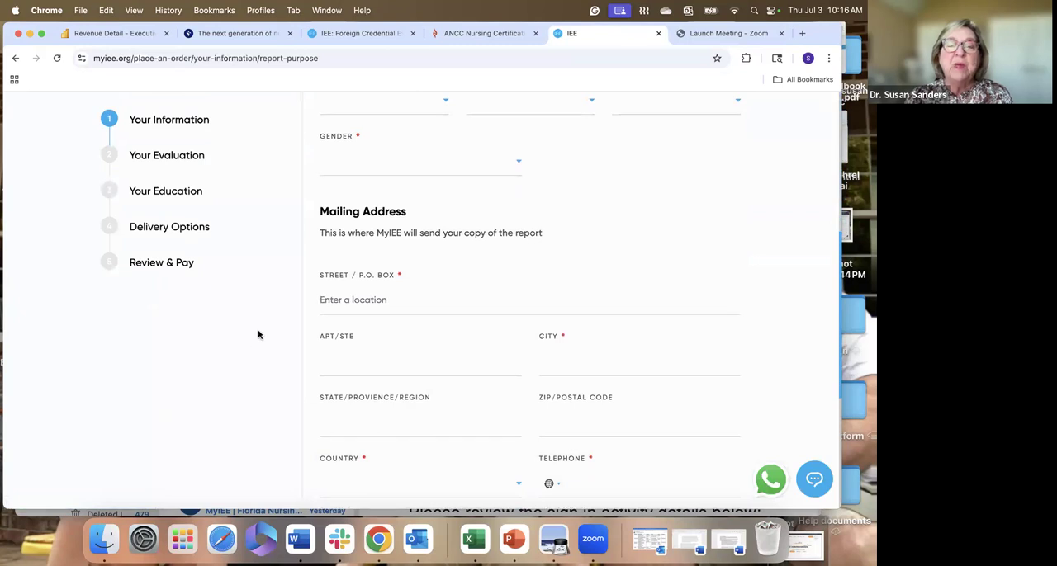
scroll(248, 336, "up", 5)
scroll(259, 334, "down", 1)
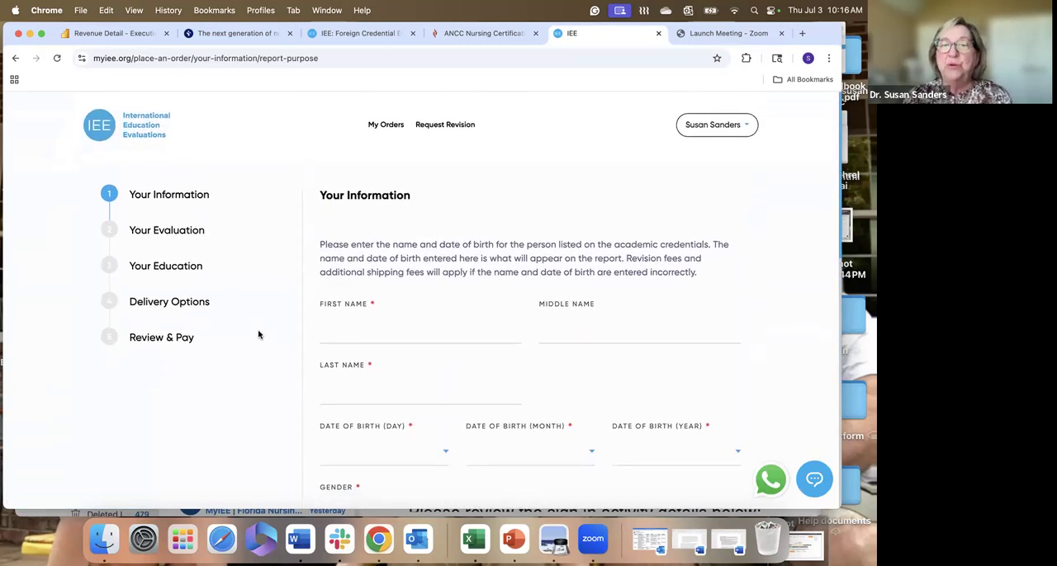
- Enter the applicant's first and last name, leaving the middle name blank
left_click(386, 334)
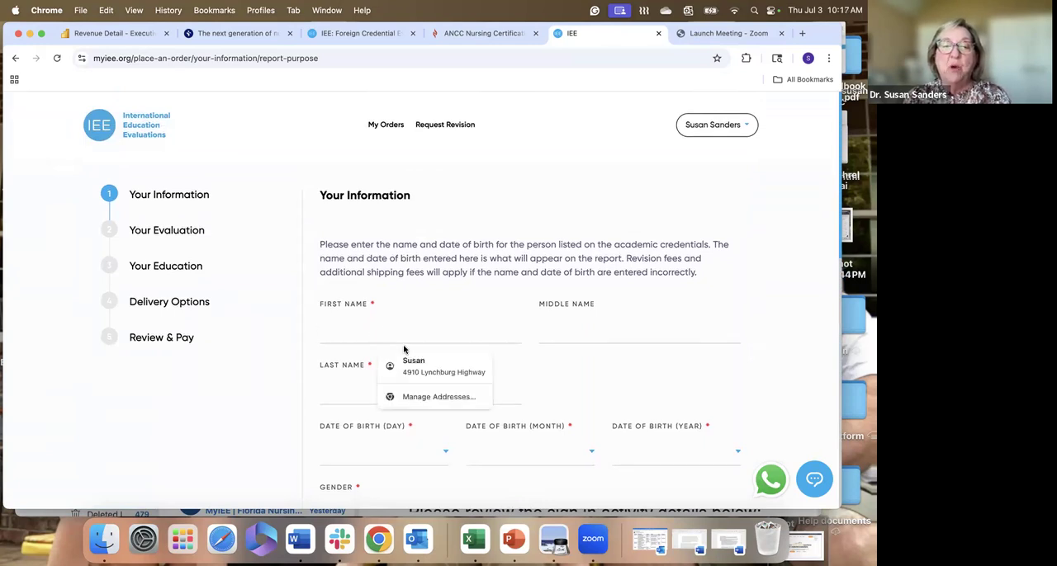
key("Tab")
key("Tab")
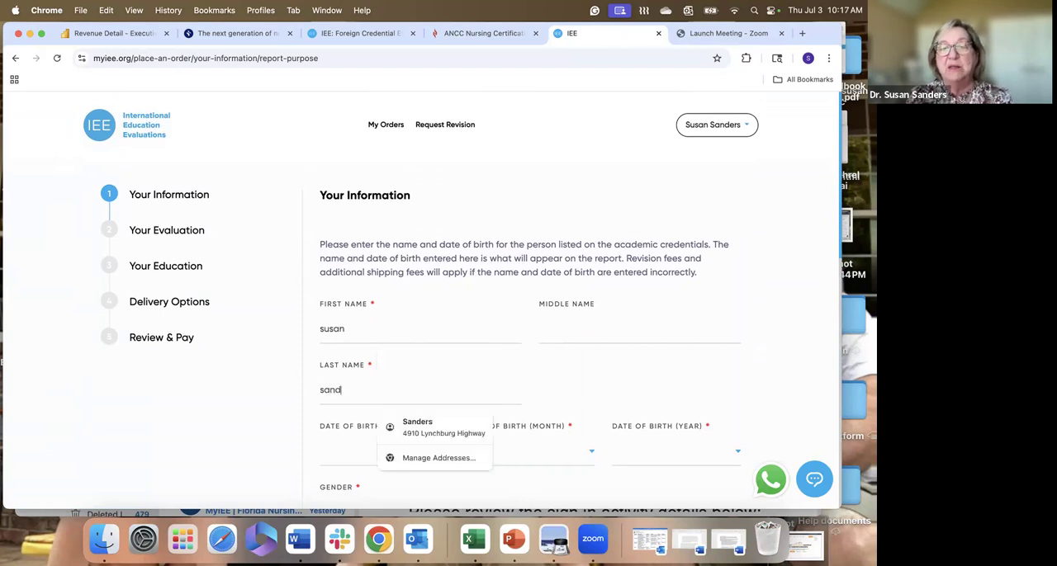
key("Tab")
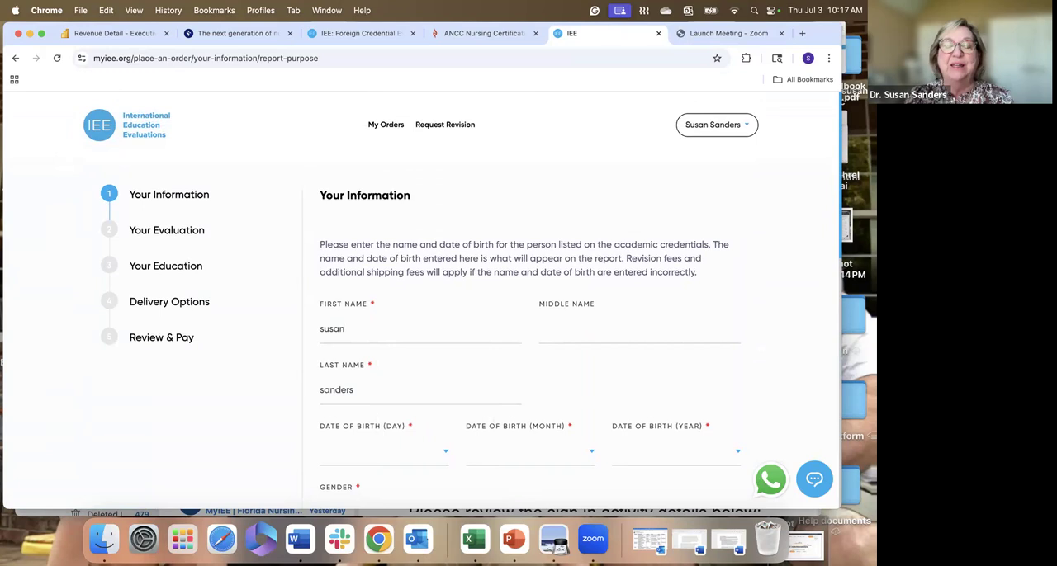
- Select the applicant's day, month and year of birth, and set the gender to Female
scroll(398, 329, "down", 5)
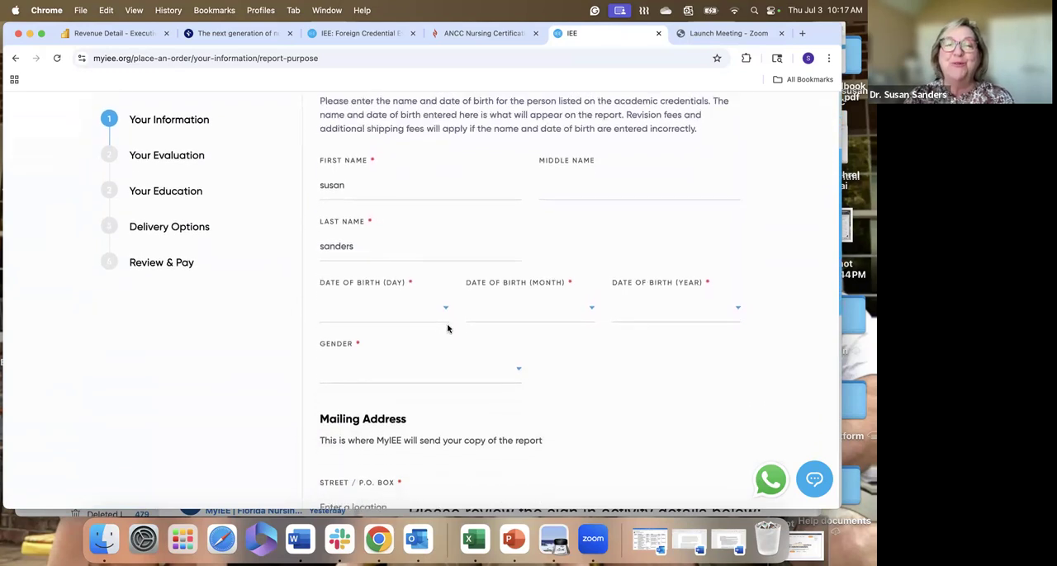
left_click(445, 308)
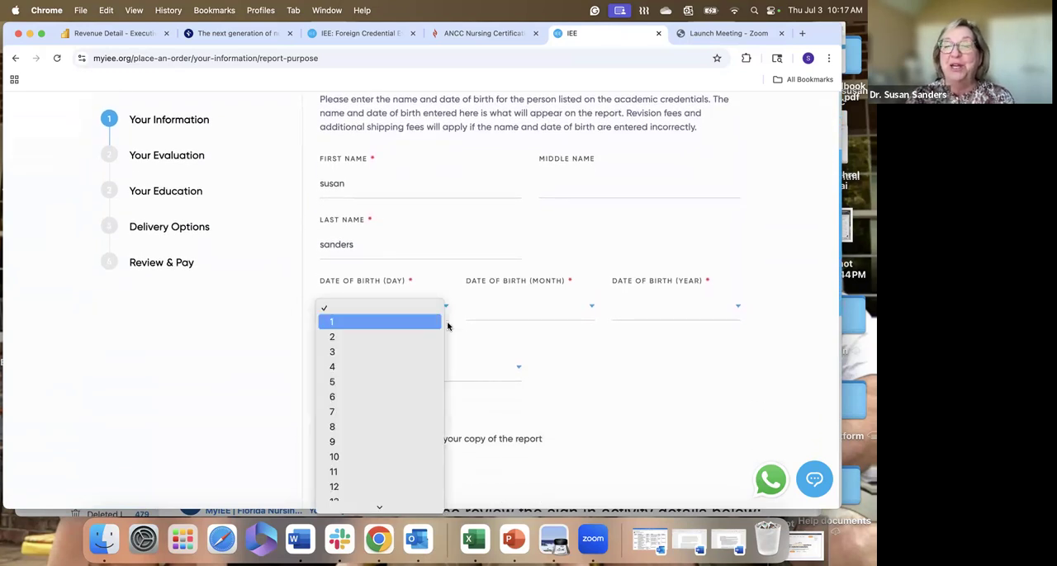
left_click(446, 324)
left_click(591, 307)
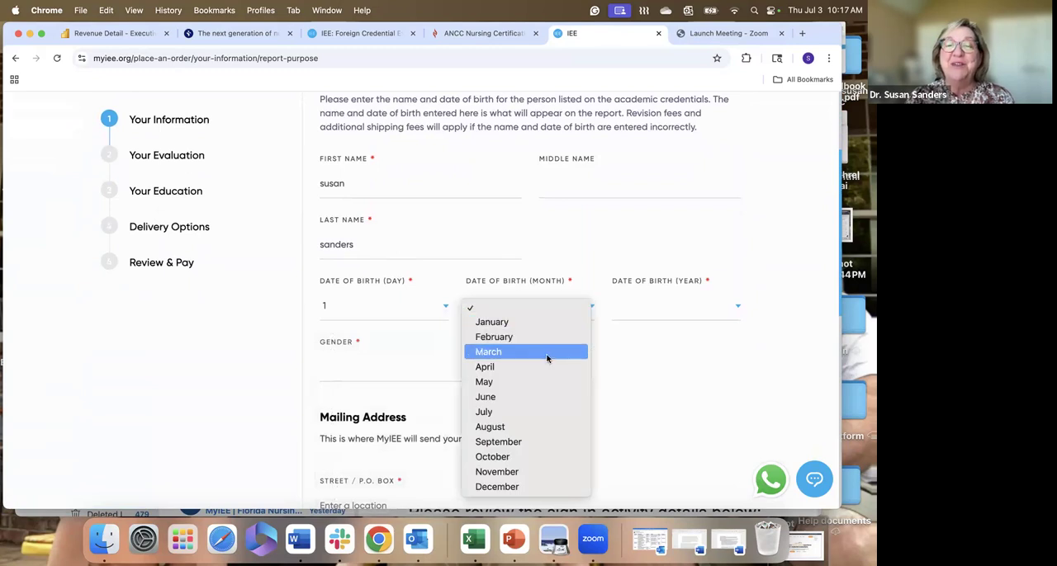
left_click(547, 355)
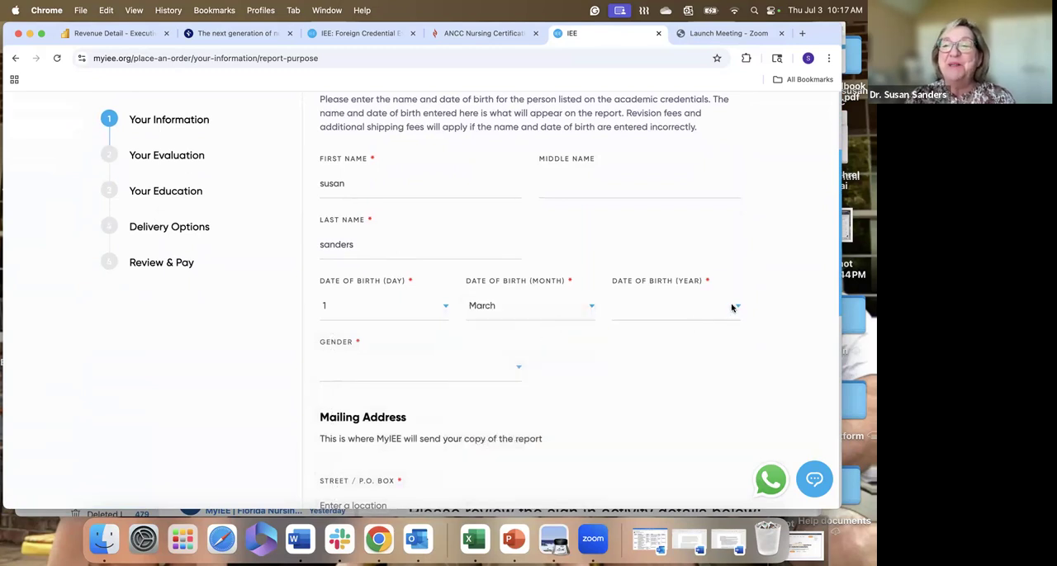
left_click(731, 307)
scroll(705, 412, "down", 10)
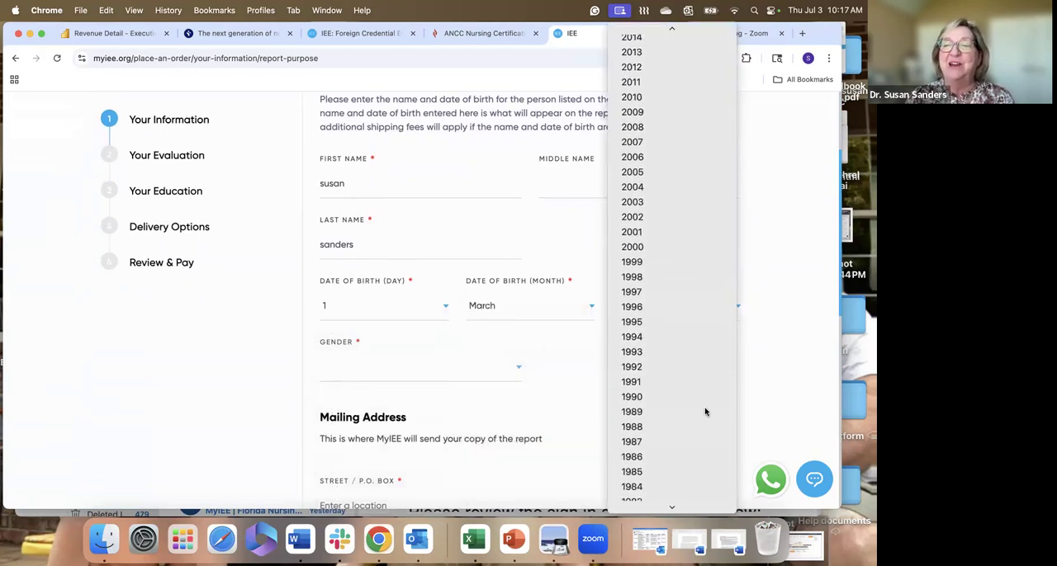
scroll(705, 412, "up", 2)
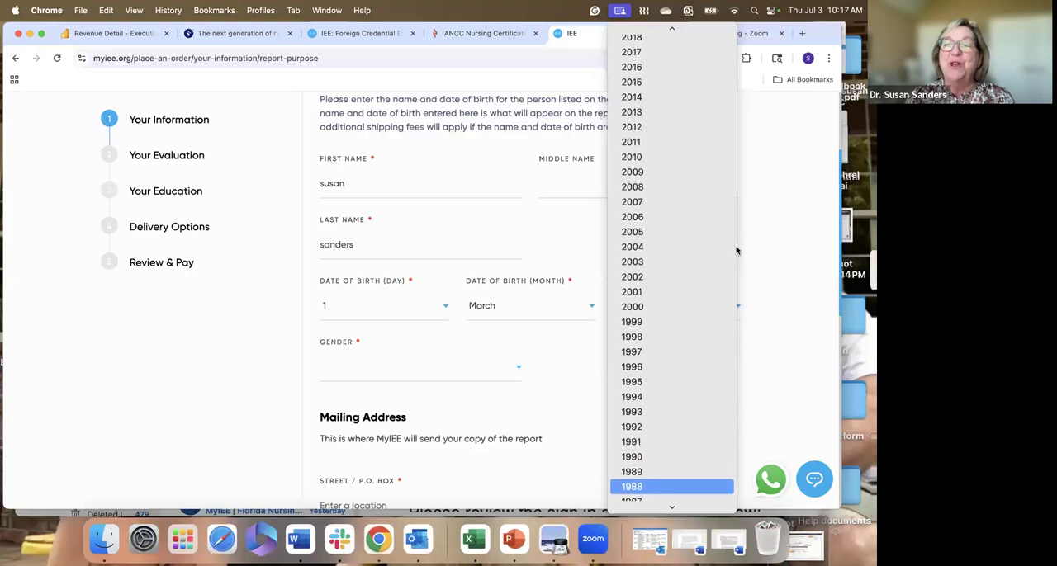
left_click(682, 310)
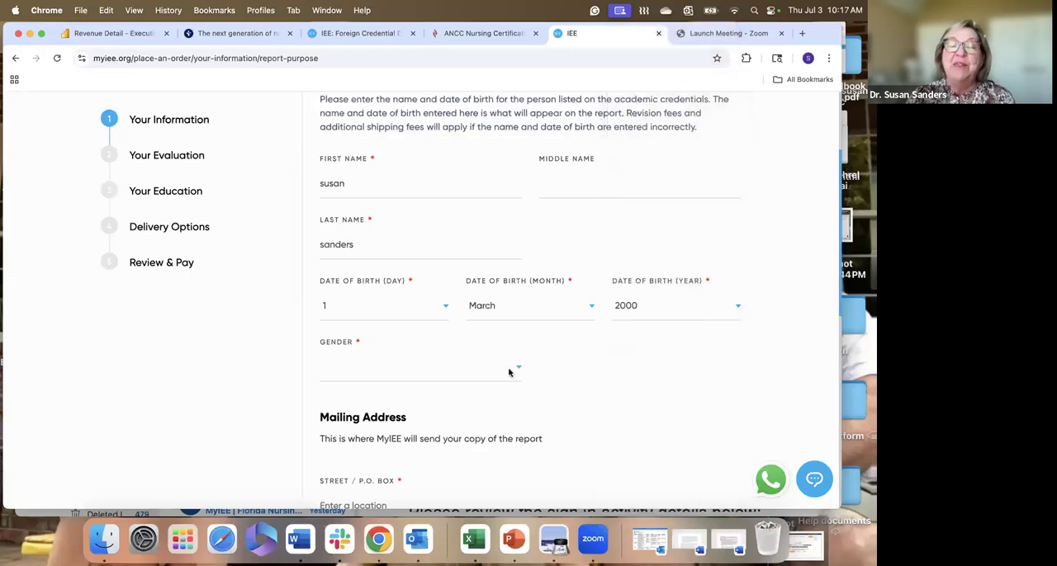
left_click(503, 373)
left_click(498, 383)
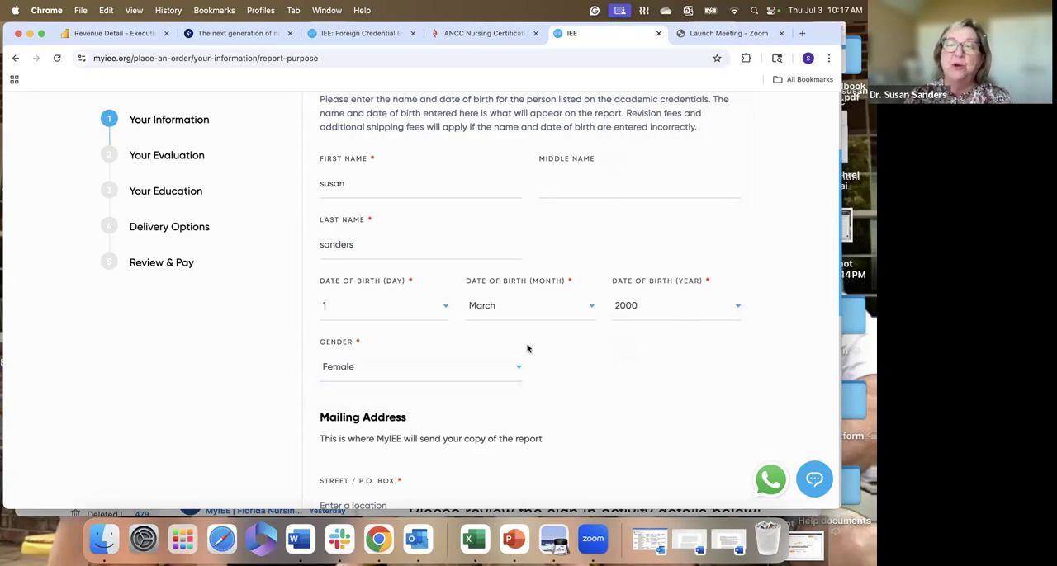
- Fill in the mailing address, including city, state, postal code and country, from the browser's saved address
scroll(527, 348, "down", 3)
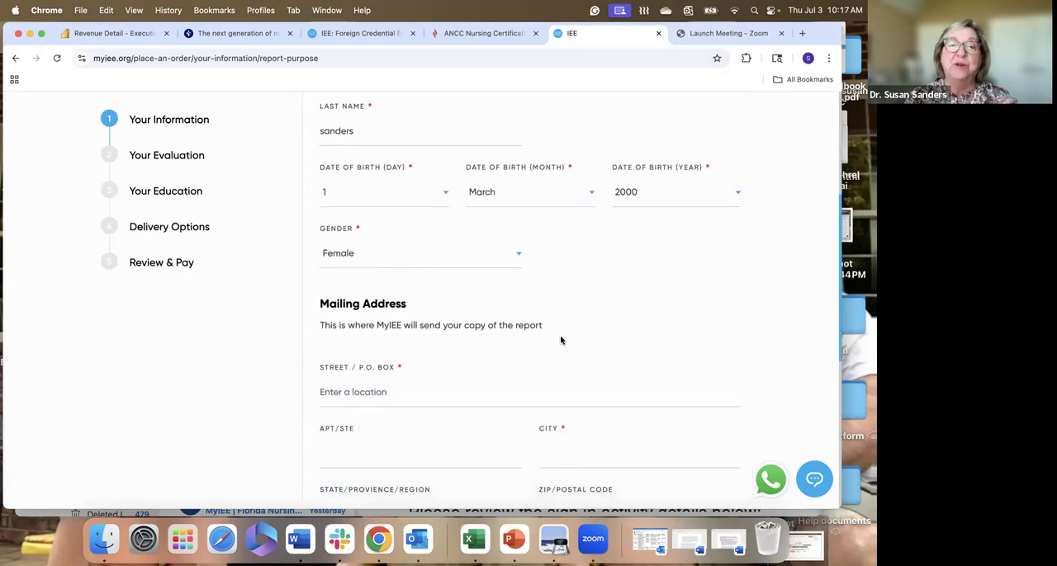
scroll(558, 339, "down", 3)
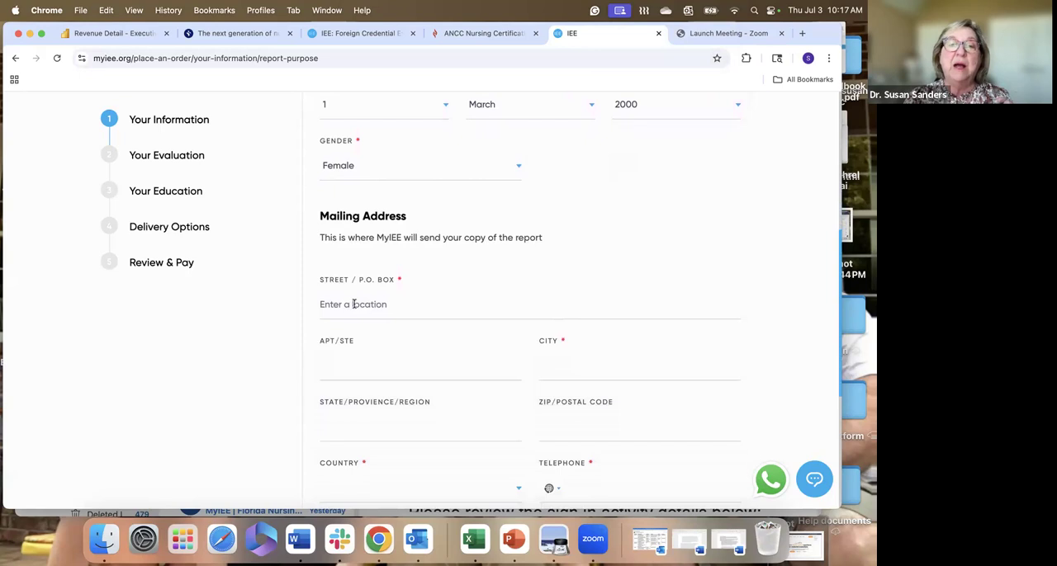
left_click(354, 304)
left_click(437, 343)
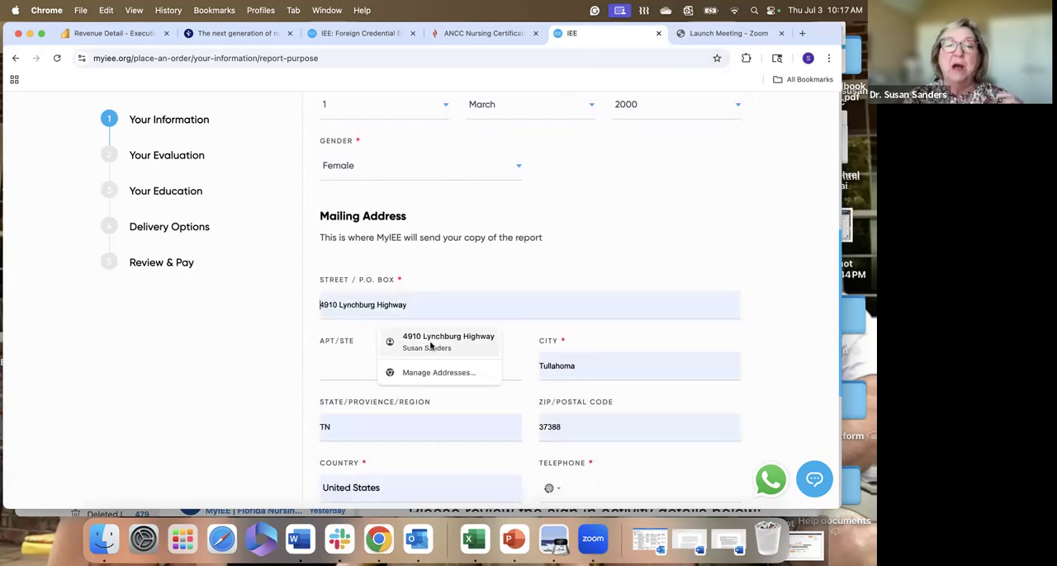
left_click(433, 345)
- Enter the applicant's telephone number with the US country code and continue to the Your Evaluation section
scroll(574, 339, "down", 5)
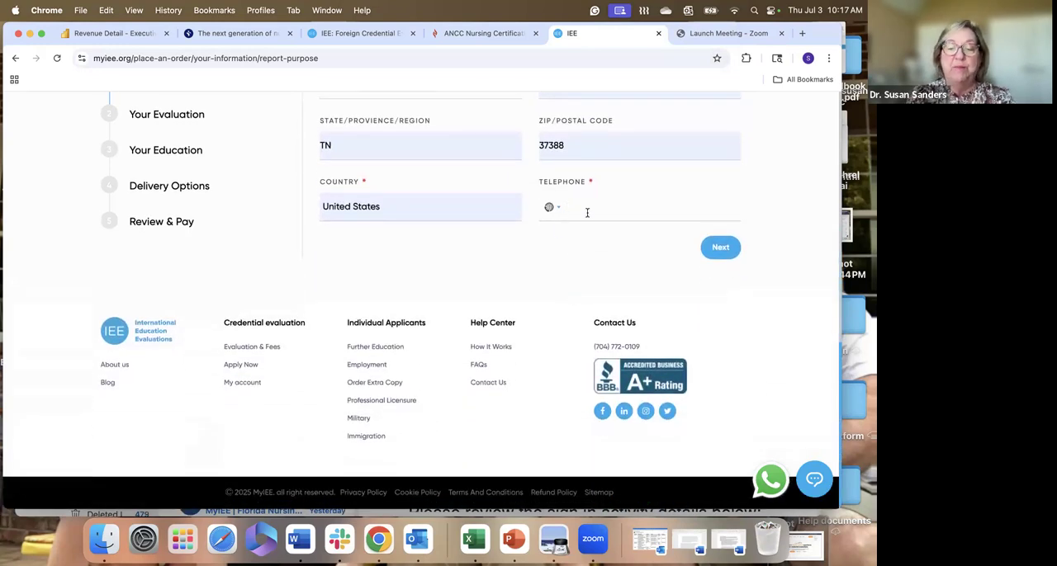
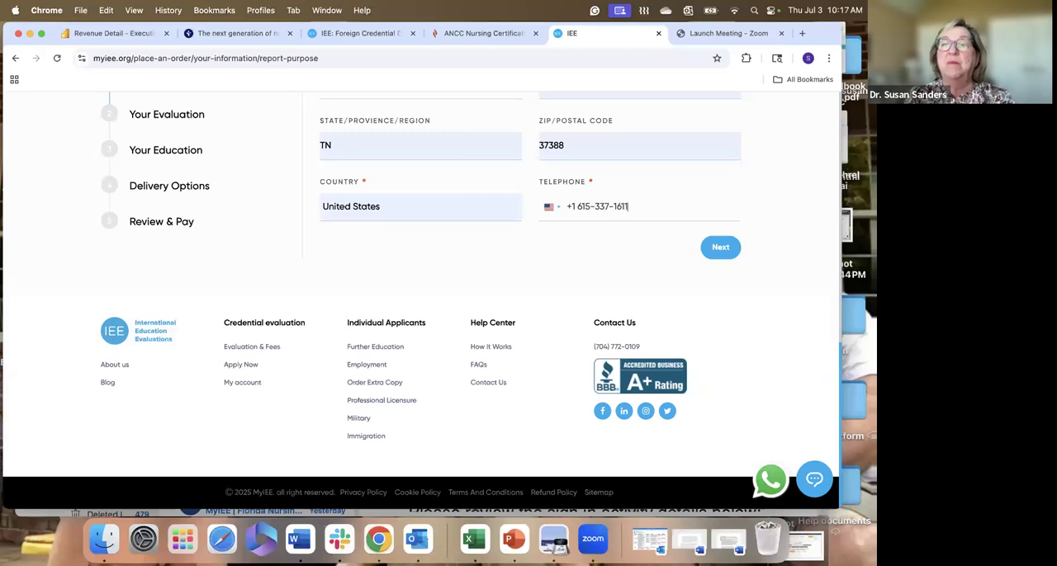
left_click(720, 249)
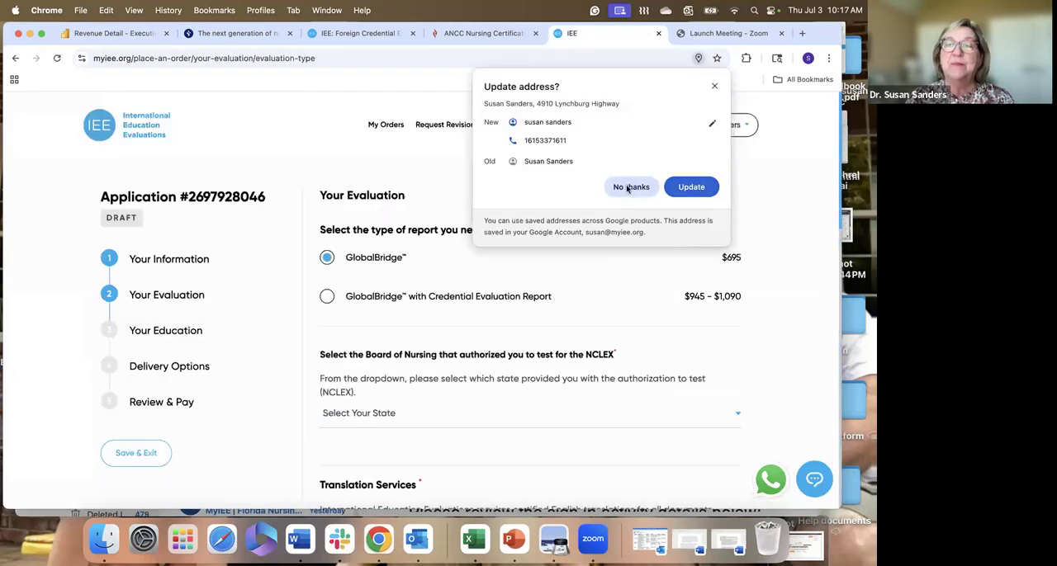
- Decline the browser's saved-address update and select Florida as the Board of Nursing that authorized the NCLEX test
left_click(629, 187)
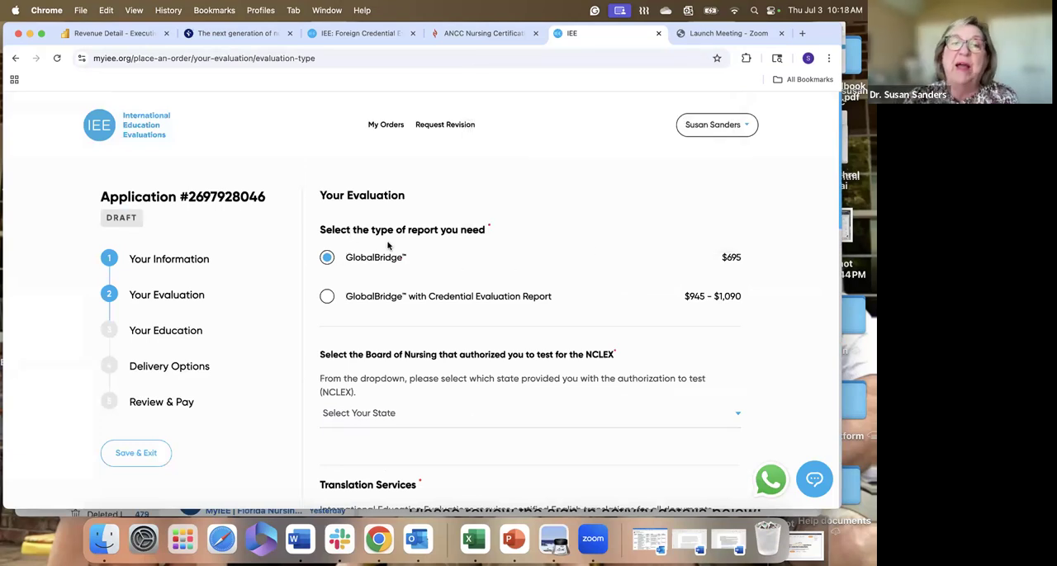
scroll(388, 246, "down", 1)
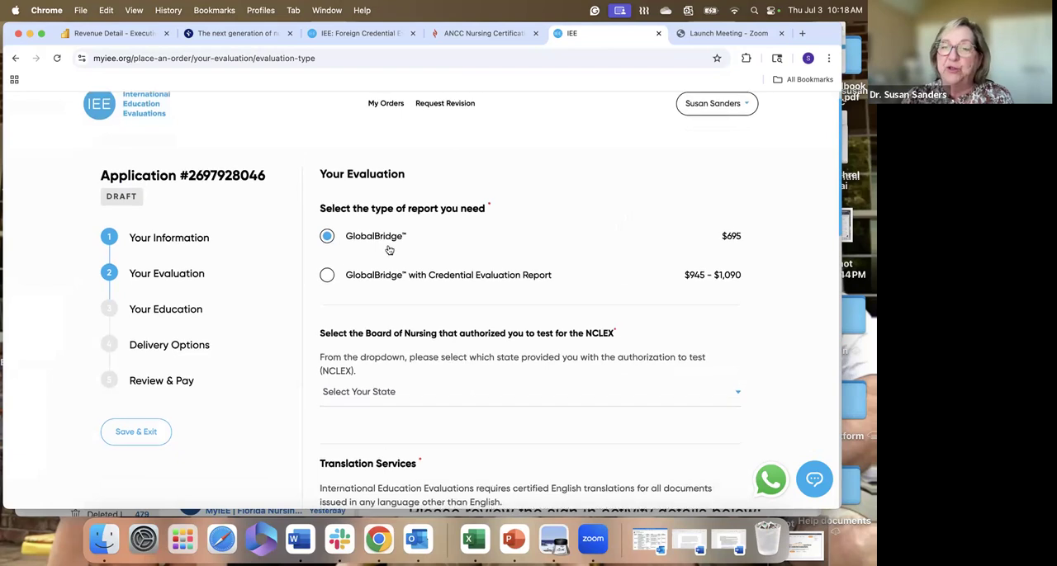
scroll(436, 291, "down", 4)
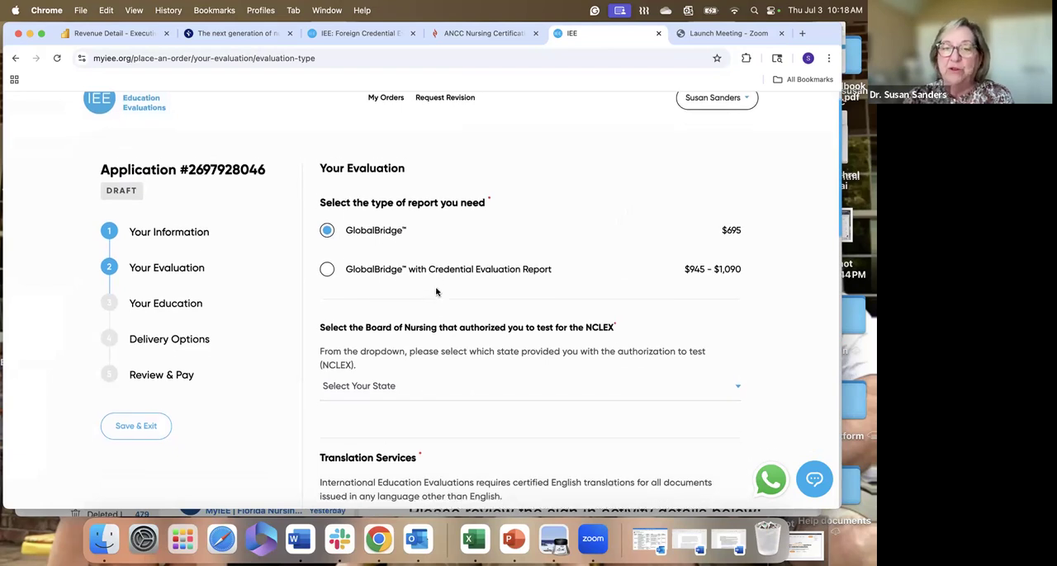
scroll(436, 291, "down", 3)
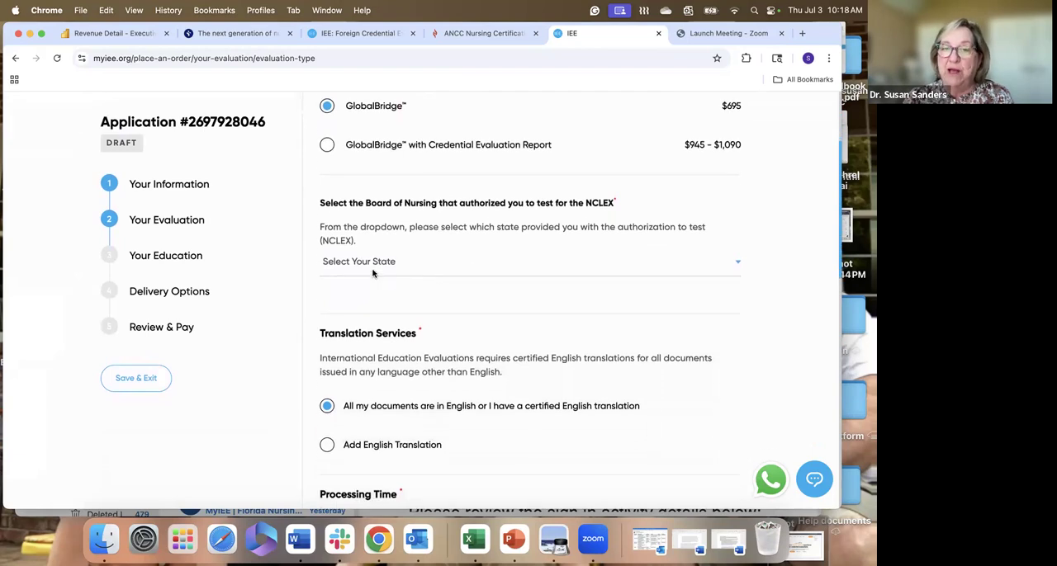
scroll(372, 271, "down", 1)
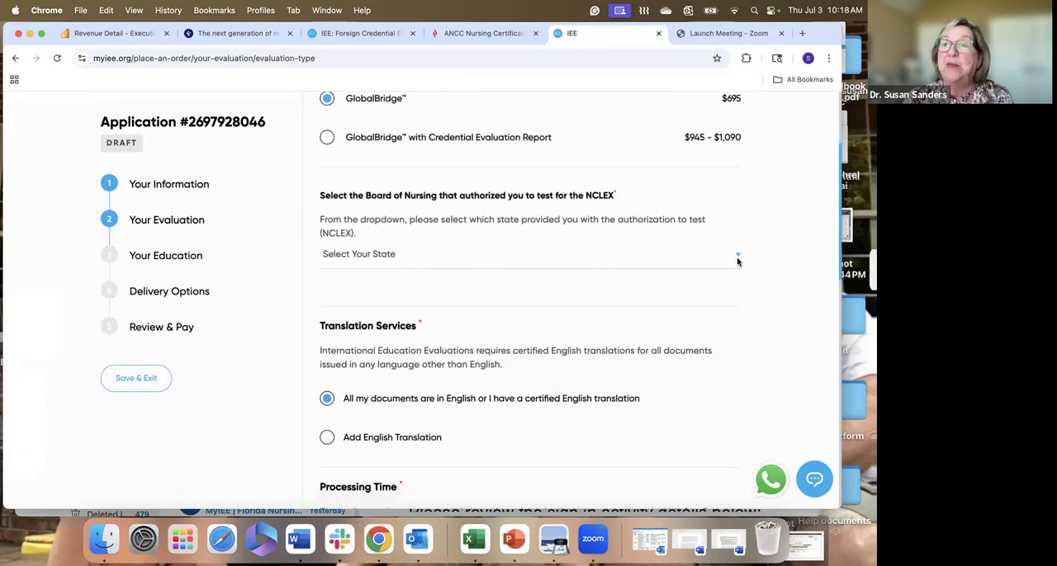
left_click(737, 259)
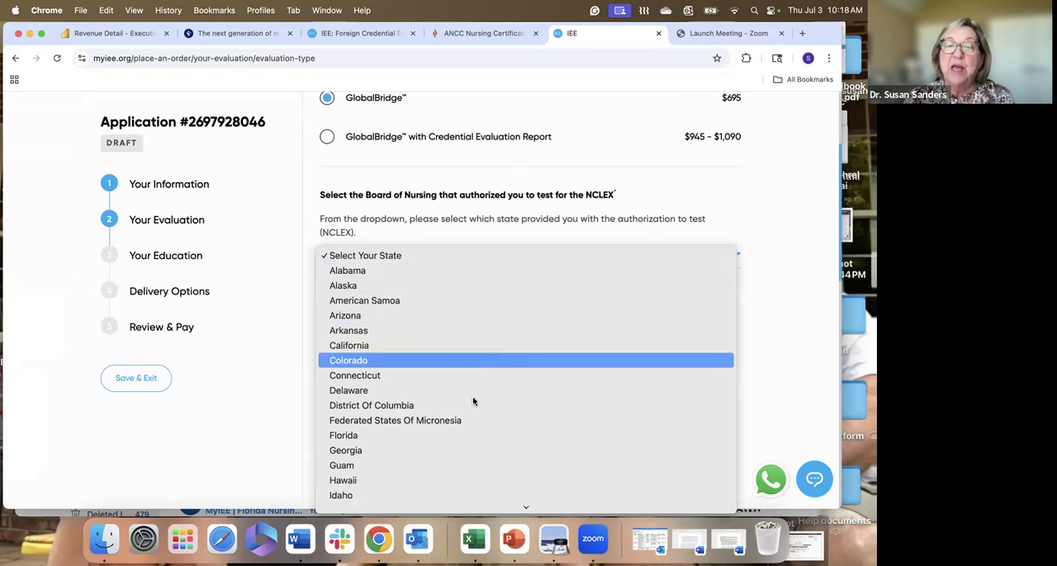
left_click(436, 441)
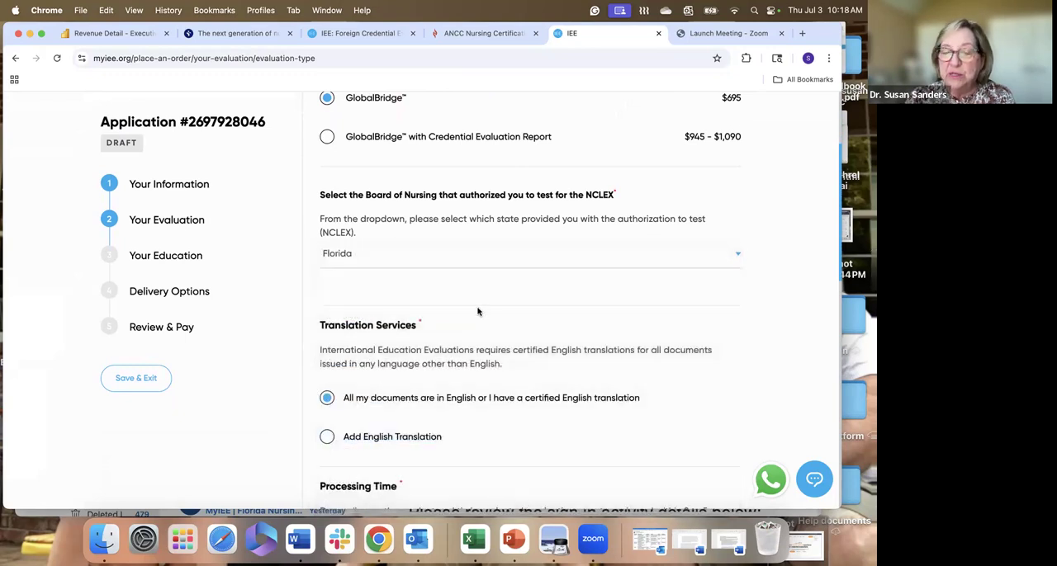
- Review the Translation Services options and the Processing Time notes for the GlobalBridge order
scroll(477, 311, "down", 1)
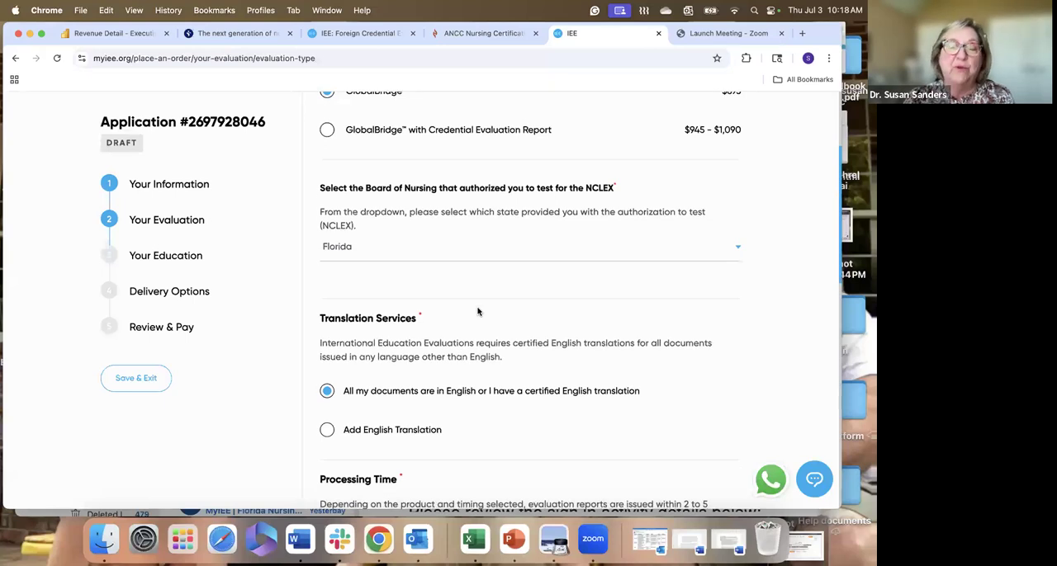
scroll(478, 311, "down", 3)
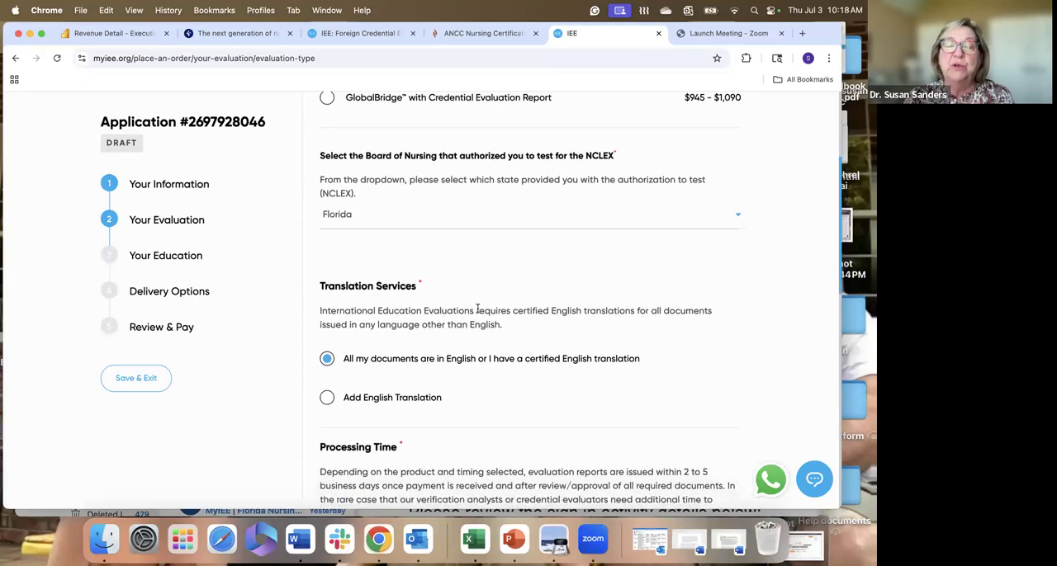
scroll(477, 311, "down", 5)
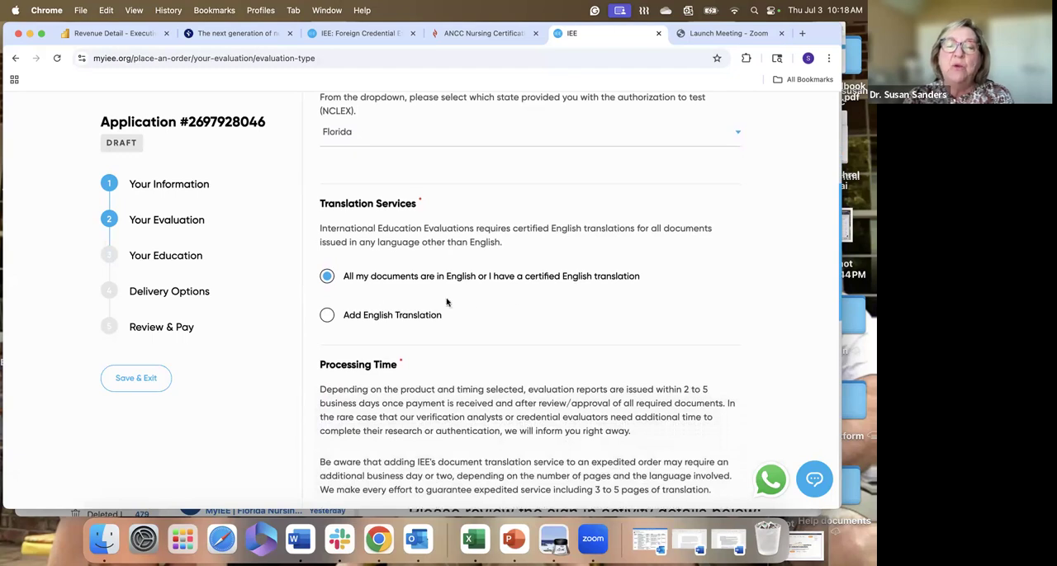
scroll(345, 294, "up", 1)
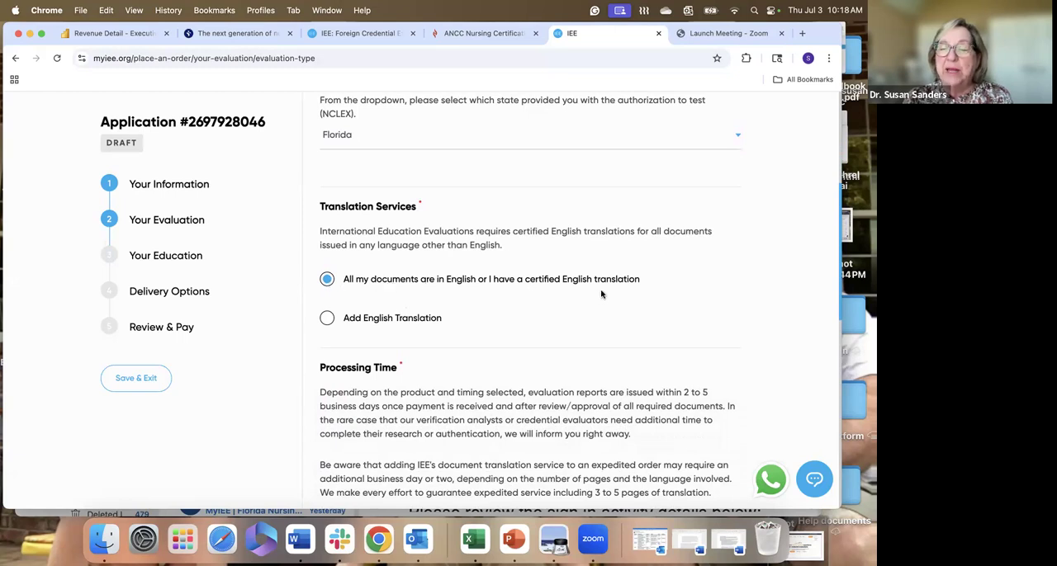
scroll(618, 292, "down", 2)
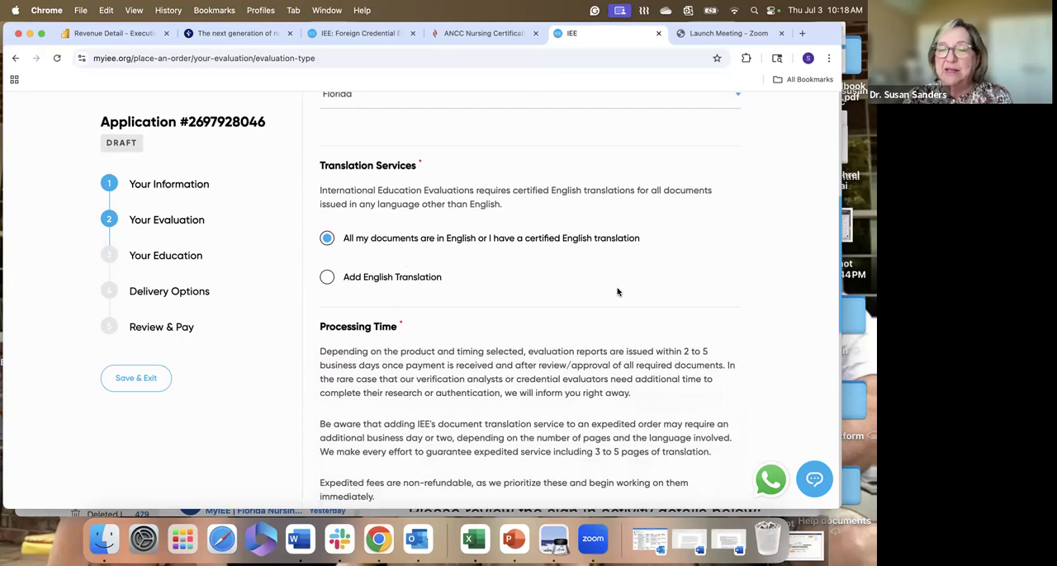
scroll(617, 292, "down", 1)
scroll(616, 289, "down", 3)
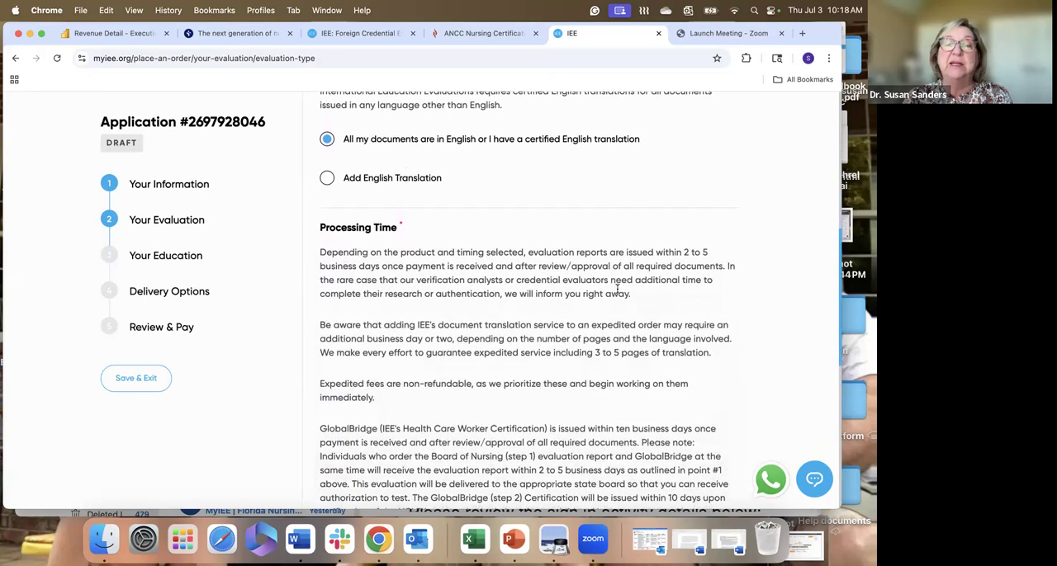
scroll(617, 289, "down", 4)
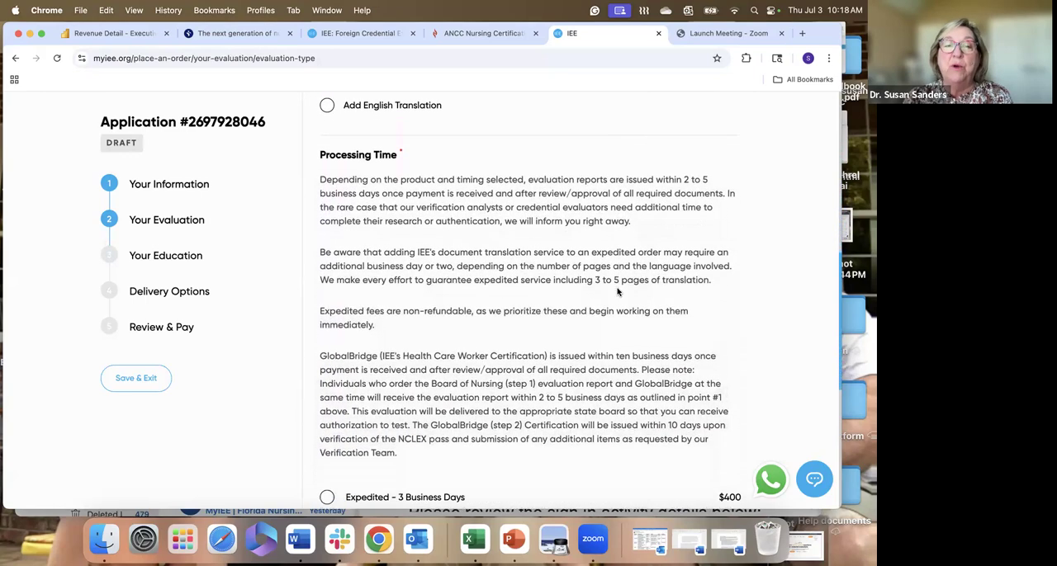
- Choose Standard processing time and continue to the Your Education section
scroll(616, 289, "down", 3)
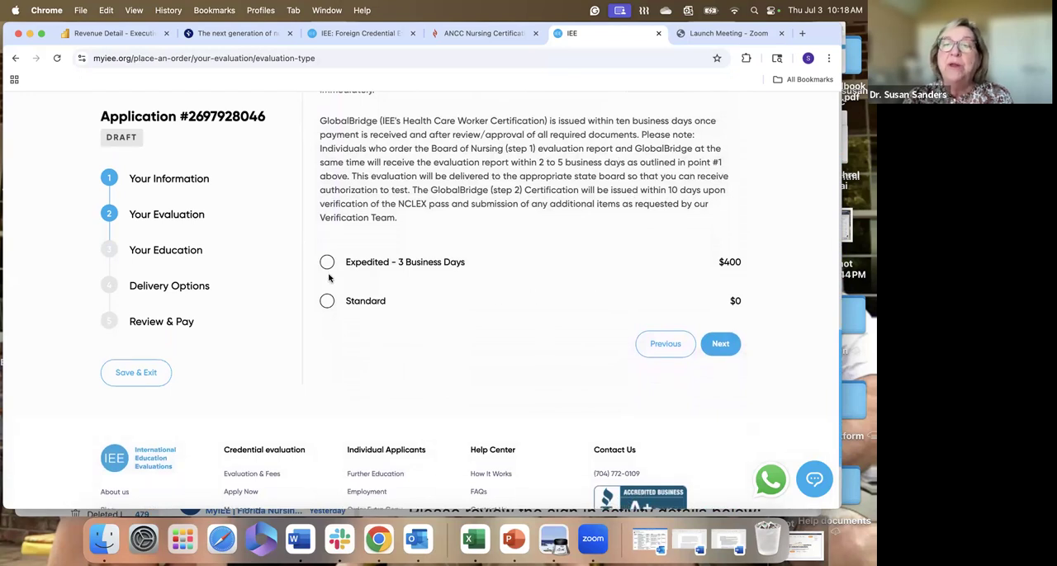
scroll(327, 274, "up", 1)
scroll(327, 274, "down", 1)
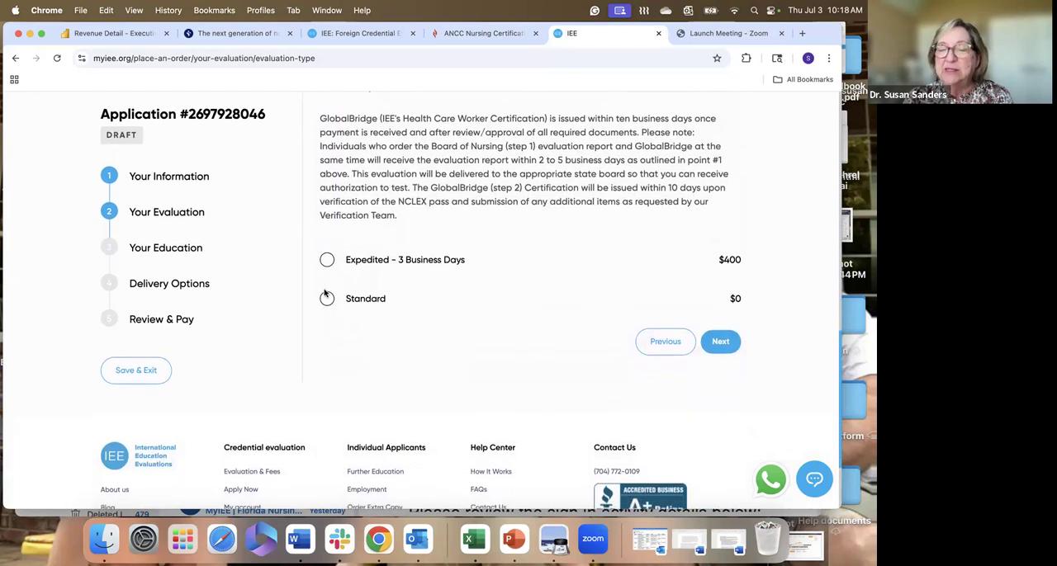
left_click(327, 300)
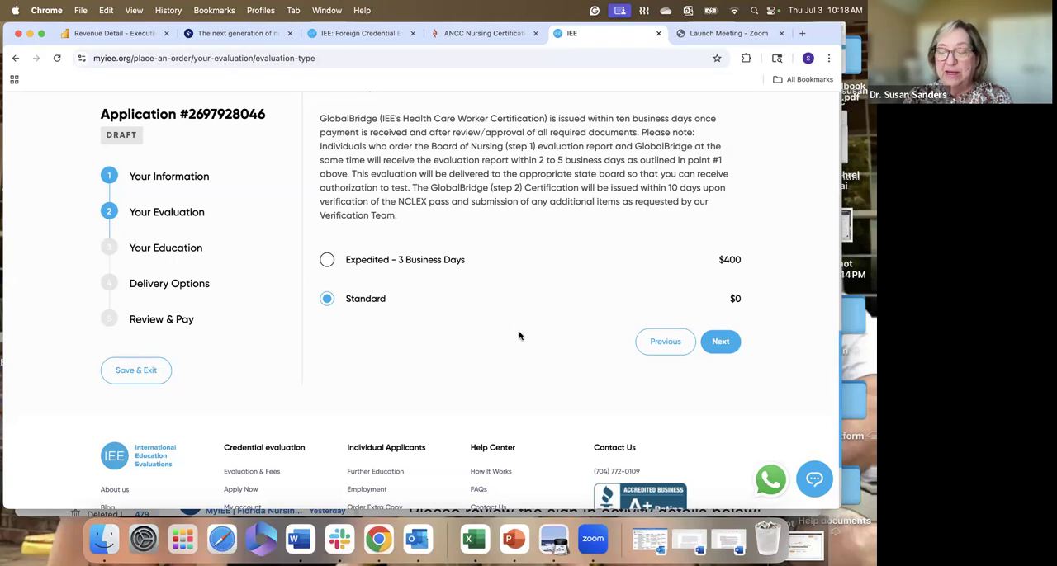
scroll(520, 336, "up", 1)
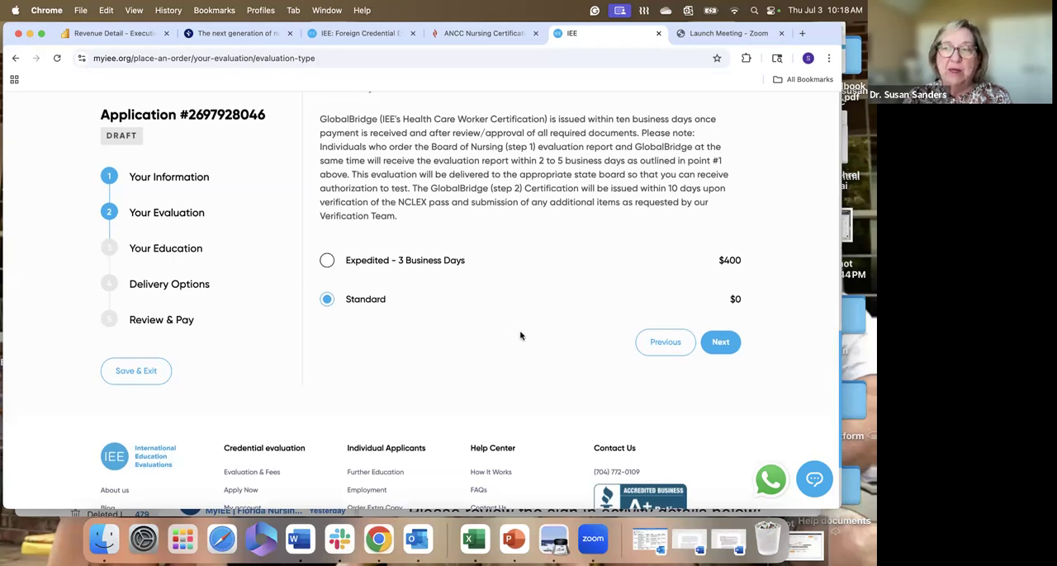
scroll(520, 336, "down", 1)
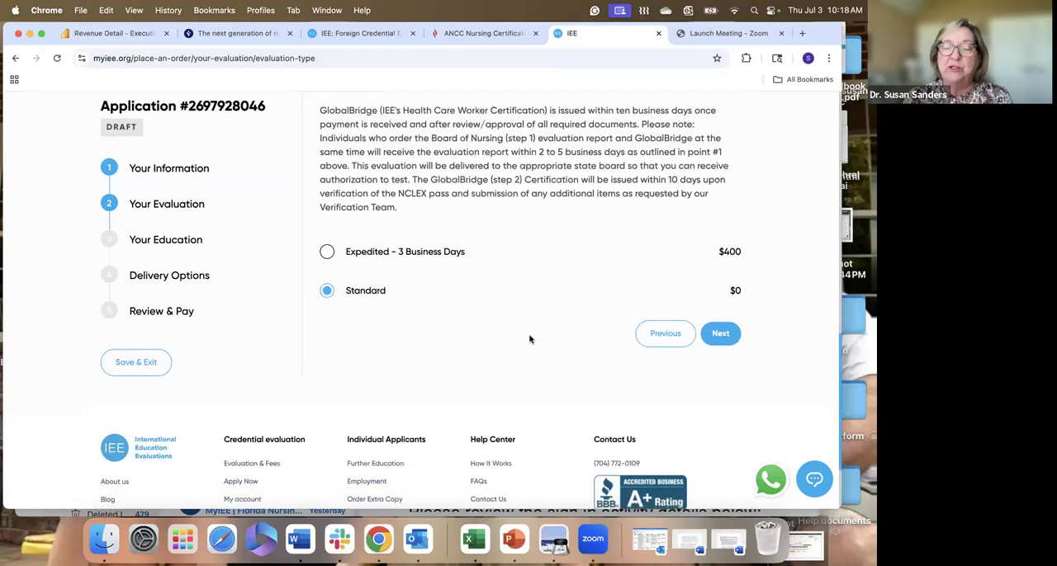
left_click(722, 334)
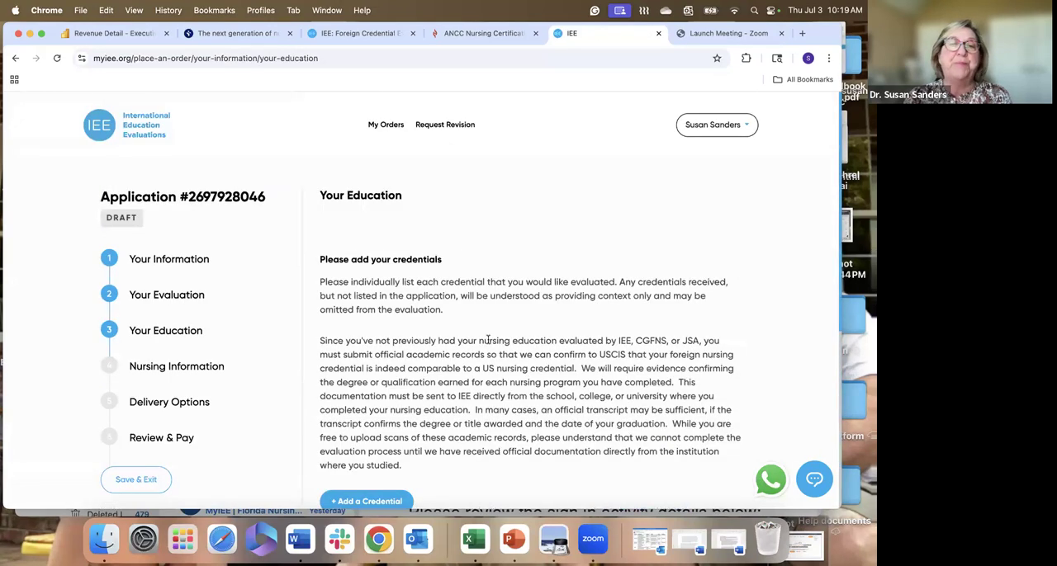
- Start adding a credential and set its country of education to United Kingdom
scroll(431, 336, "down", 3)
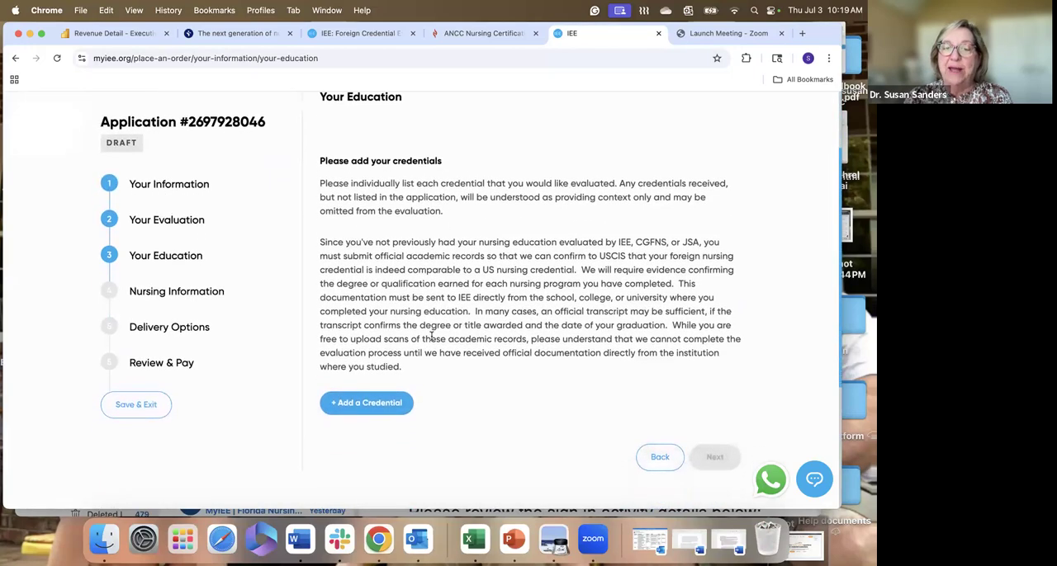
scroll(431, 336, "down", 5)
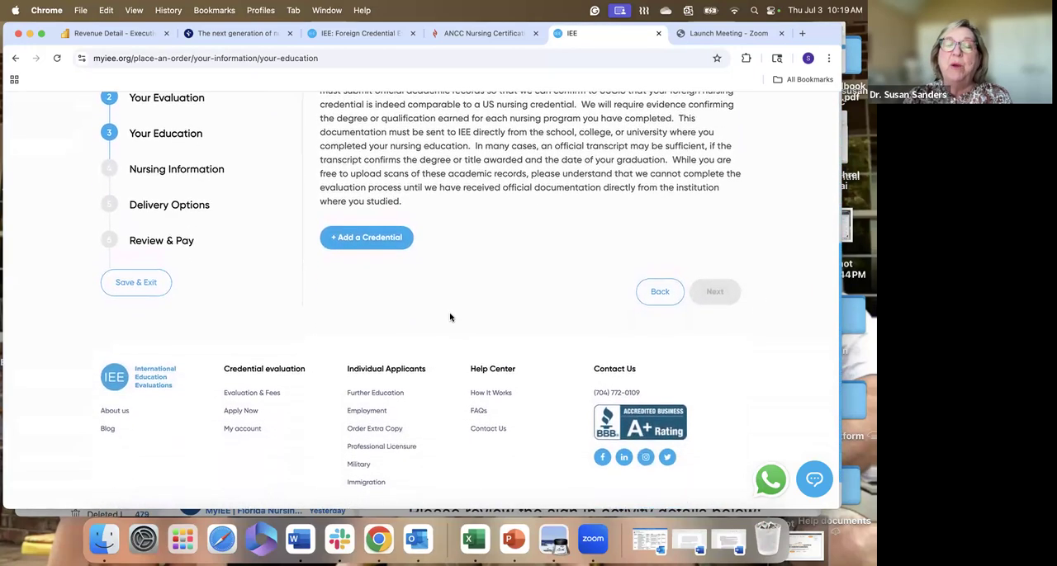
scroll(454, 289, "down", 1)
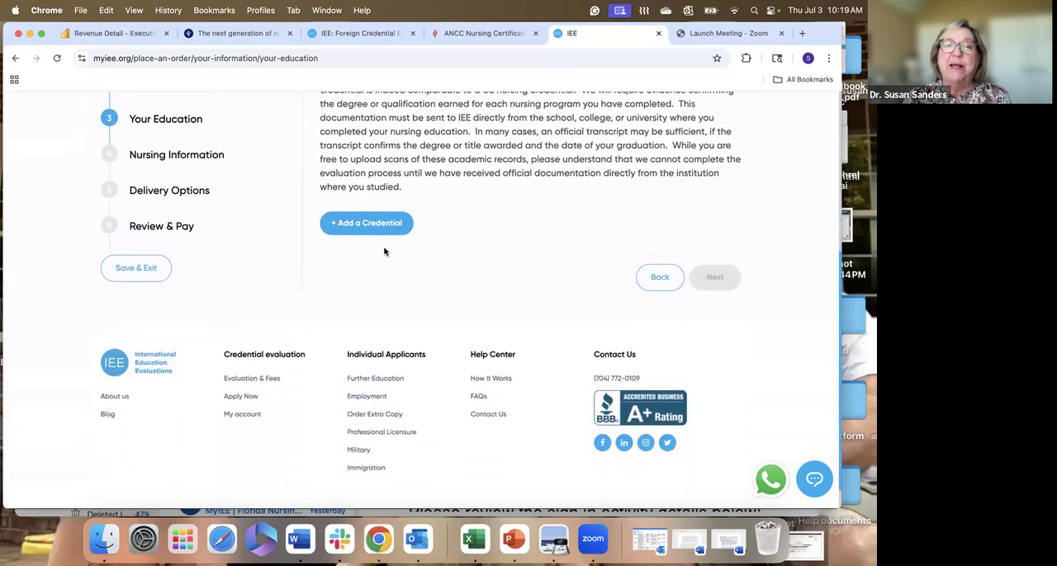
left_click(359, 225)
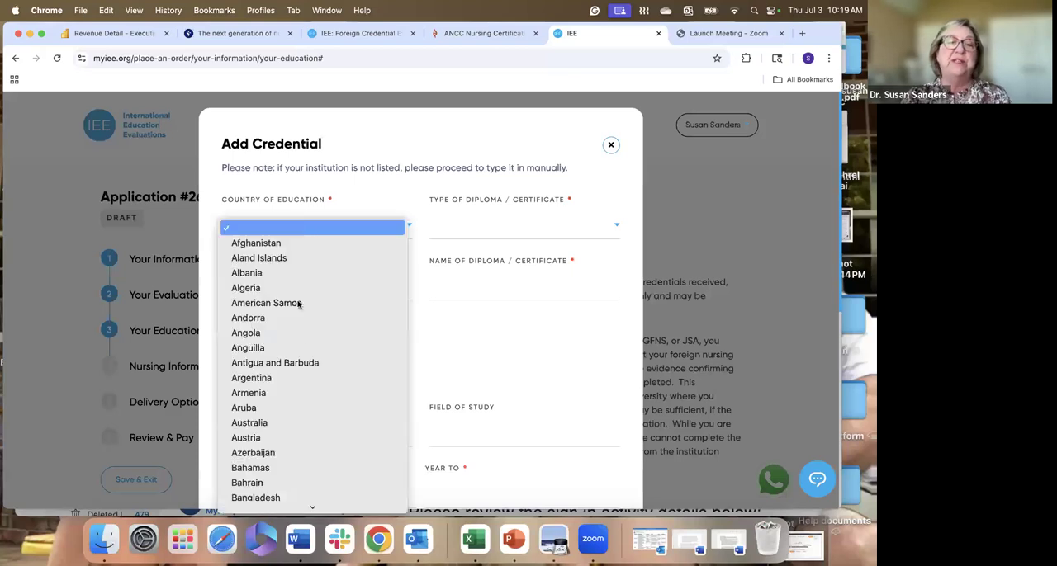
scroll(306, 362, "down", 10)
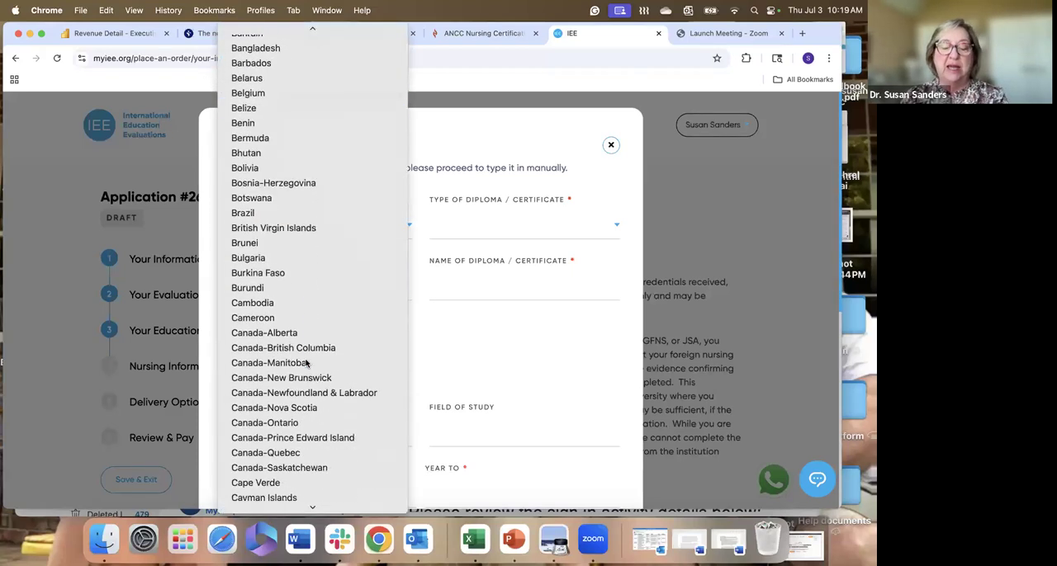
scroll(322, 487, "down", 20)
scroll(325, 492, "down", 1)
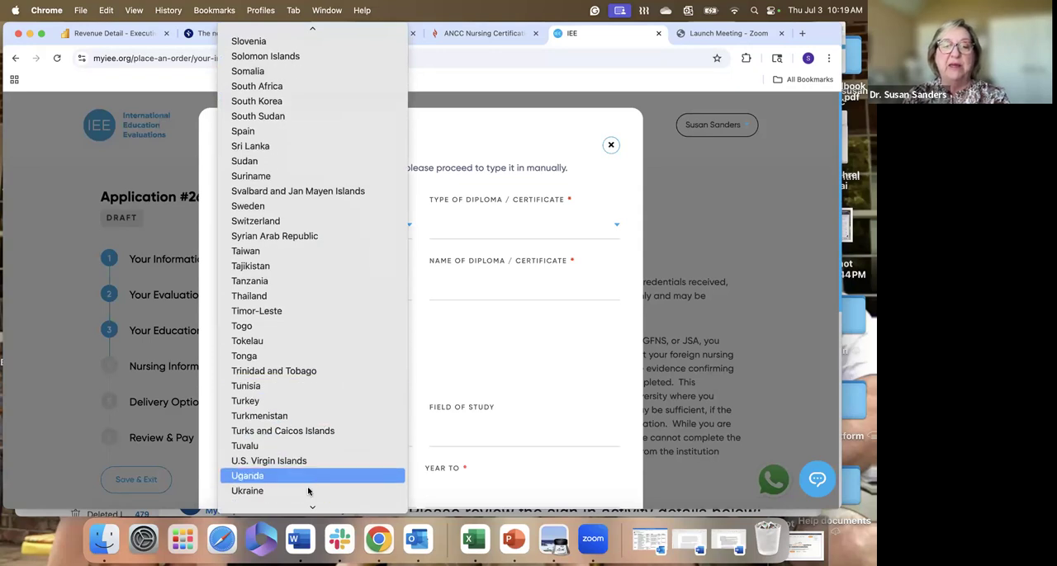
scroll(307, 496, "down", 1)
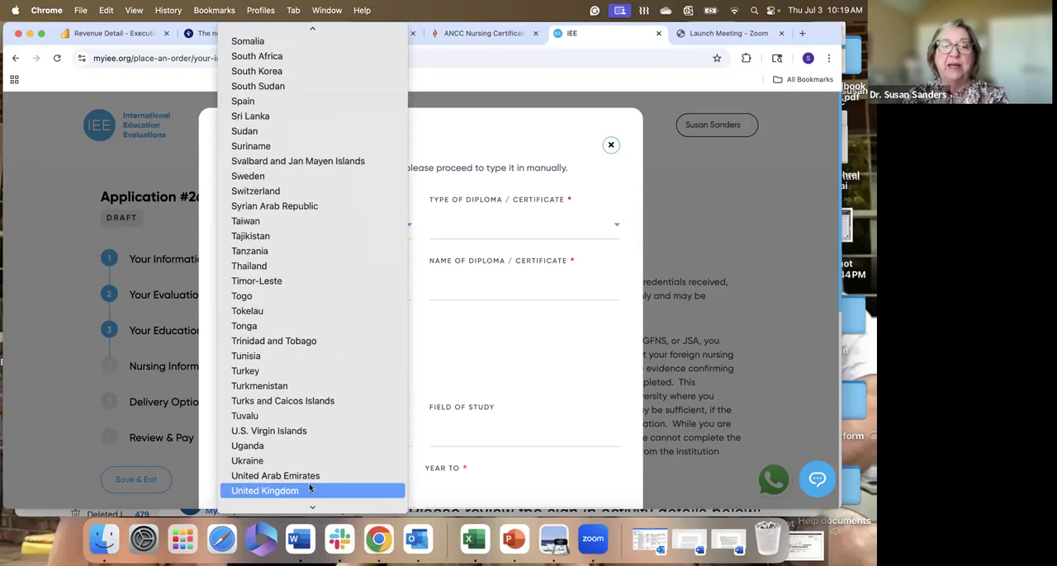
left_click(307, 492)
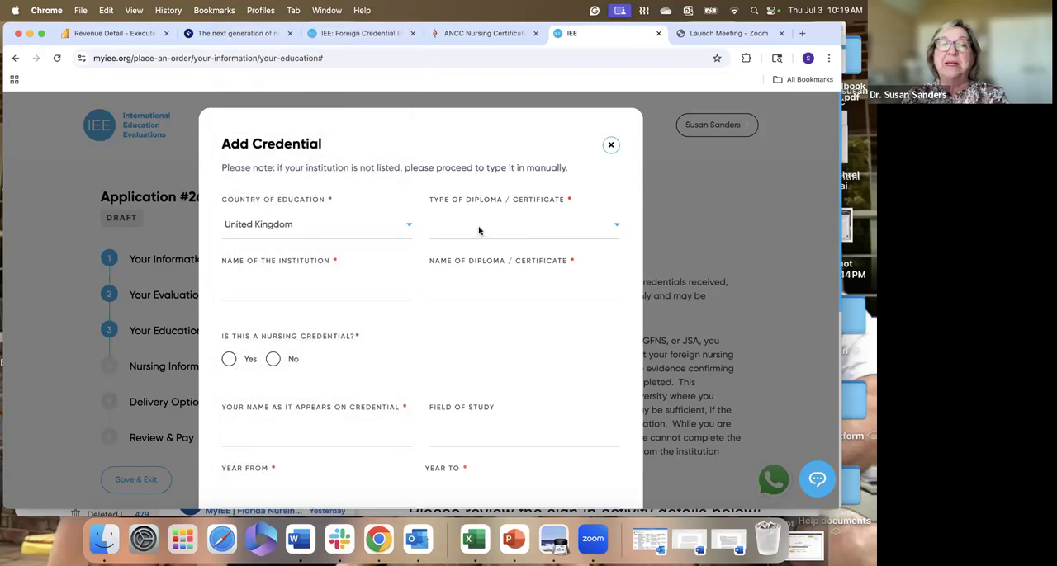
- Set the credential type to Secondary/High School, with "abc" as the institution name and "a" as the diploma name
left_click(475, 232)
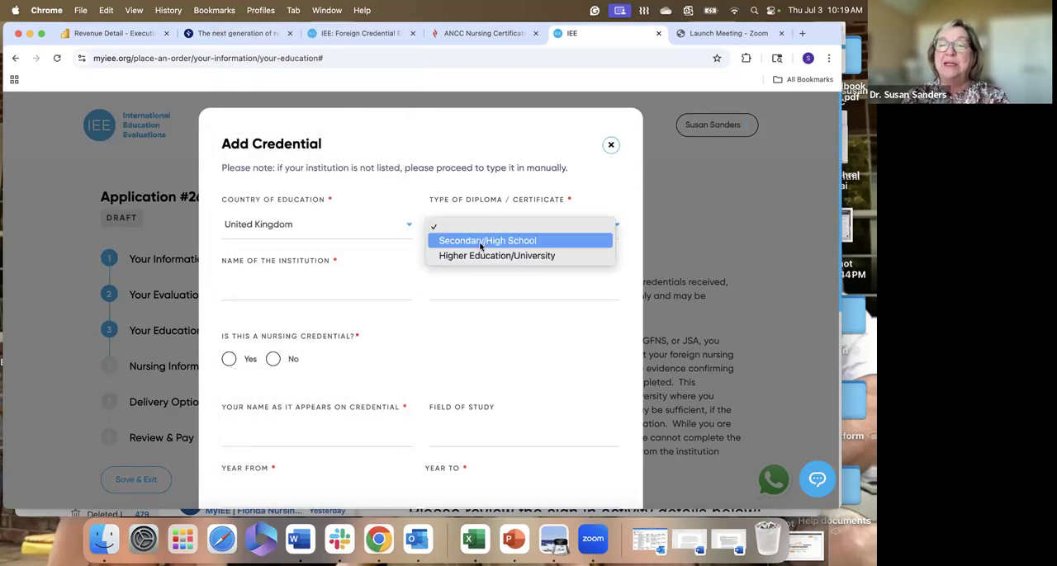
left_click(481, 241)
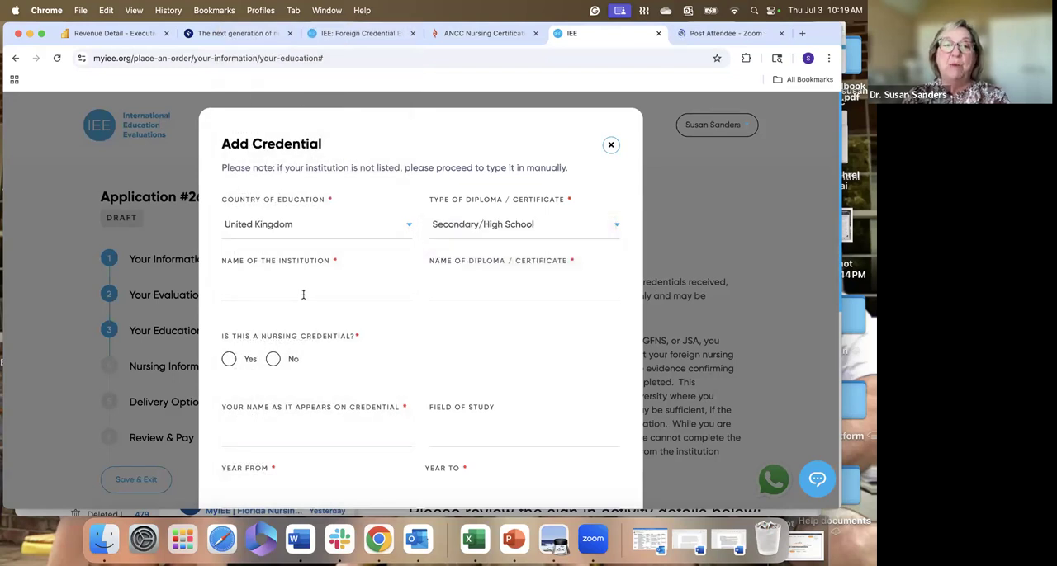
type("ab")
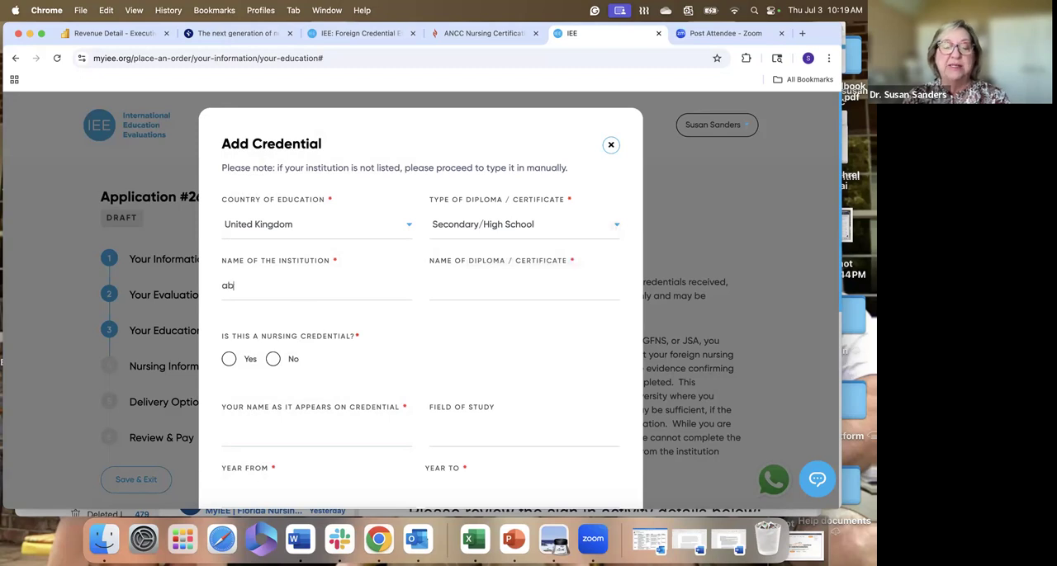
type("c")
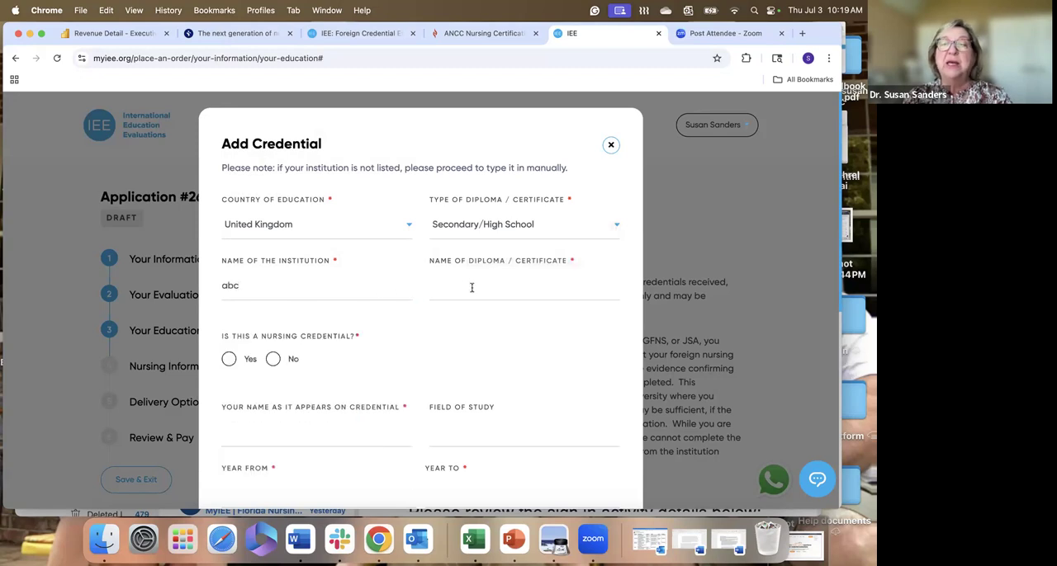
left_click(468, 294)
type("a")
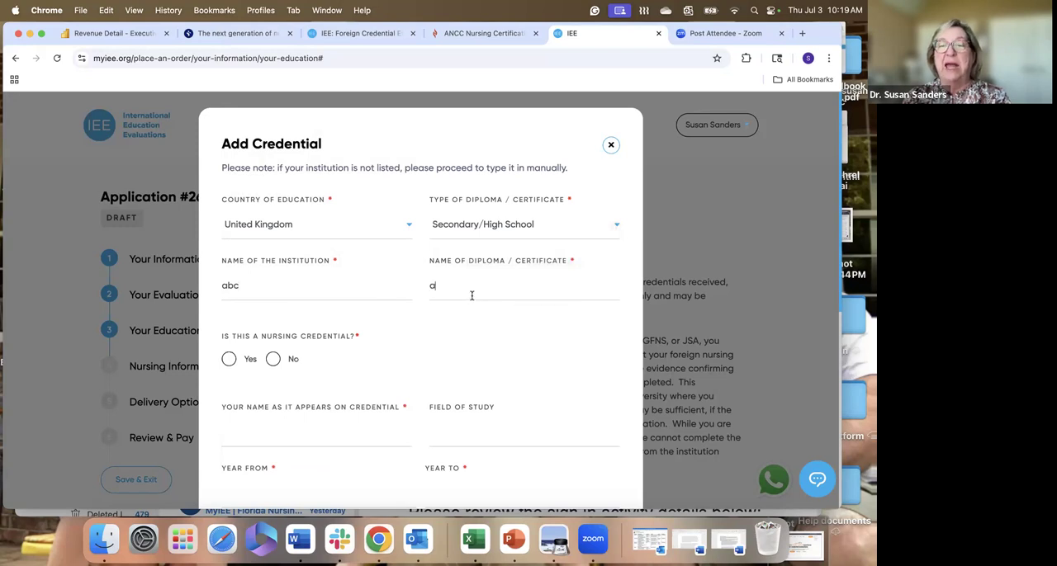
- Mark the high school credential as not a nursing credential and fill in the applicant's name as it appears on it
left_click(273, 360)
scroll(362, 357, "down", 3)
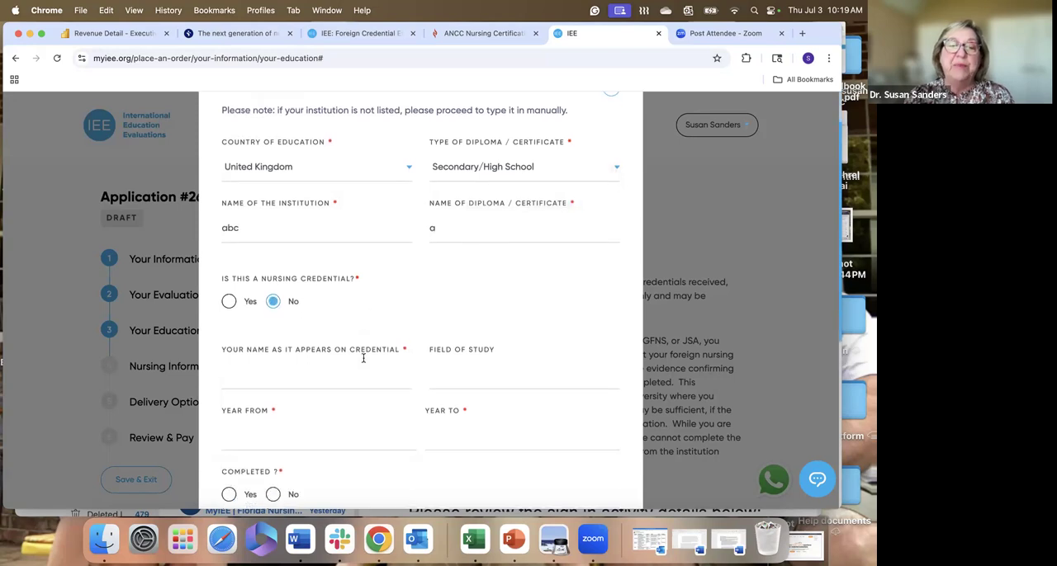
left_click(347, 354)
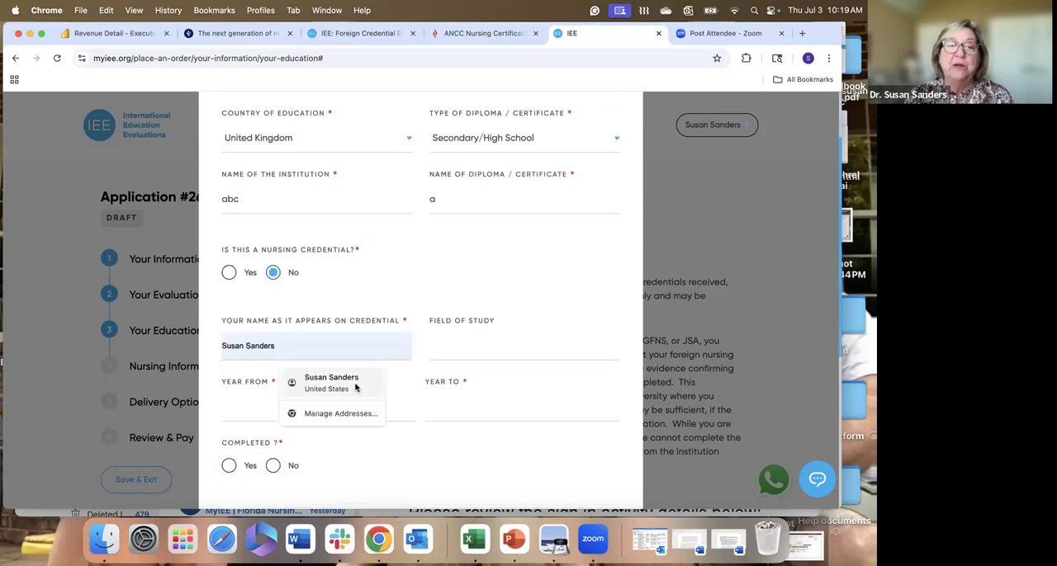
left_click(356, 386)
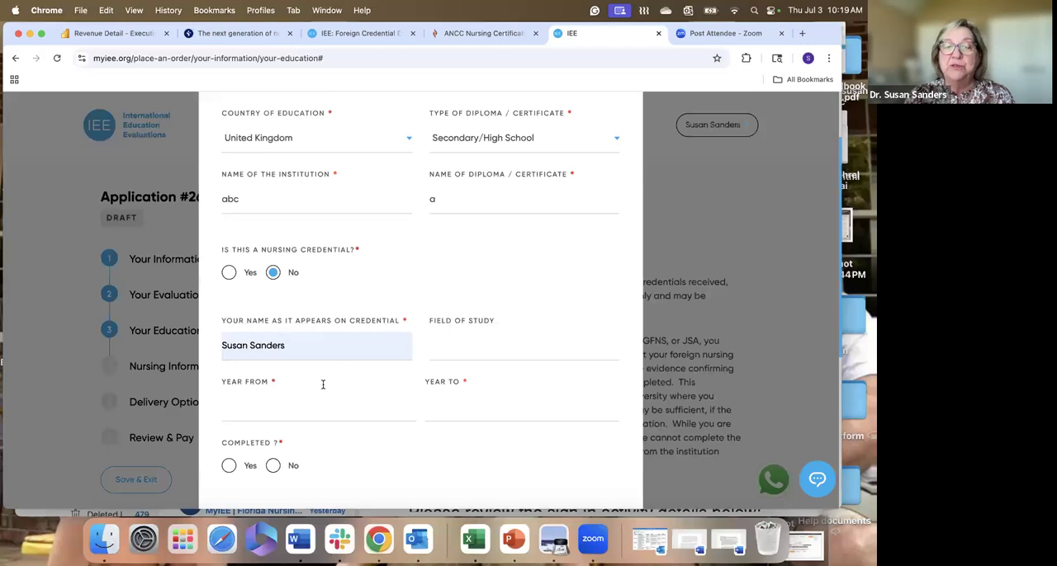
- Set the high school attendance years from 2012 to 2016 and mark the credential as completed
left_click(283, 407)
scroll(283, 408, "down", 3)
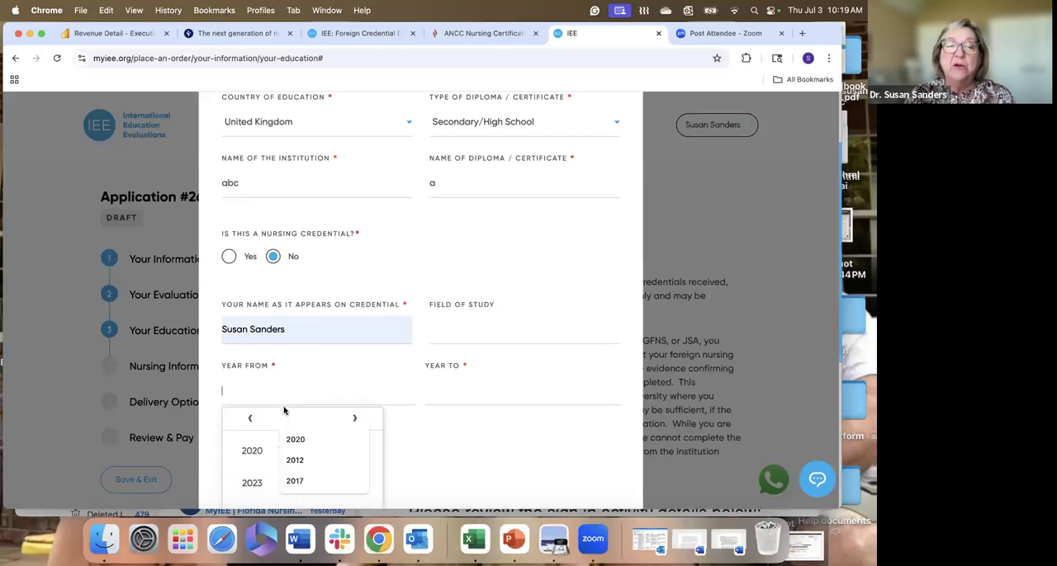
left_click(250, 342)
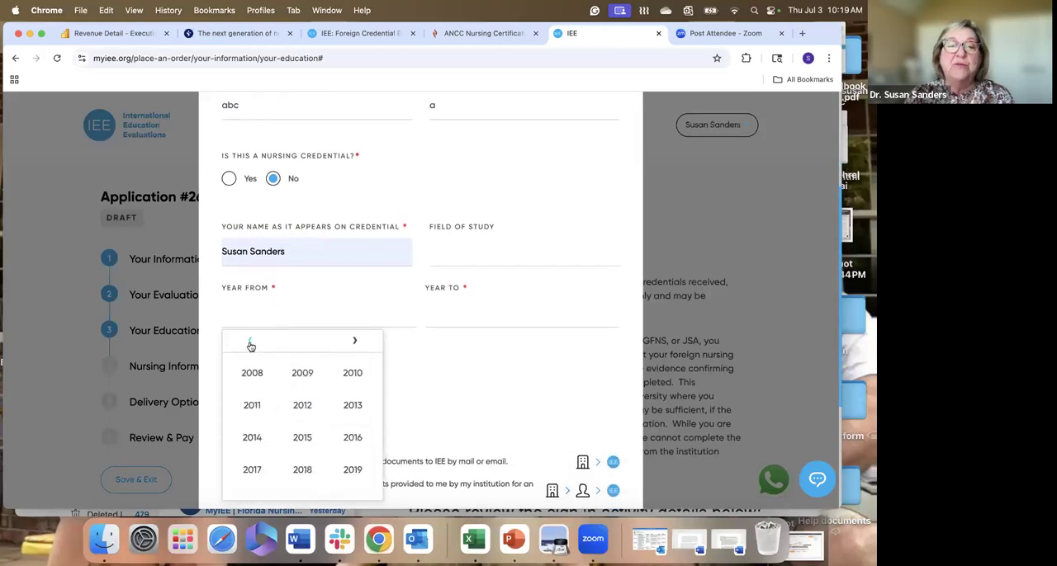
left_click(301, 407)
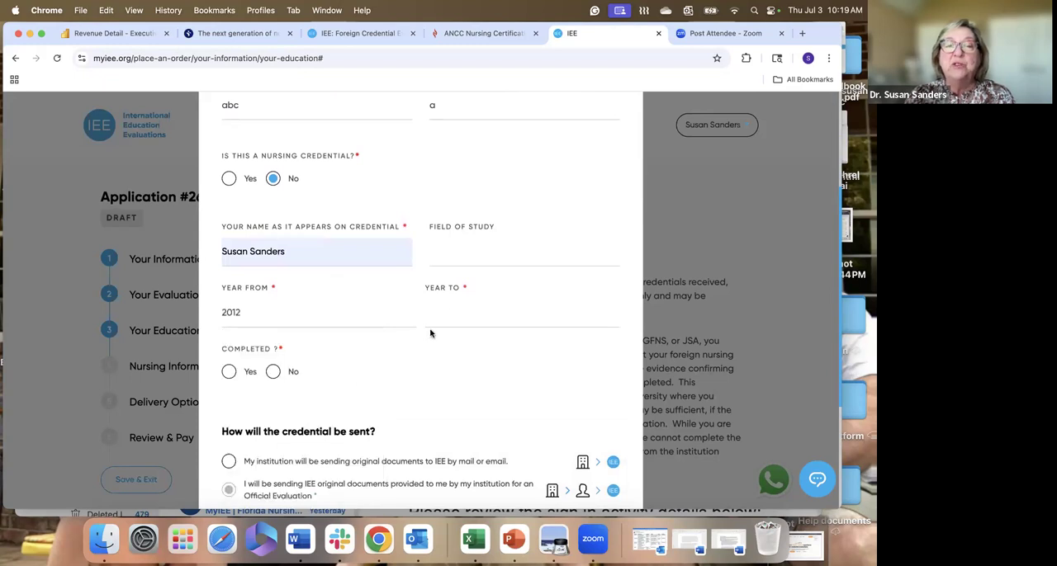
left_click(454, 313)
left_click(454, 345)
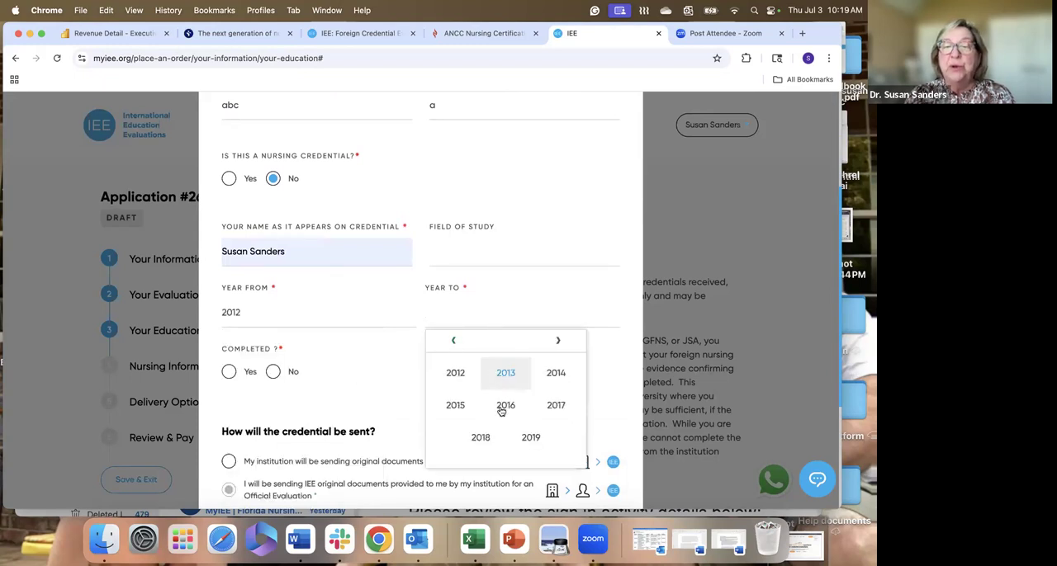
left_click(505, 406)
left_click(228, 372)
- Choose to send the credential as uploaded scans and upload High School Diploma.docx from the recent files
scroll(331, 378, "down", 5)
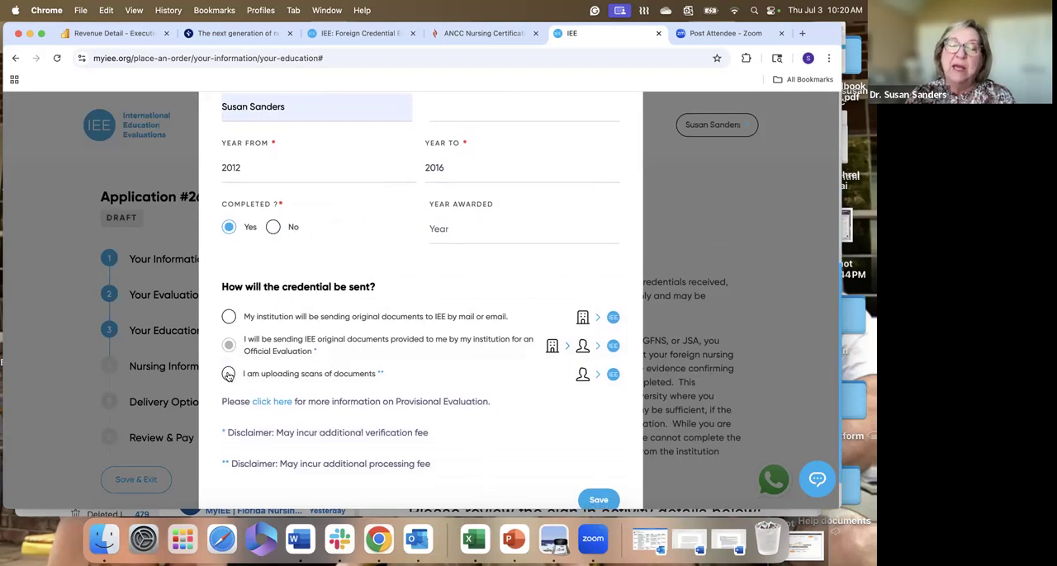
left_click(229, 374)
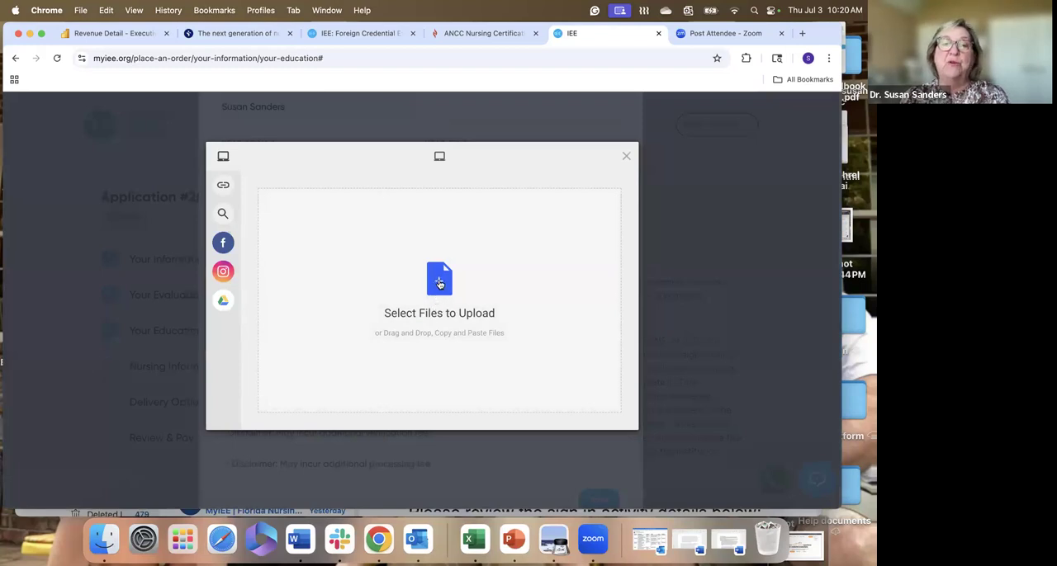
left_click(439, 282)
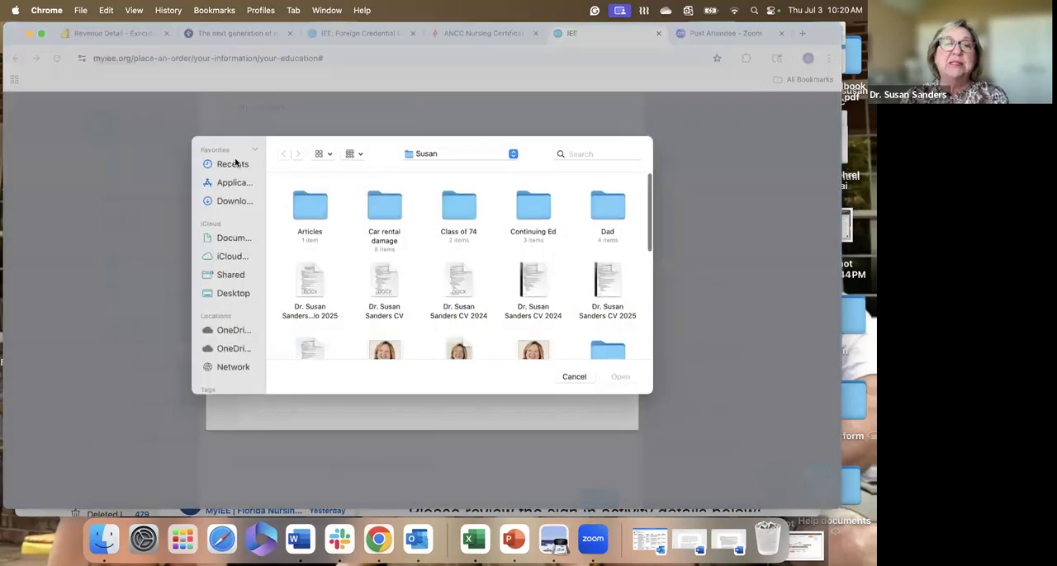
left_click(230, 168)
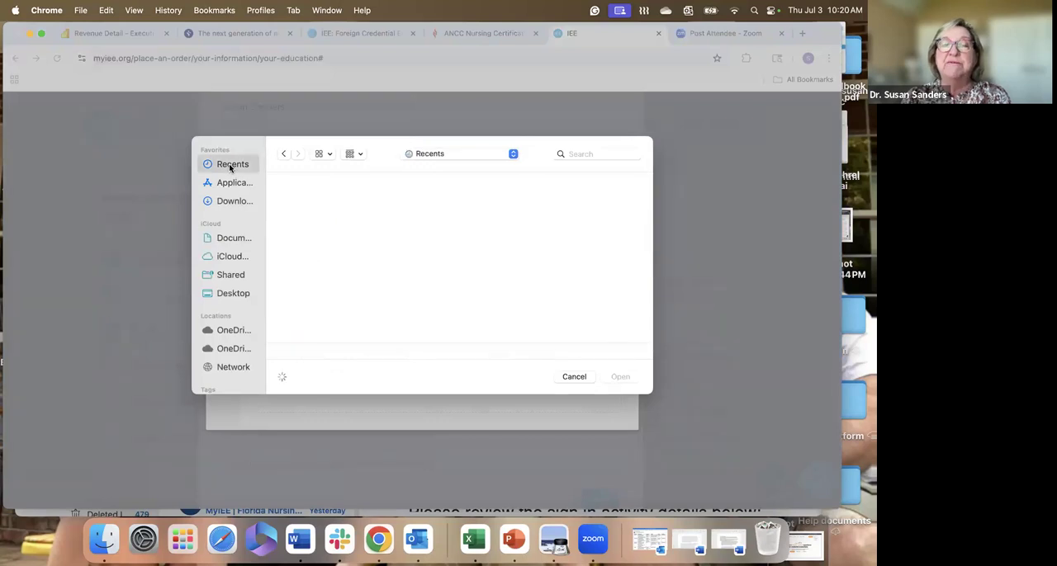
left_click(551, 216)
left_click(620, 376)
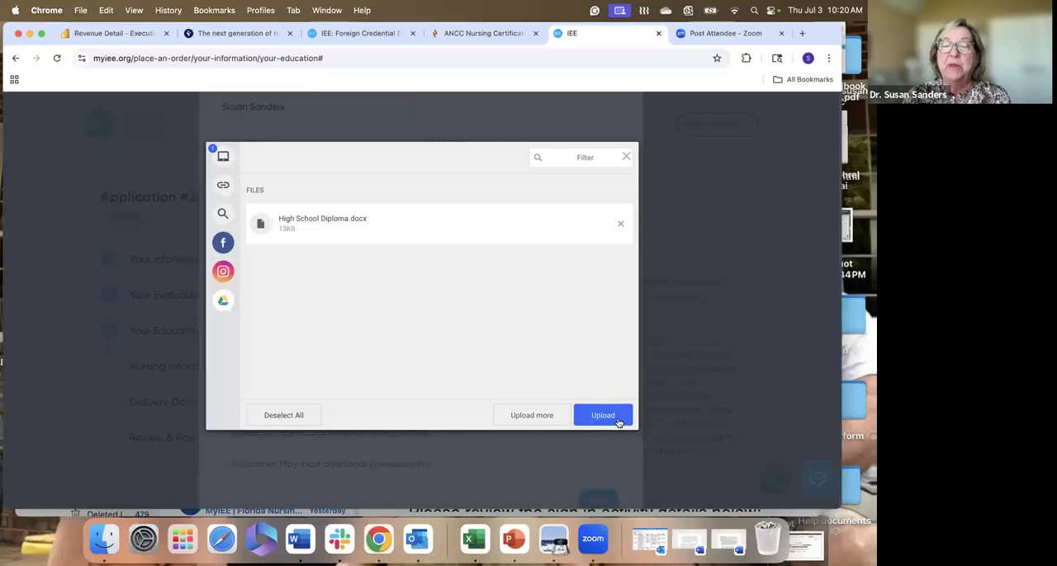
left_click(606, 417)
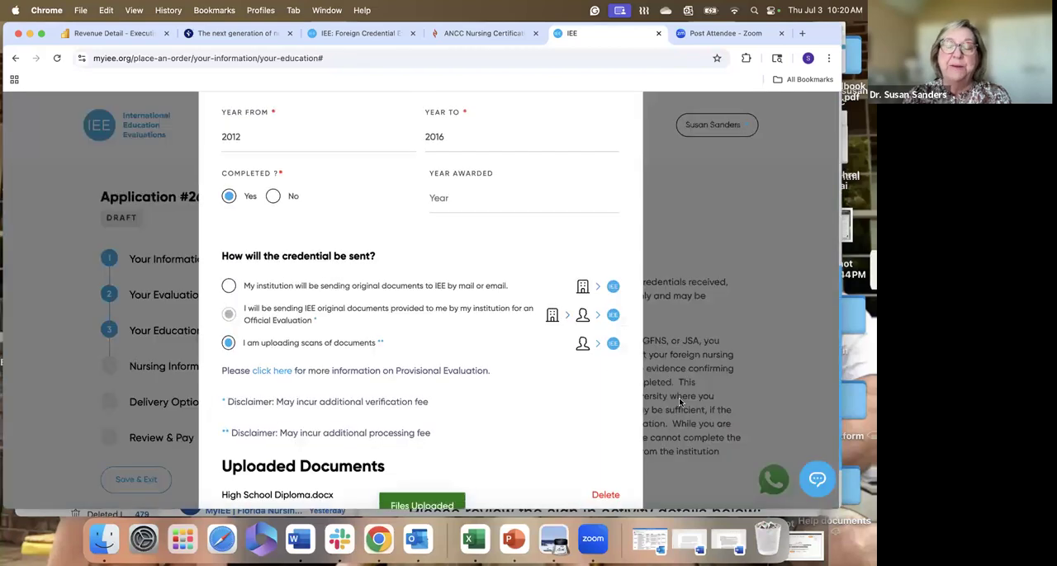
- Set the high school credential's year awarded to 2016 and save the credential
scroll(500, 401, "down", 2)
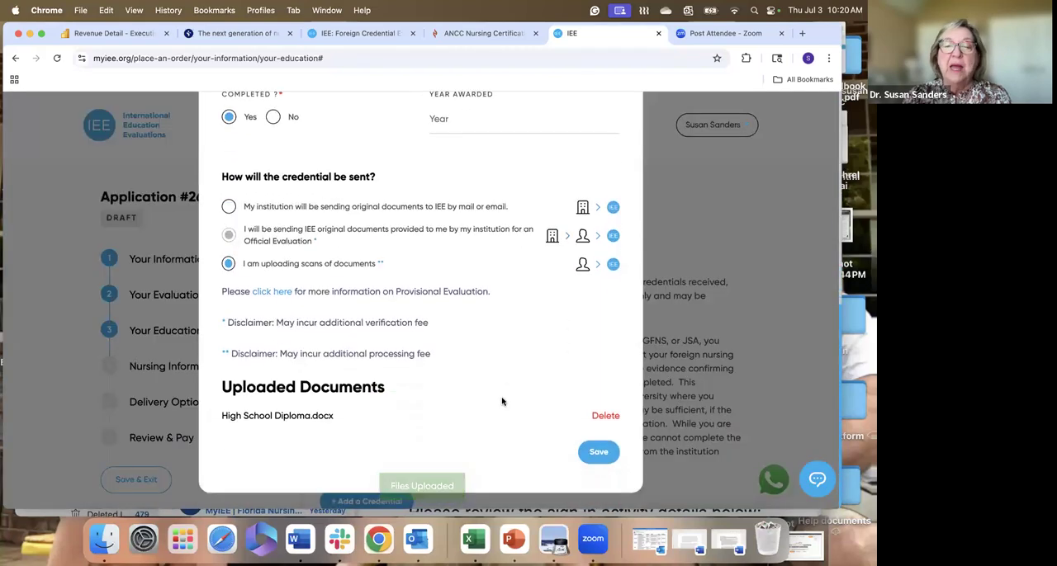
left_click(600, 455)
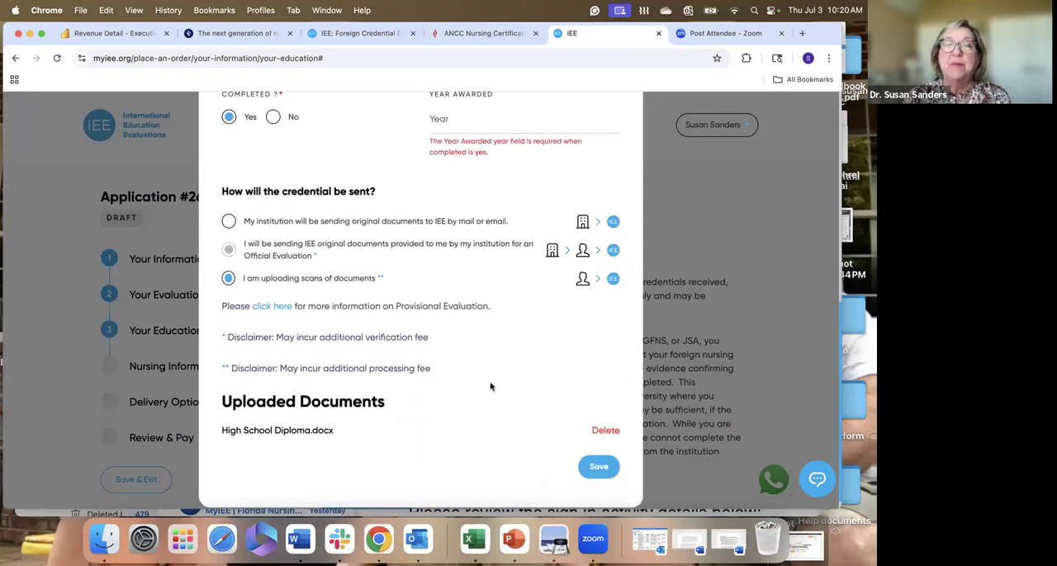
left_click(452, 123)
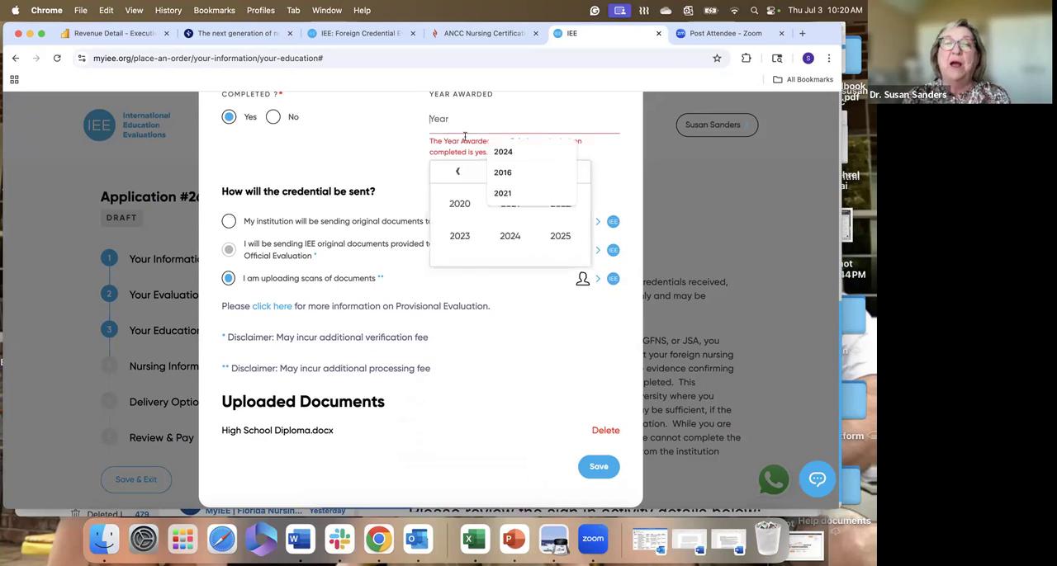
left_click(509, 173)
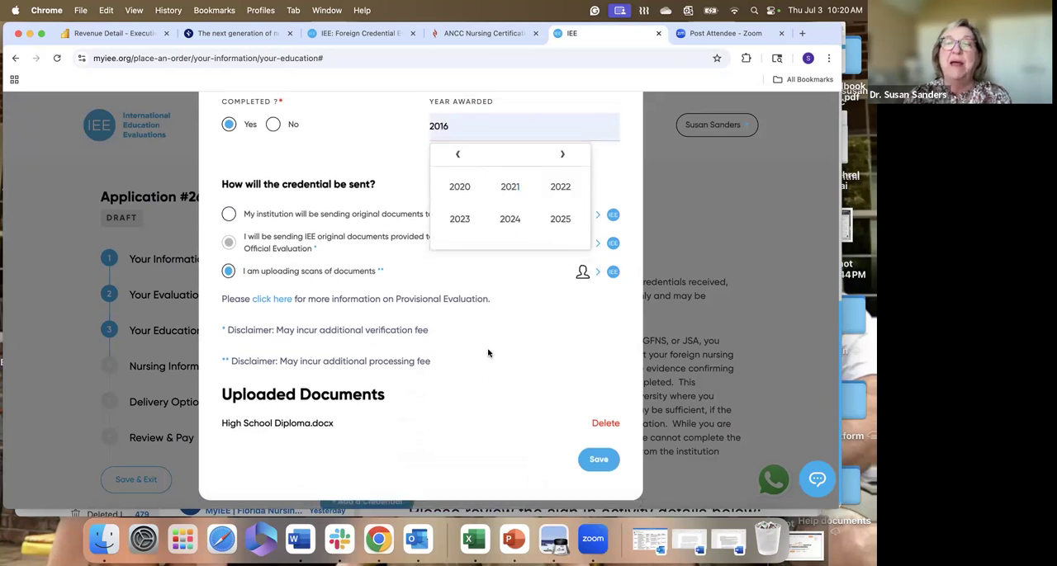
left_click(578, 364)
left_click(597, 463)
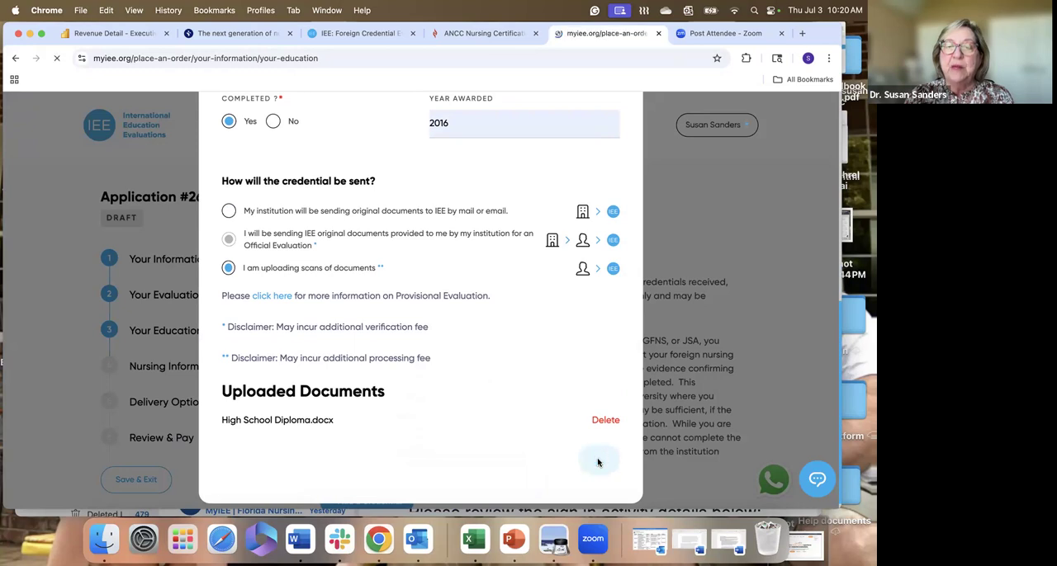
- Add another credential with country United Kingdom, type Higher Education/University and institution name "aa"
scroll(488, 412, "down", 5)
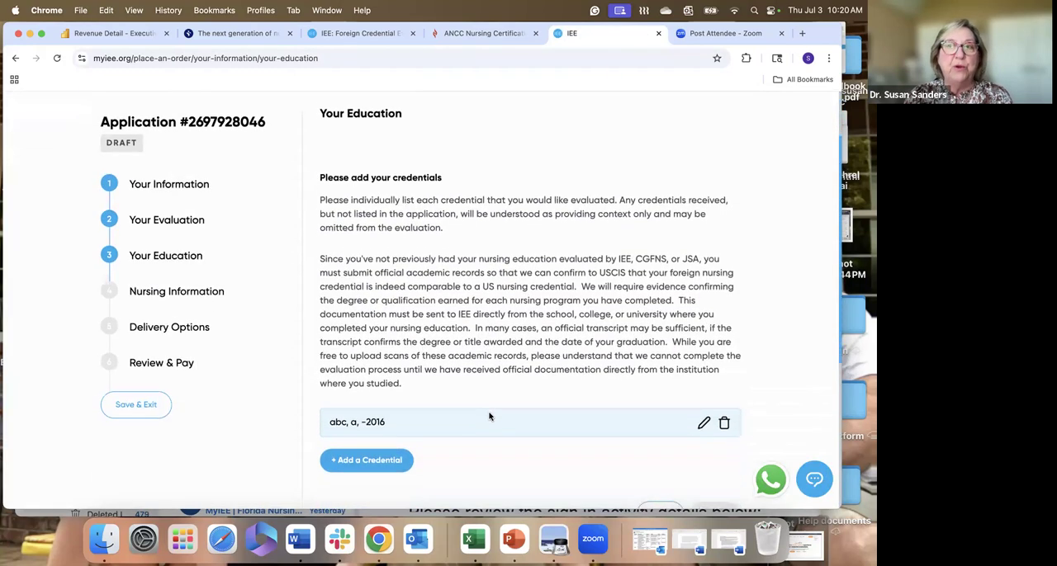
scroll(489, 416, "down", 2)
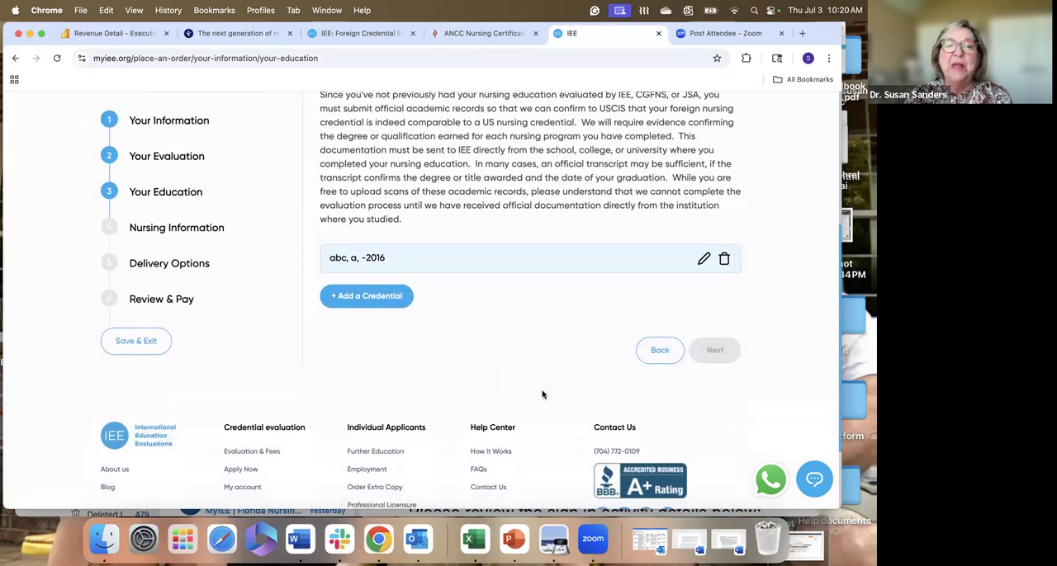
left_click(361, 297)
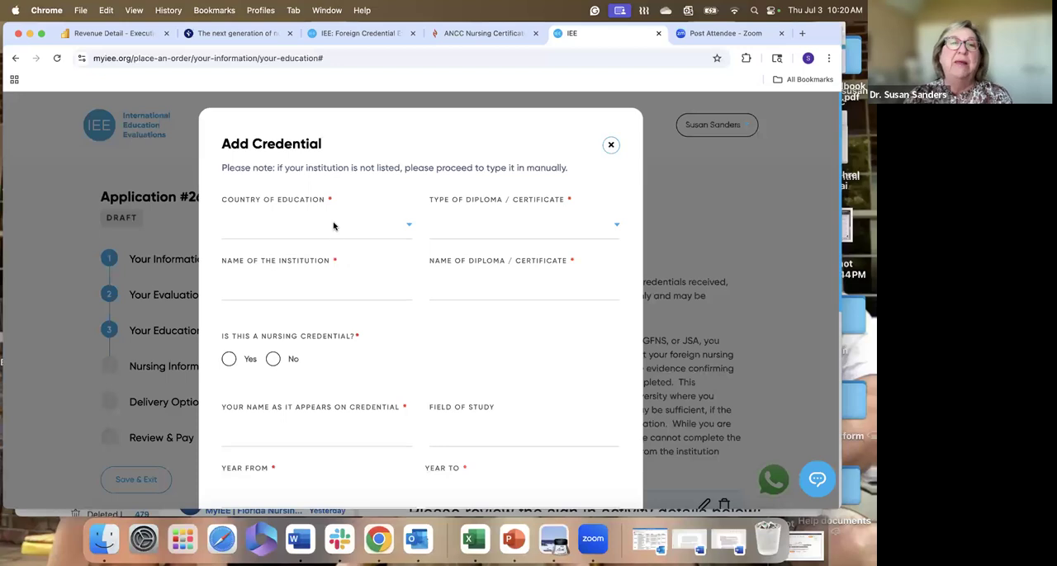
left_click(333, 226)
scroll(334, 330, "down", 20)
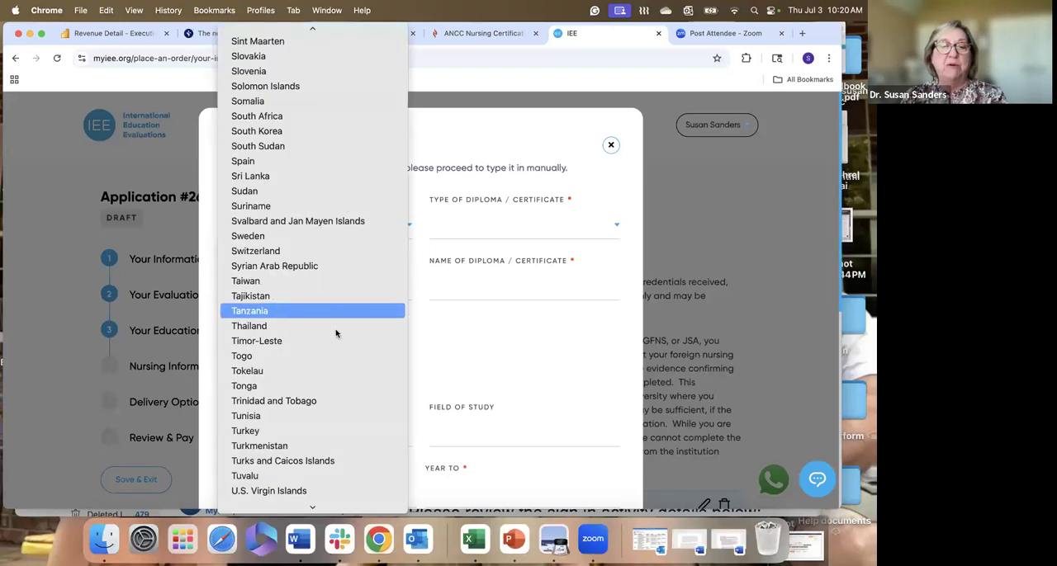
left_click(329, 342)
left_click(499, 230)
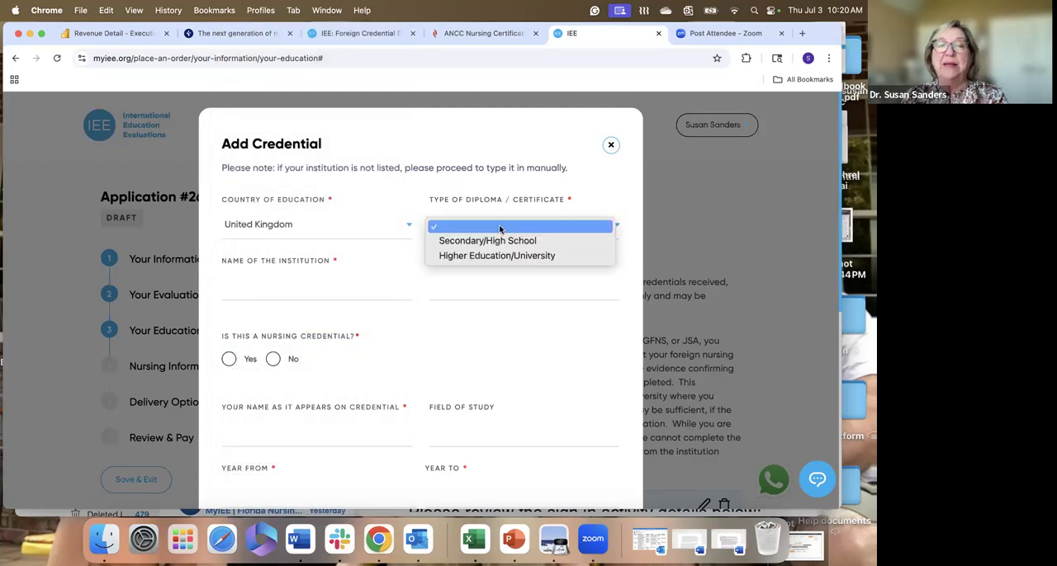
left_click(497, 257)
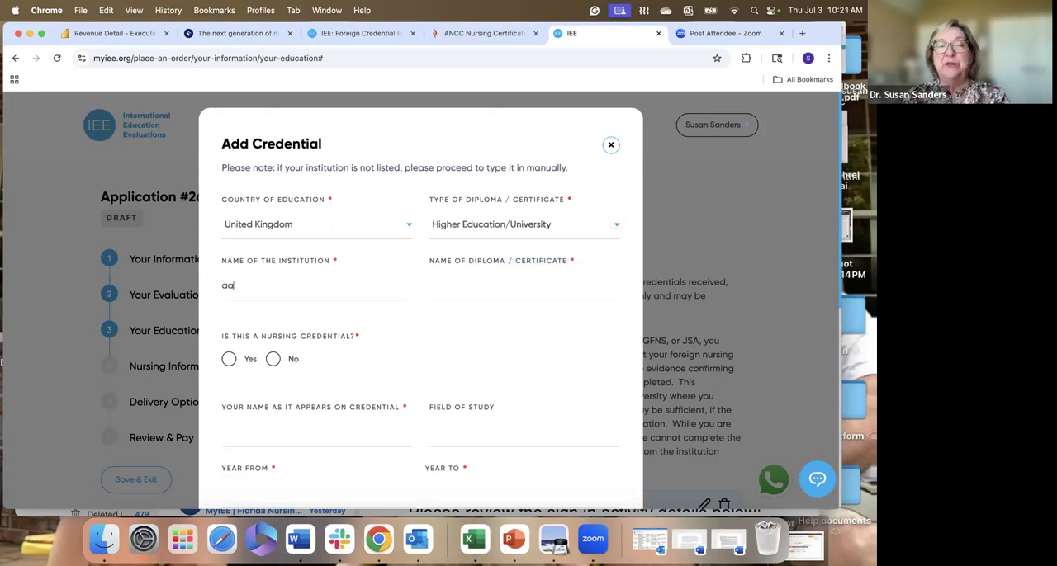
- Fill in the university credential with diploma name "bsn", nursing credential Yes, and the applicant's name as it appears on it
left_click(483, 287)
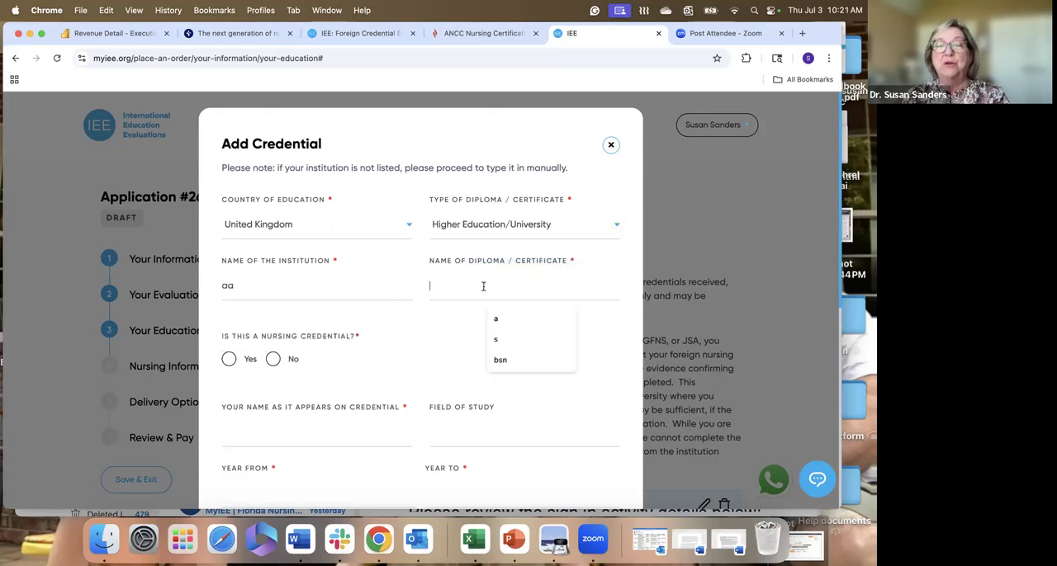
left_click(512, 362)
left_click(229, 360)
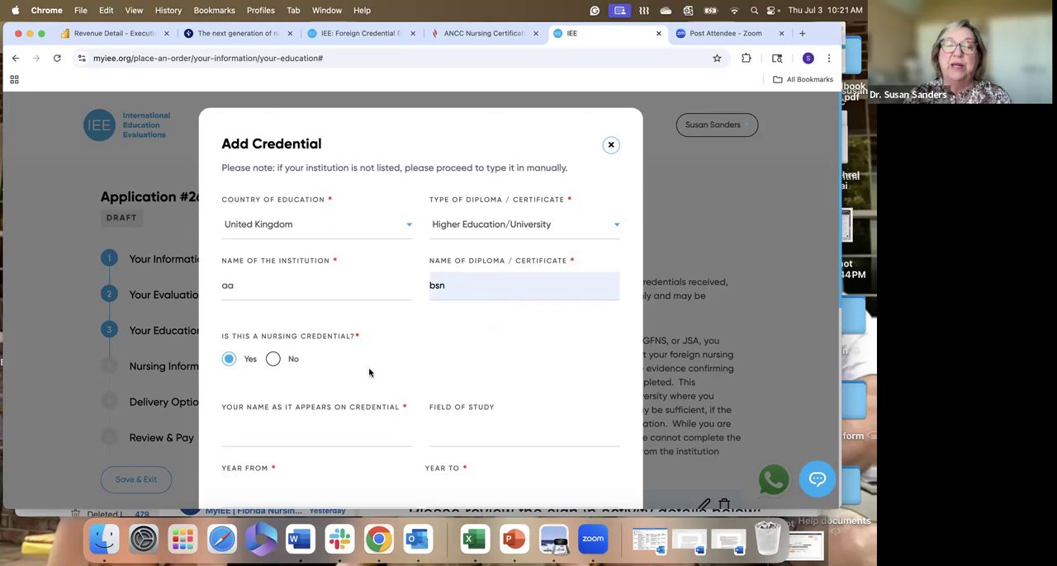
scroll(369, 372, "down", 3)
left_click(318, 311)
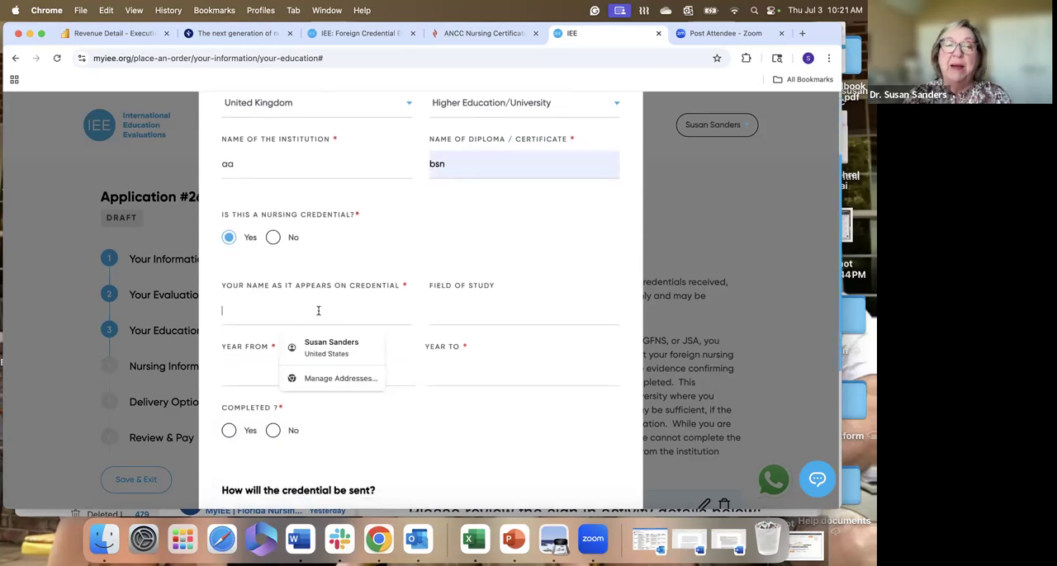
left_click(342, 354)
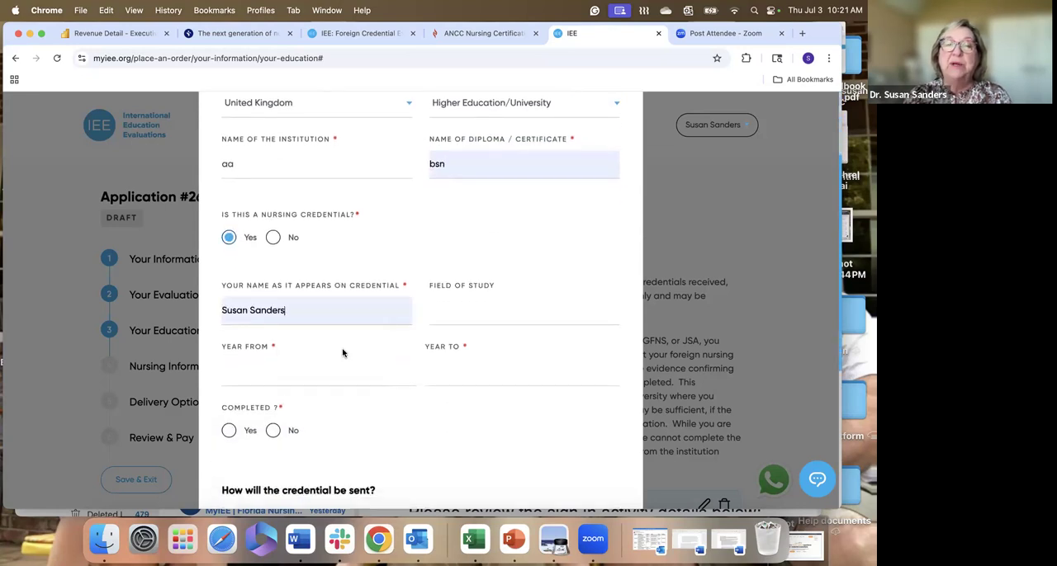
- Set the university attendance years from 2017 to 2021 and mark the nursing credential as completed
left_click(300, 374)
scroll(300, 376, "down", 2)
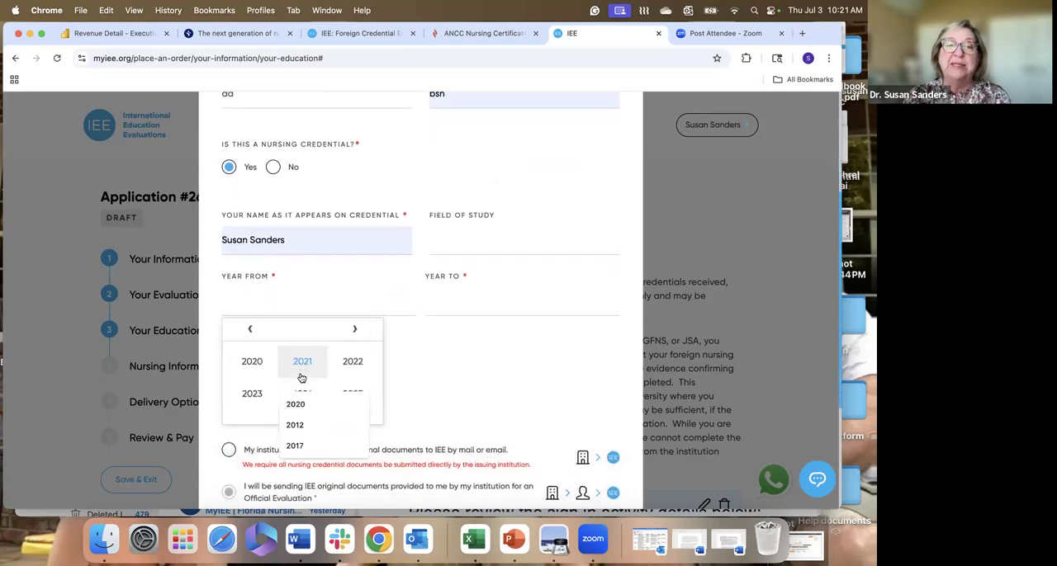
scroll(302, 378, "down", 1)
left_click(253, 315)
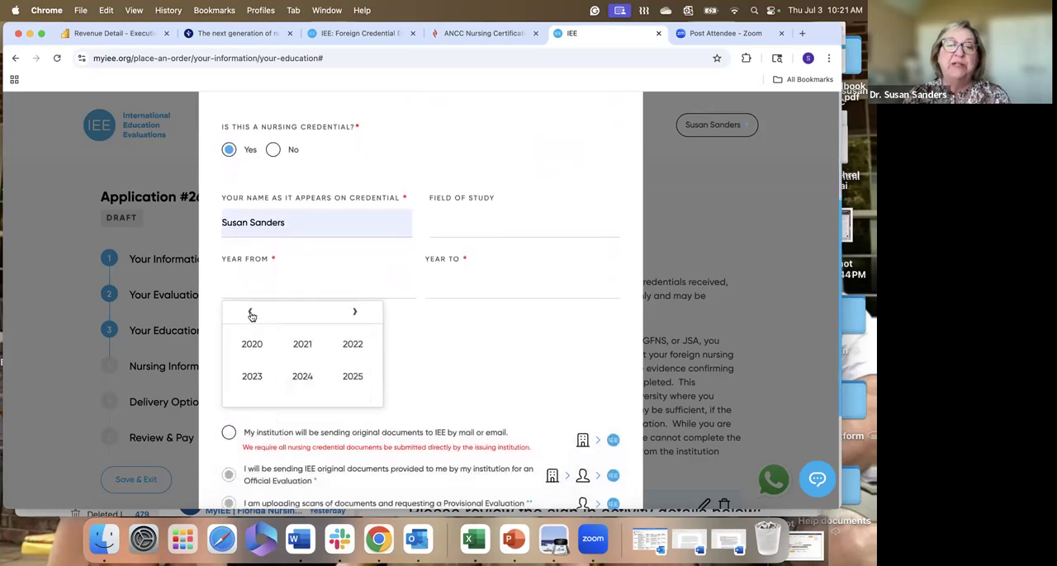
left_click(251, 315)
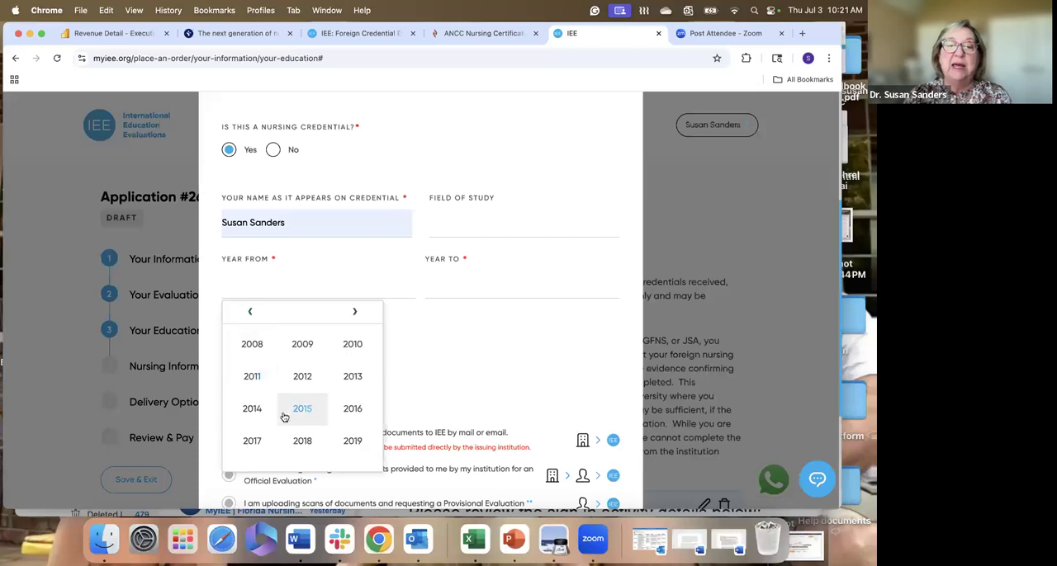
left_click(257, 443)
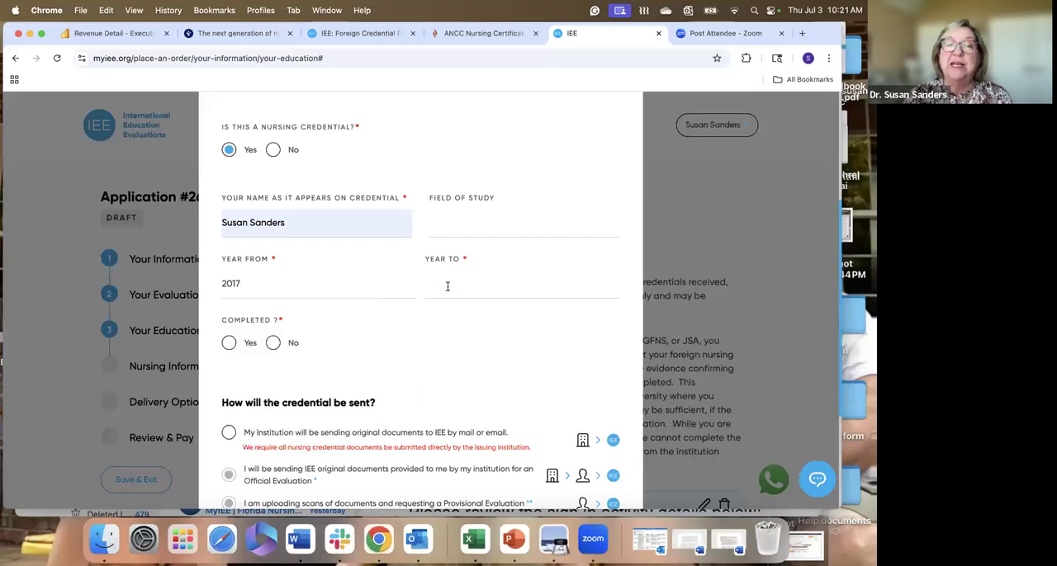
left_click(447, 285)
left_click(464, 315)
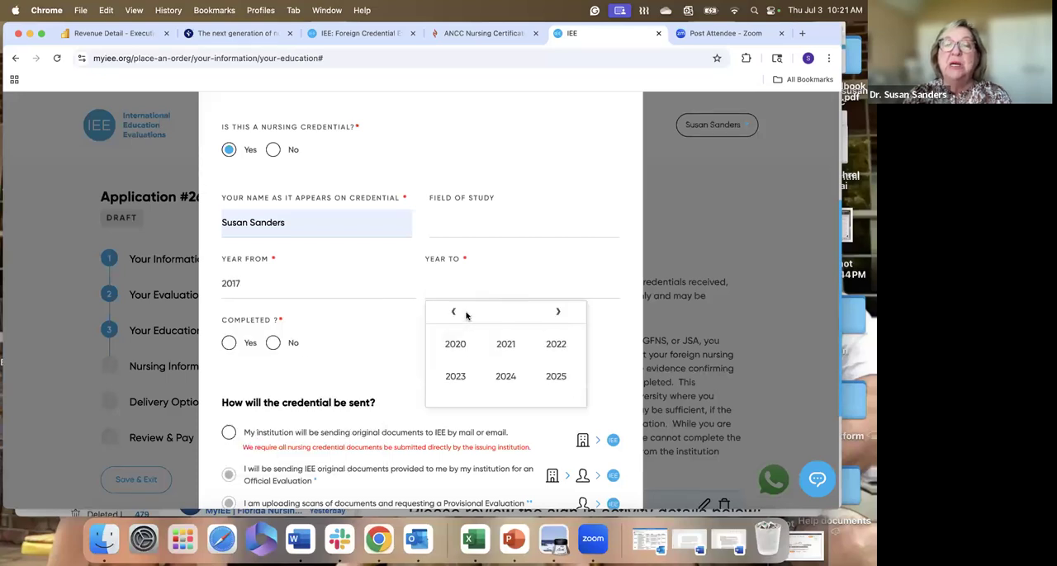
left_click(506, 347)
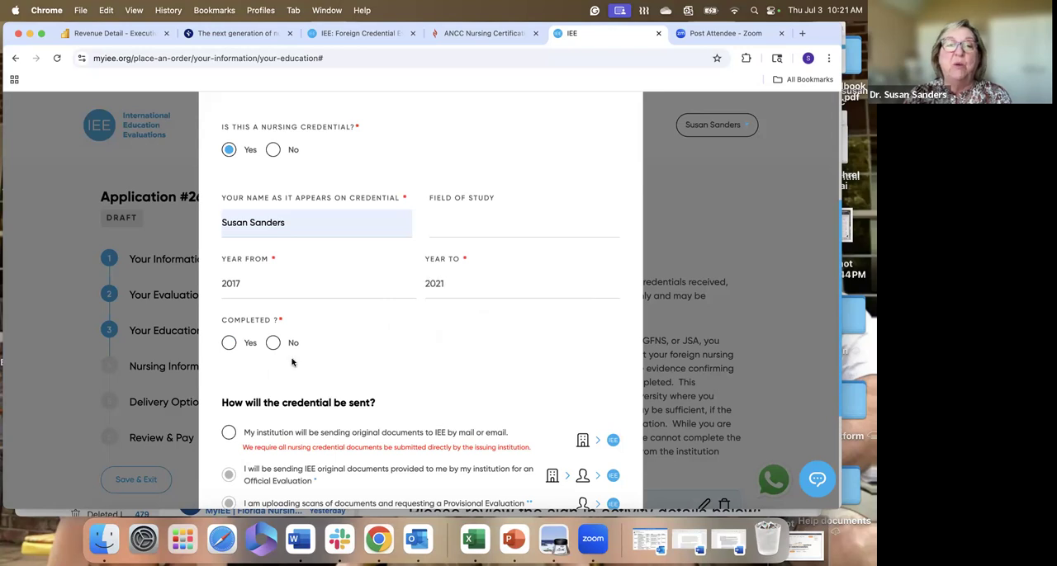
left_click(230, 343)
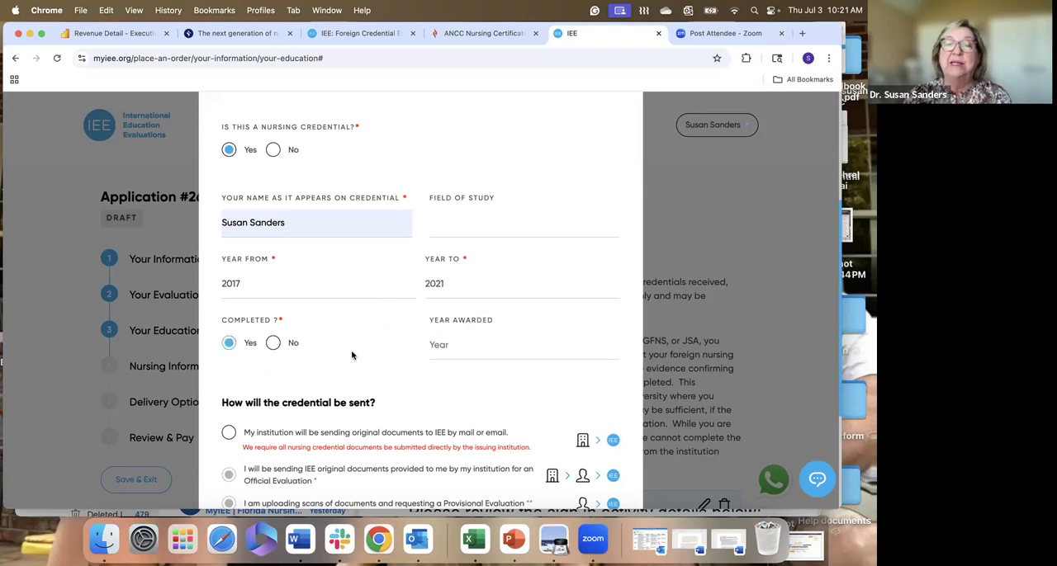
- Set the year awarded for the university nursing credential to 2021
left_click(453, 346)
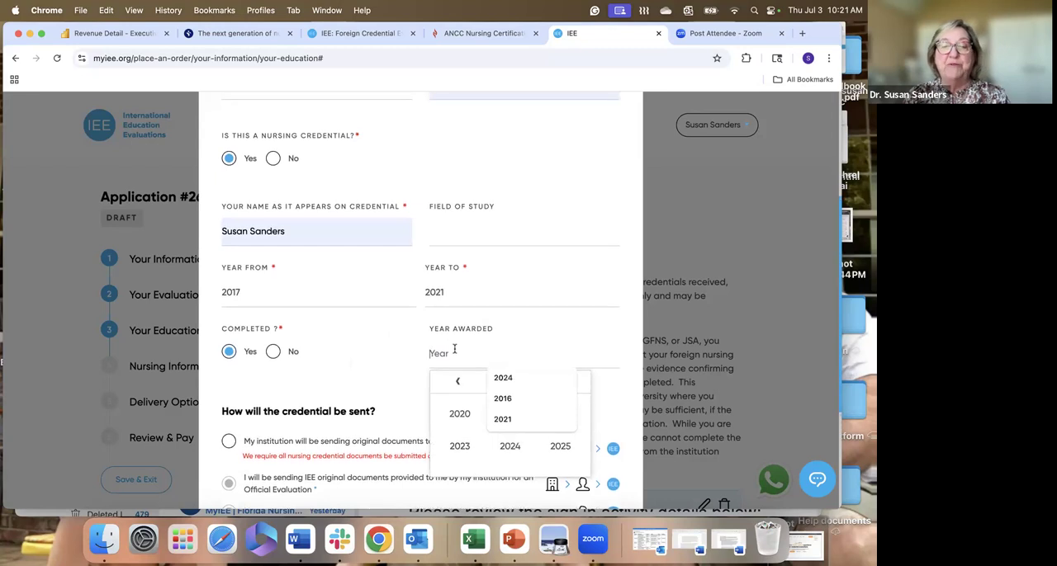
left_click(502, 419)
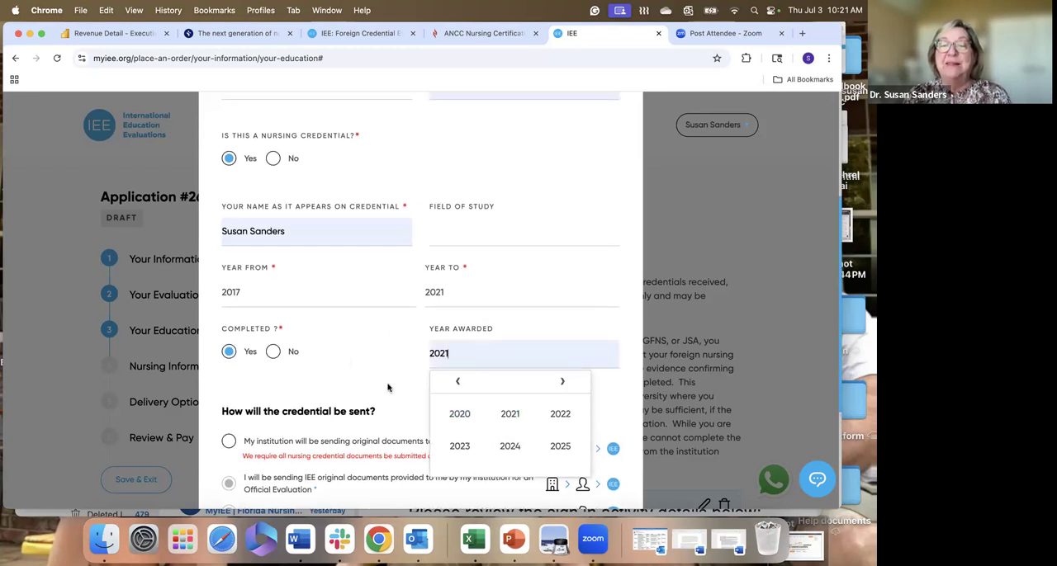
left_click(378, 365)
- Choose that the institution will send original documents to IEE by mail or email, and save the university credential
scroll(380, 360, "down", 3)
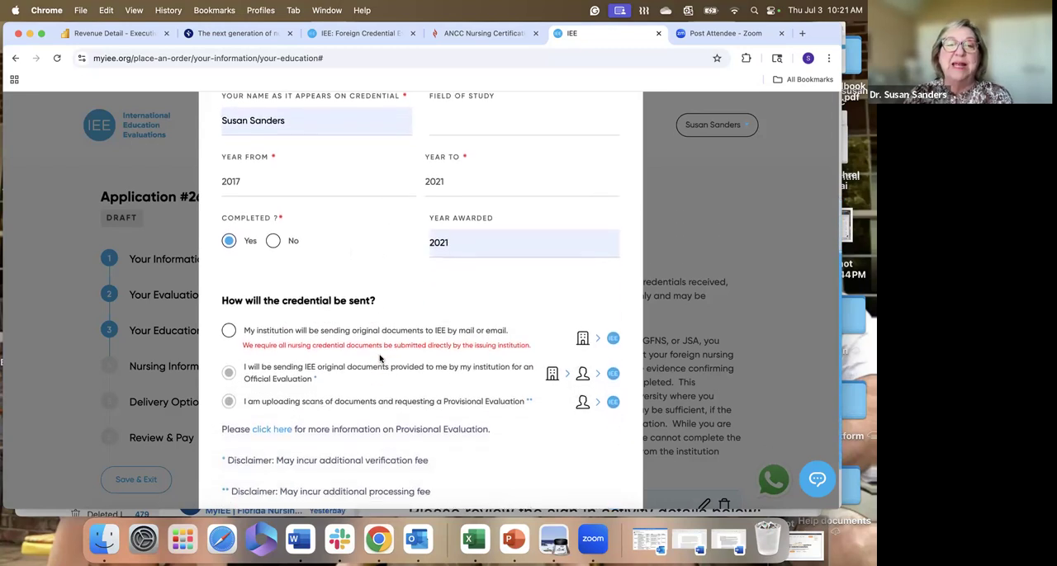
scroll(380, 359, "down", 2)
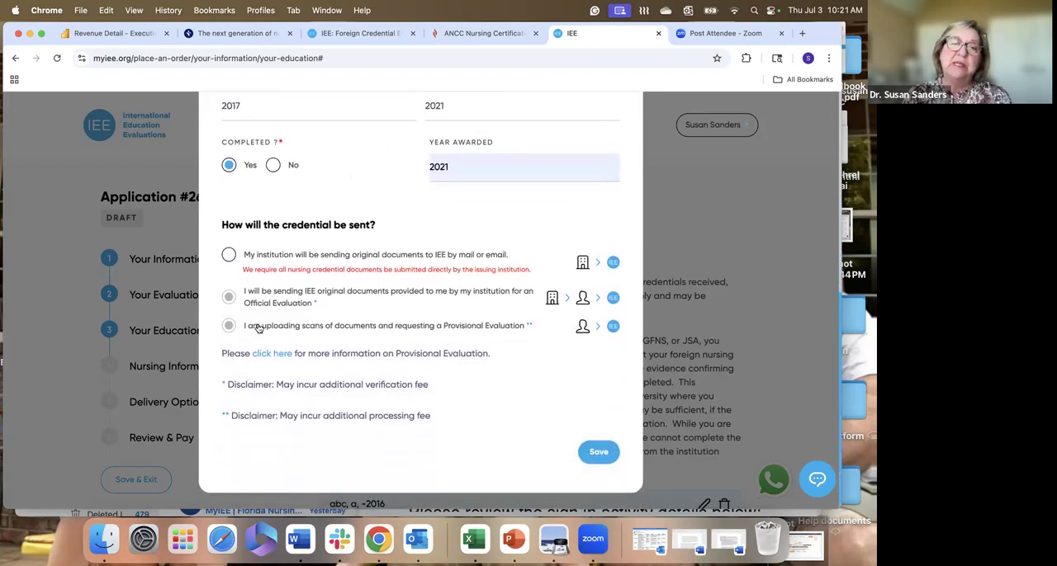
left_click(229, 256)
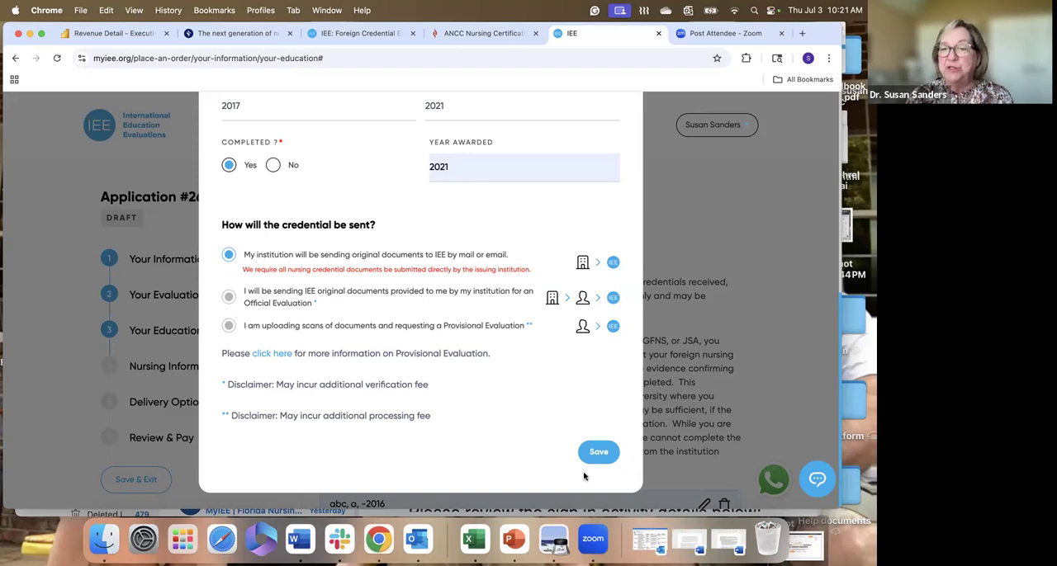
left_click(602, 454)
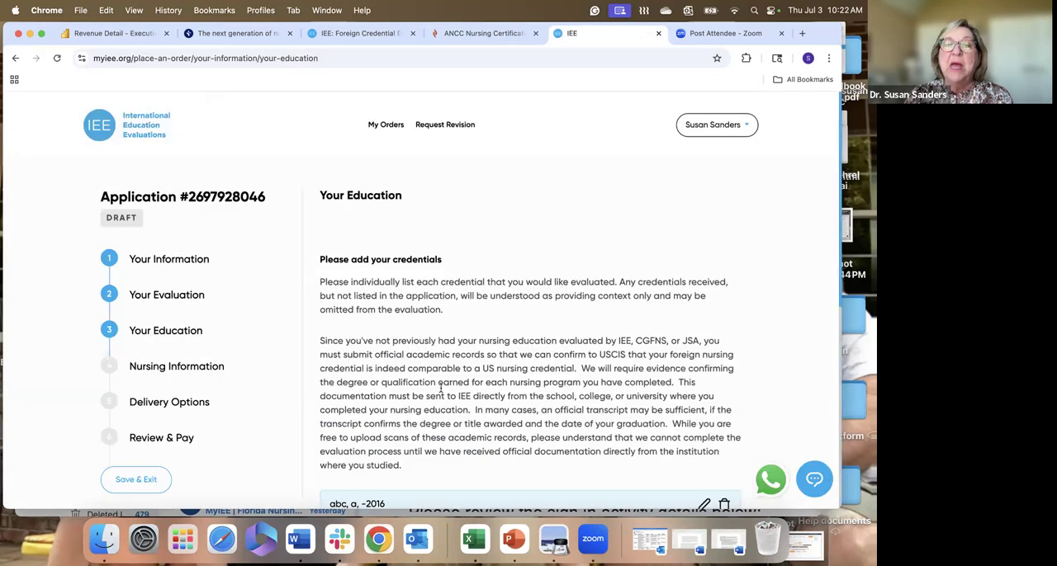
- Continue from Your Education to the Nursing Information section and set the native language to English
scroll(407, 342, "down", 5)
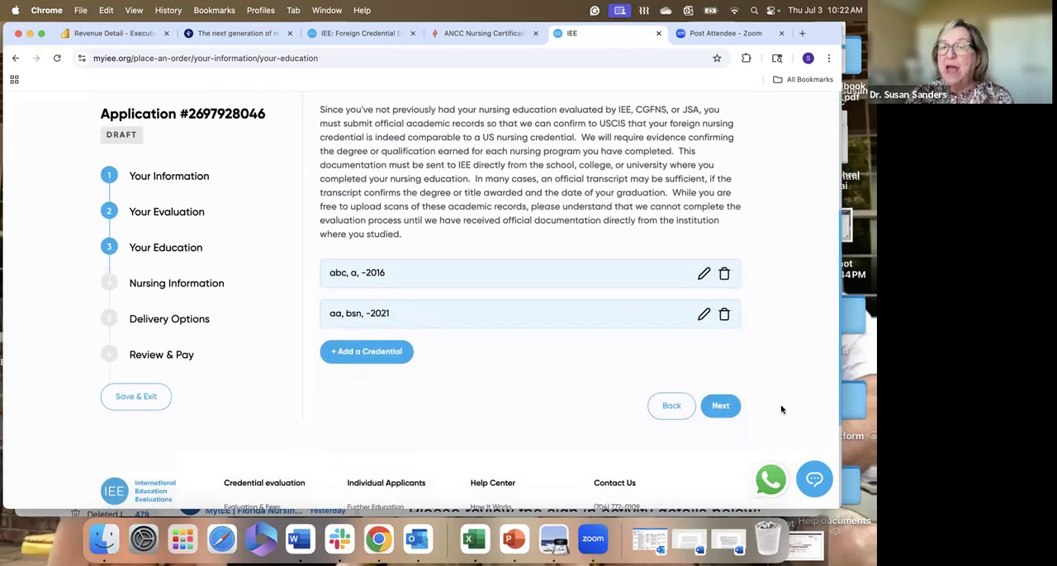
left_click(721, 407)
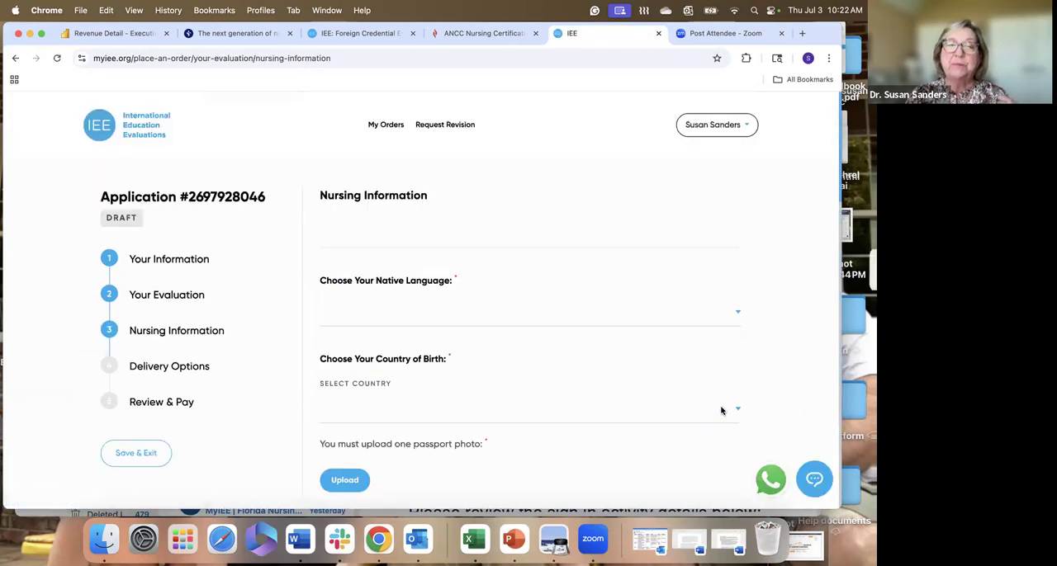
left_click(373, 314)
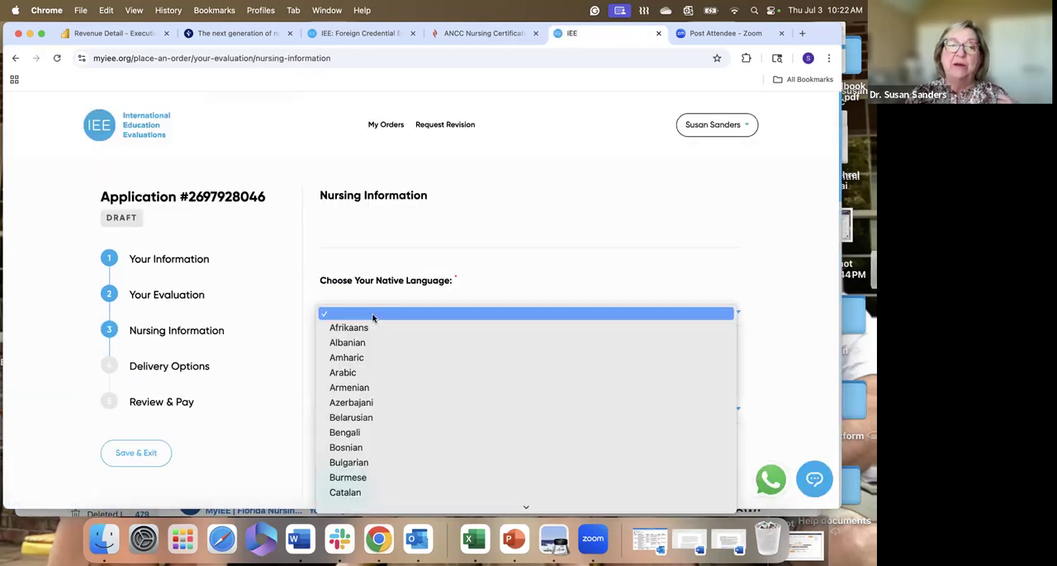
scroll(396, 455, "down", 3)
left_click(401, 498)
- Set the applicant's country of birth to United Kingdom
scroll(413, 344, "down", 1)
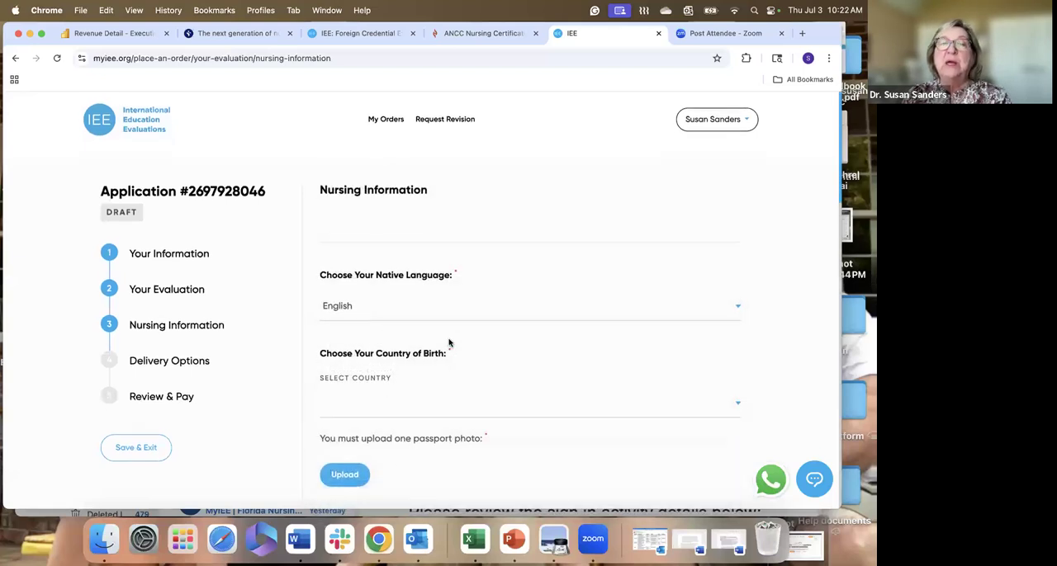
scroll(449, 343, "down", 3)
left_click(388, 338)
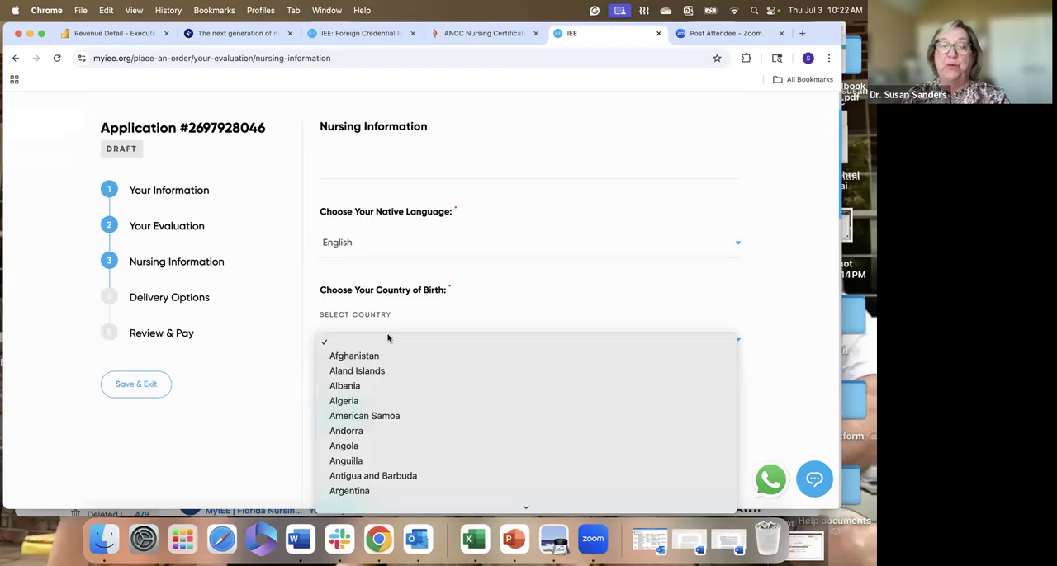
key("u")
scroll(388, 347, "down", 4)
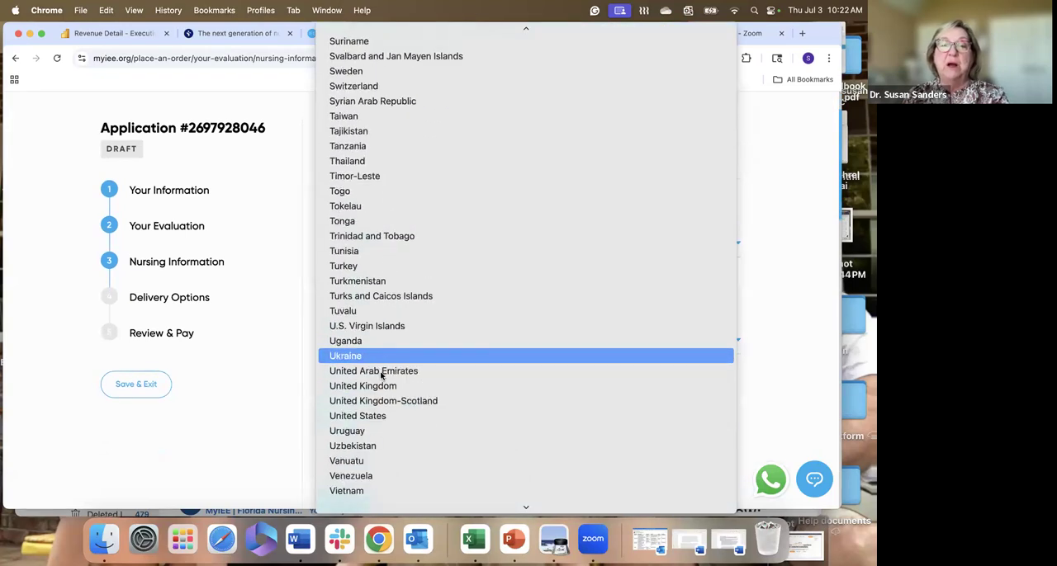
scroll(382, 373, "up", 1)
left_click(383, 403)
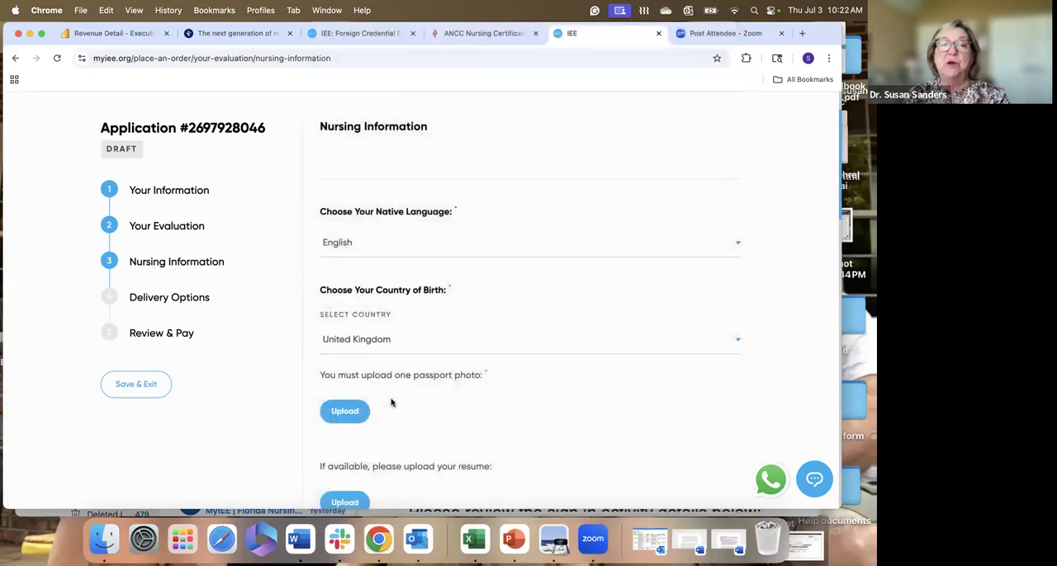
- Upload the applicant's portrait JPG from the recent files as the required passport photo
scroll(510, 405, "down", 1)
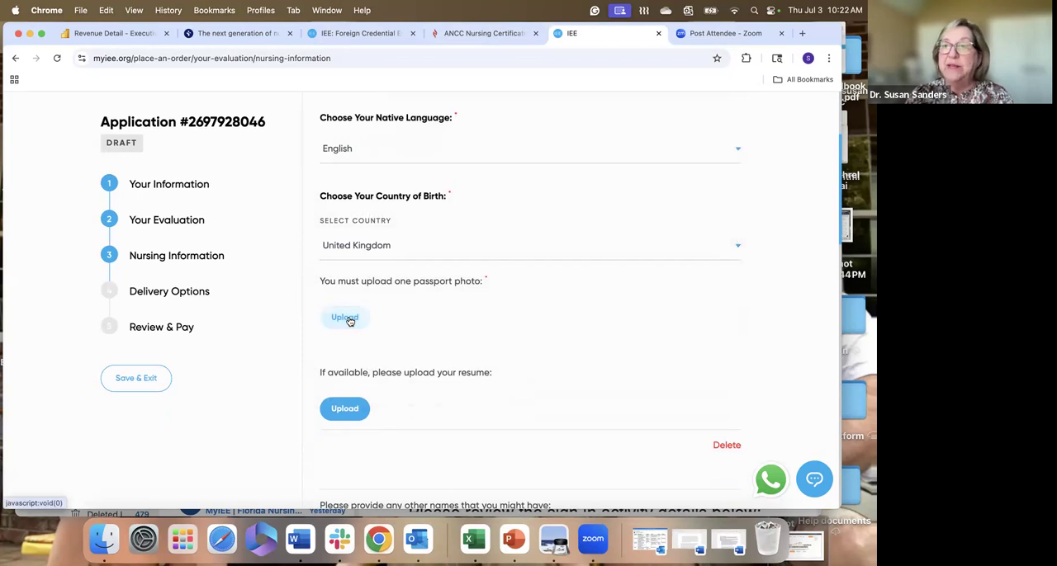
scroll(350, 322, "up", 1)
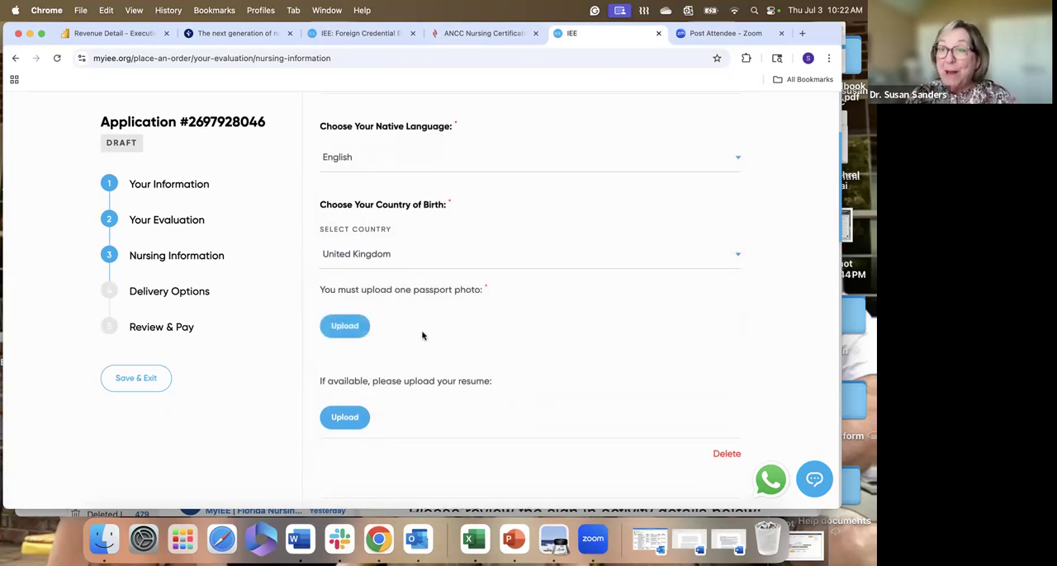
left_click(353, 327)
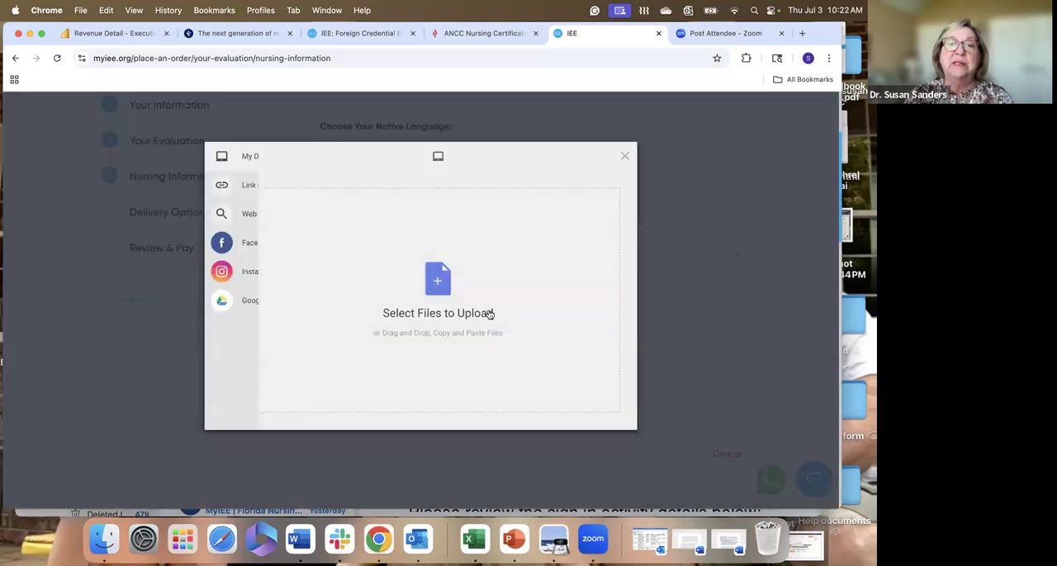
left_click(435, 282)
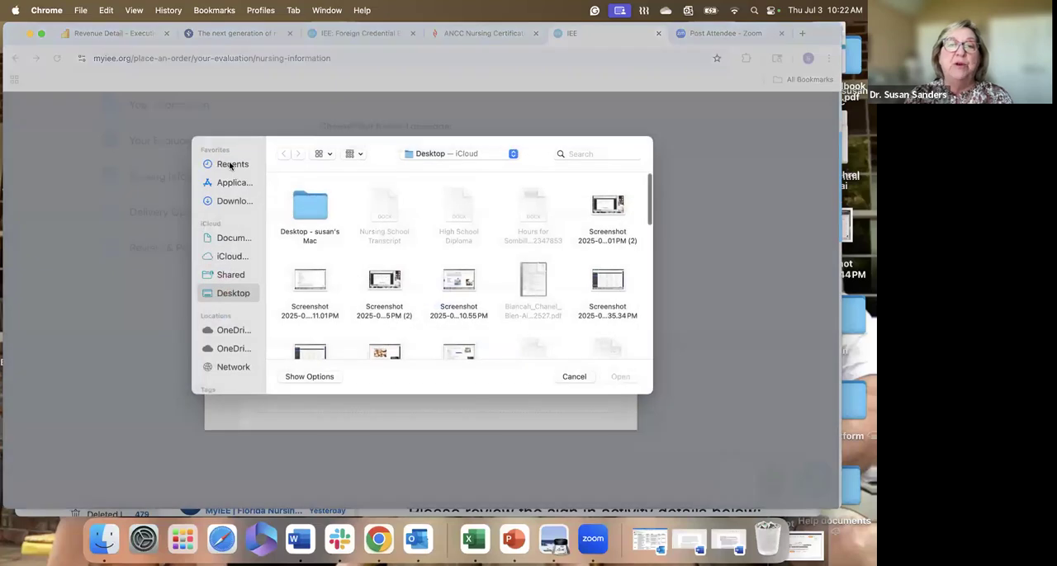
left_click(233, 164)
left_click(301, 223)
double_click(302, 223)
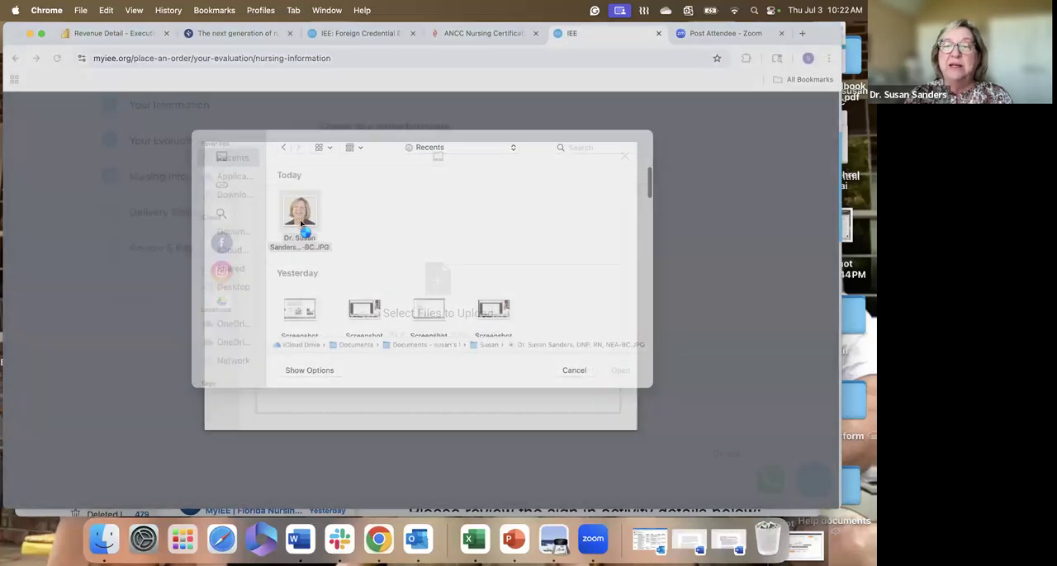
left_click(603, 421)
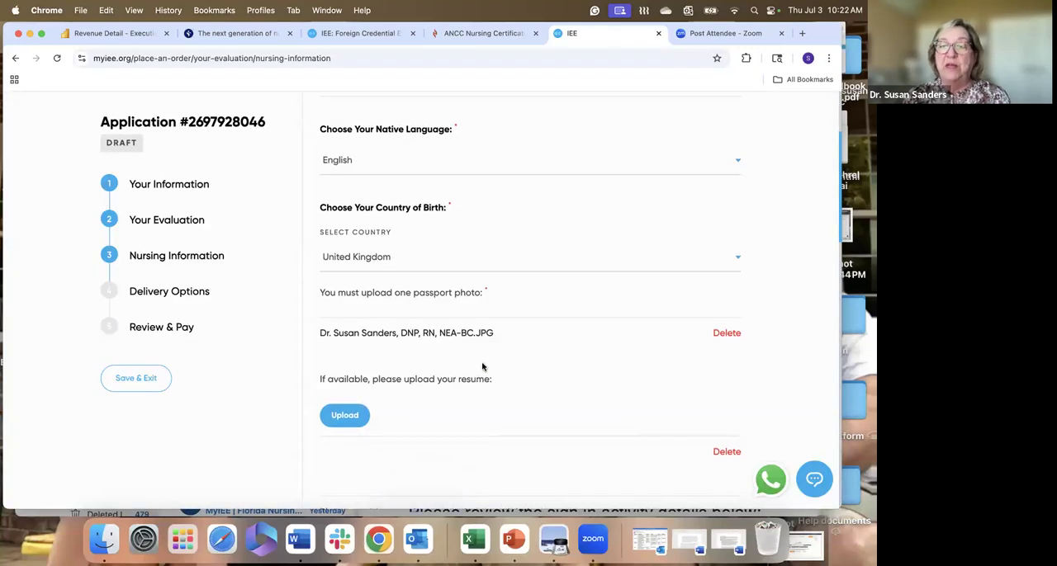
- Skip the optional resume and other names, and answer Yes to ever having been a licensed nurse
scroll(487, 368, "down", 2)
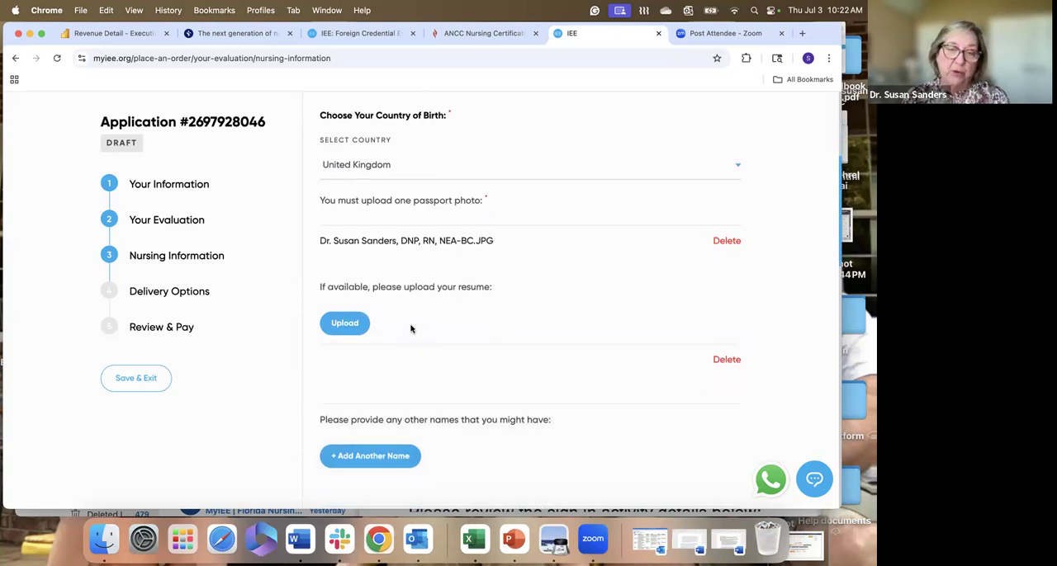
left_click(345, 323)
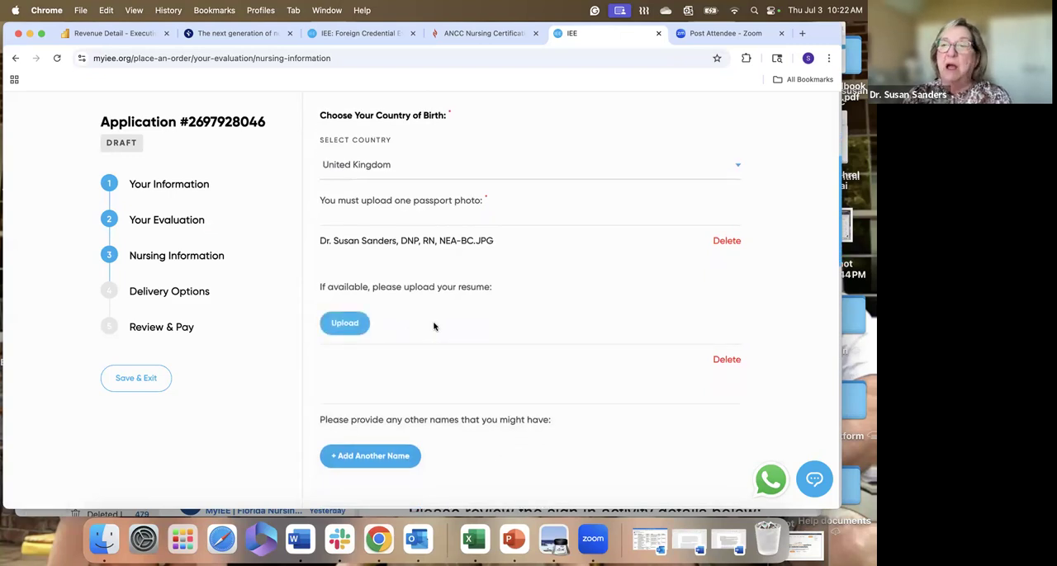
scroll(433, 327, "down", 2)
scroll(434, 327, "down", 2)
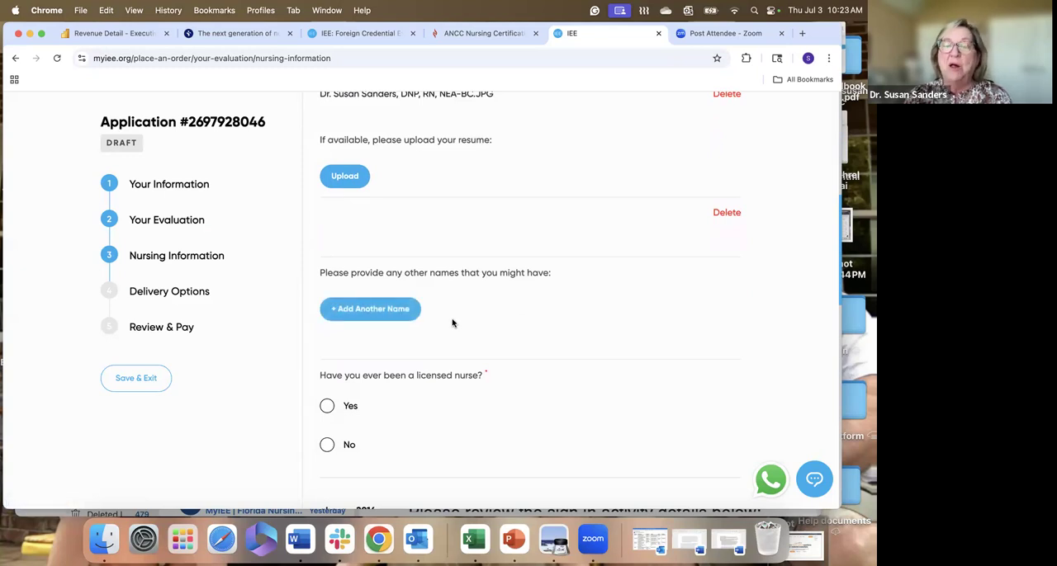
scroll(459, 322, "down", 5)
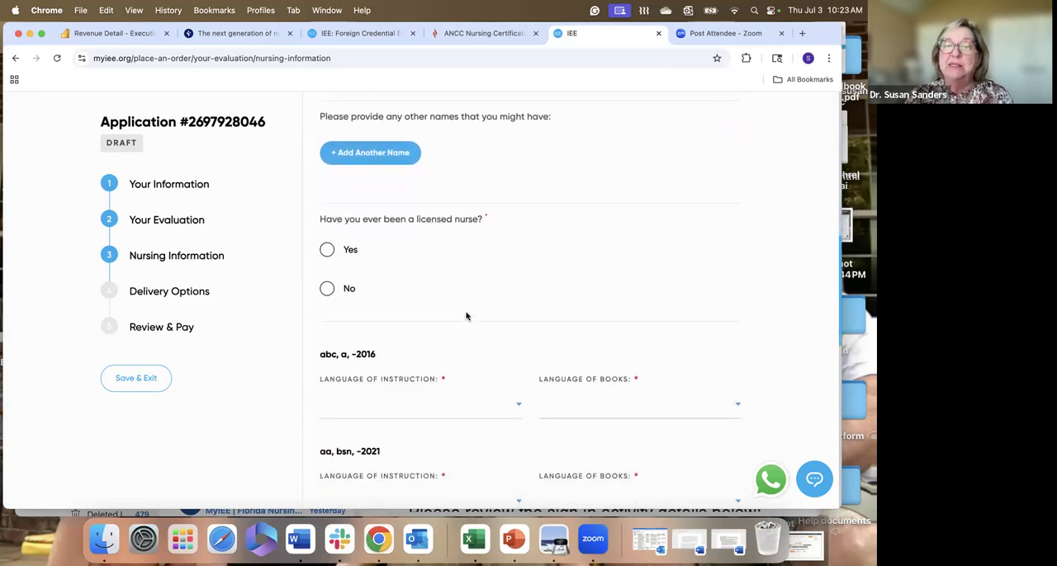
left_click(328, 250)
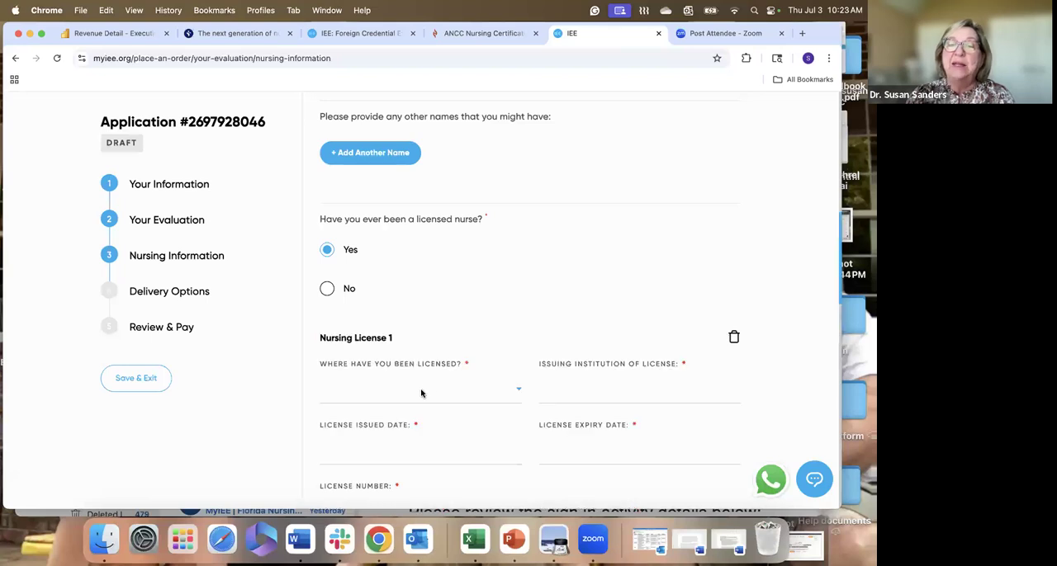
- For Nursing License 1, set the country of licensure to United Kingdom and the issuing institution to NMC
left_click(399, 399)
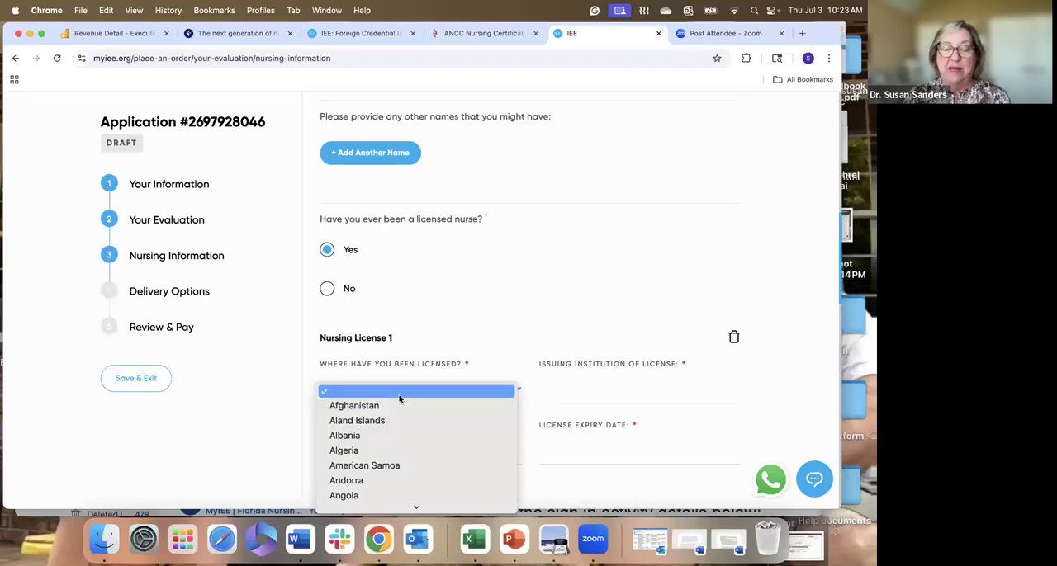
key("u")
scroll(400, 400, "down", 5)
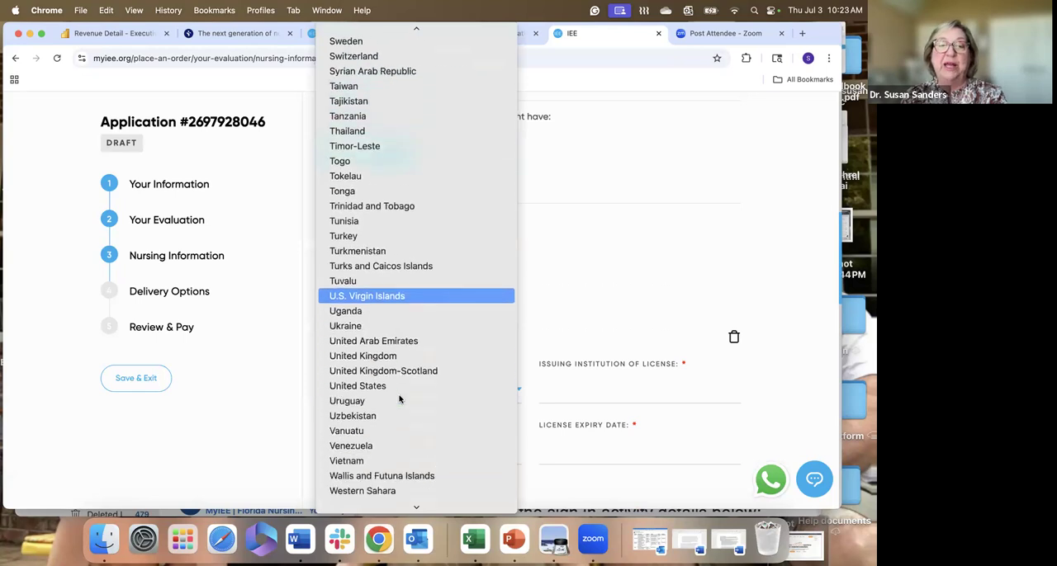
left_click(412, 325)
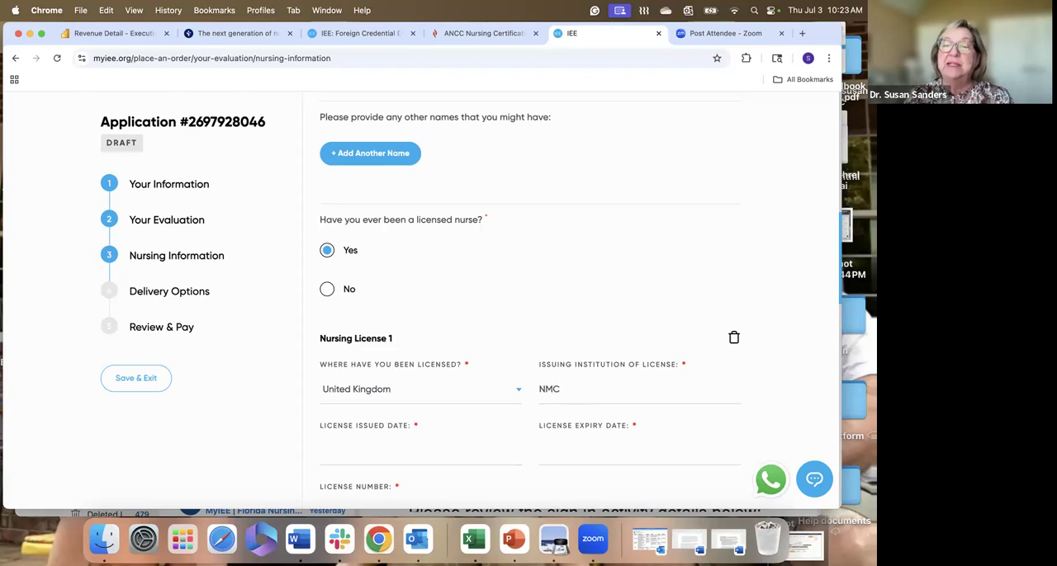
- Set the nursing license's issued date to 03/01/2025 and its expiry date to 07/31/2025
scroll(465, 429, "down", 2)
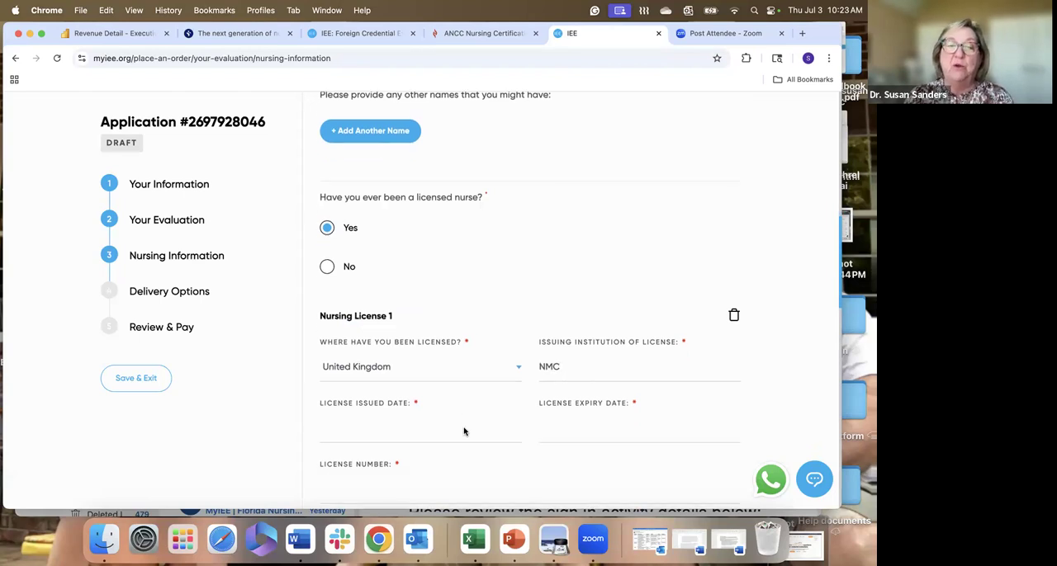
left_click(404, 361)
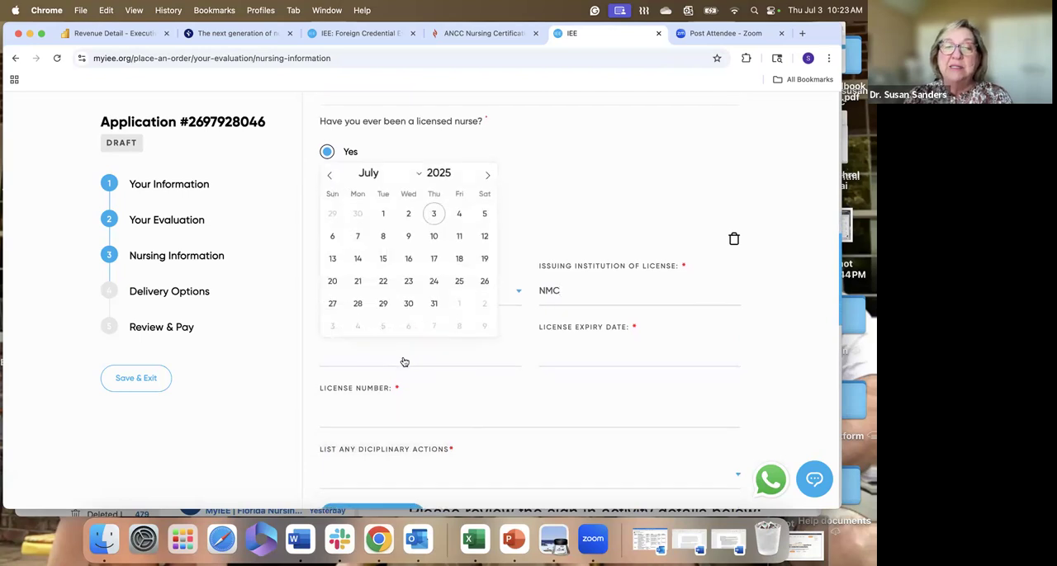
left_click(419, 176)
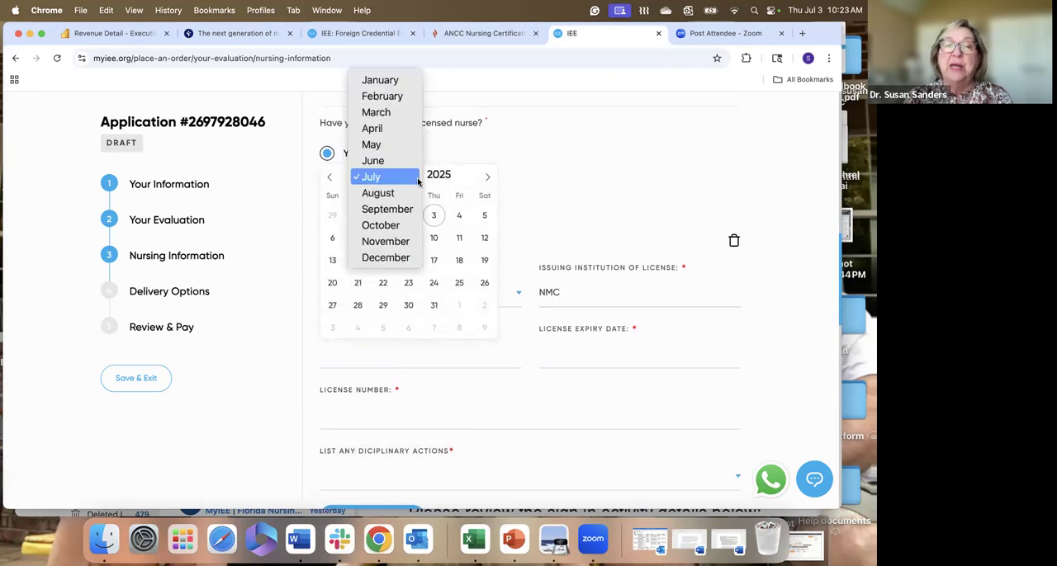
left_click(407, 112)
left_click(484, 215)
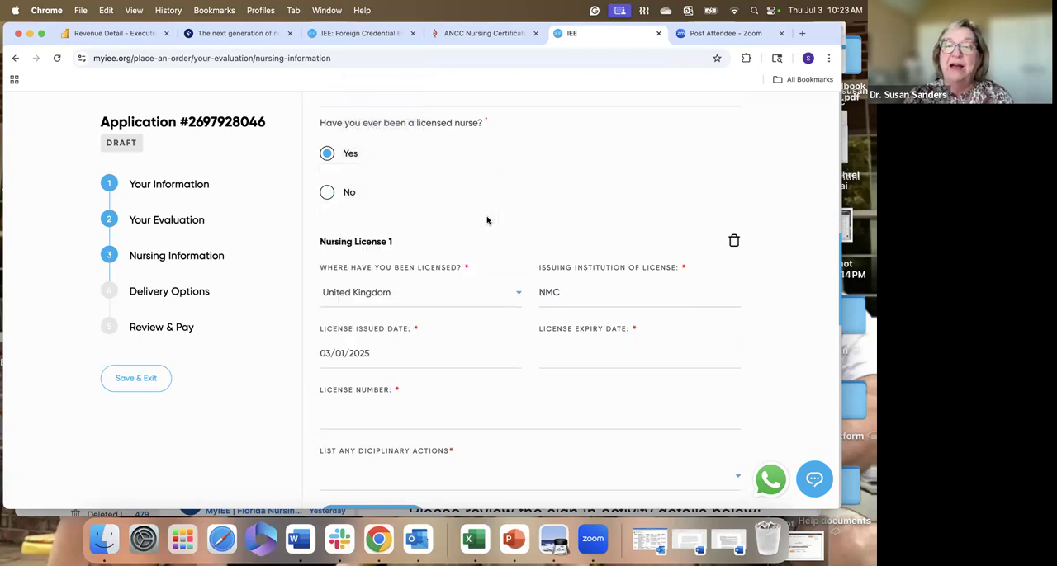
left_click(560, 361)
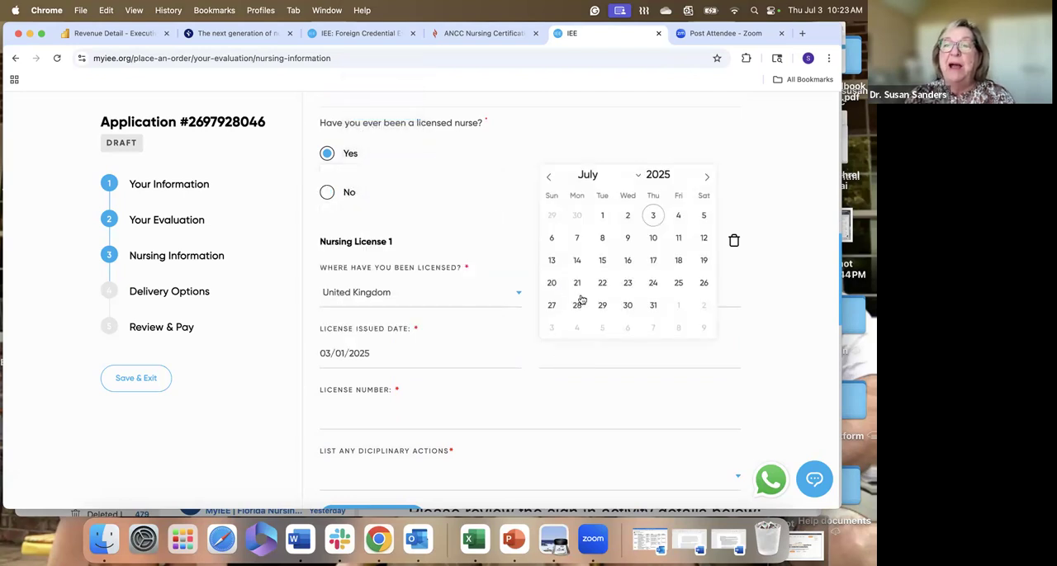
left_click(653, 307)
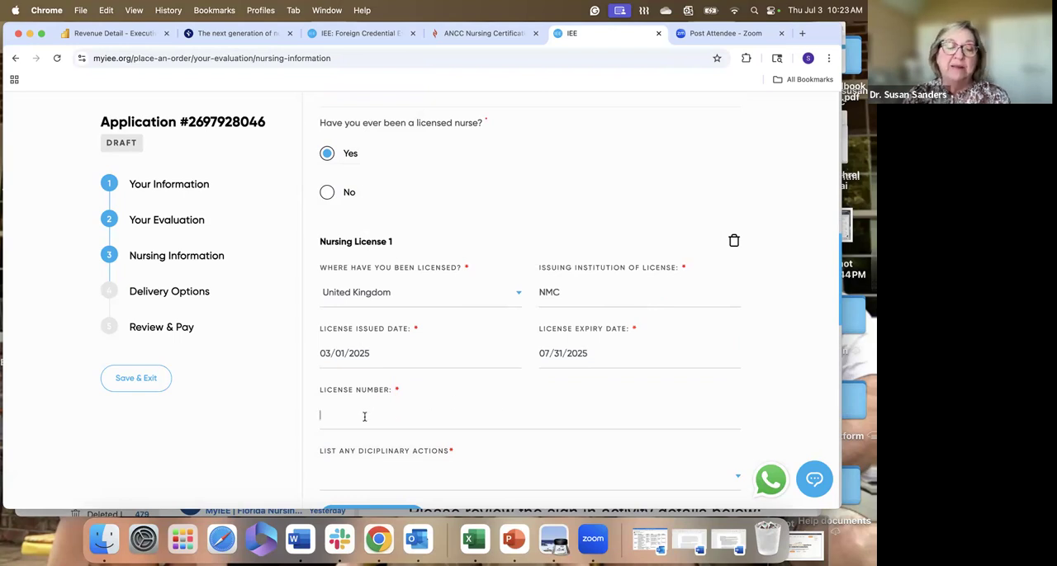
- Enter the license number for Nursing License 1 and set its disciplinary actions to N/A
type("123")
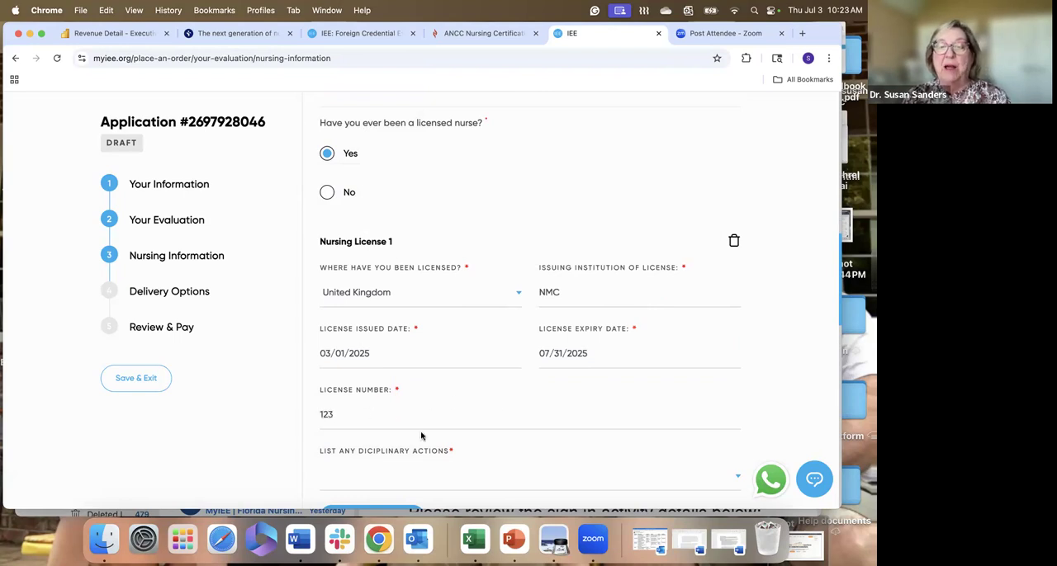
scroll(422, 436, "down", 2)
left_click(353, 411)
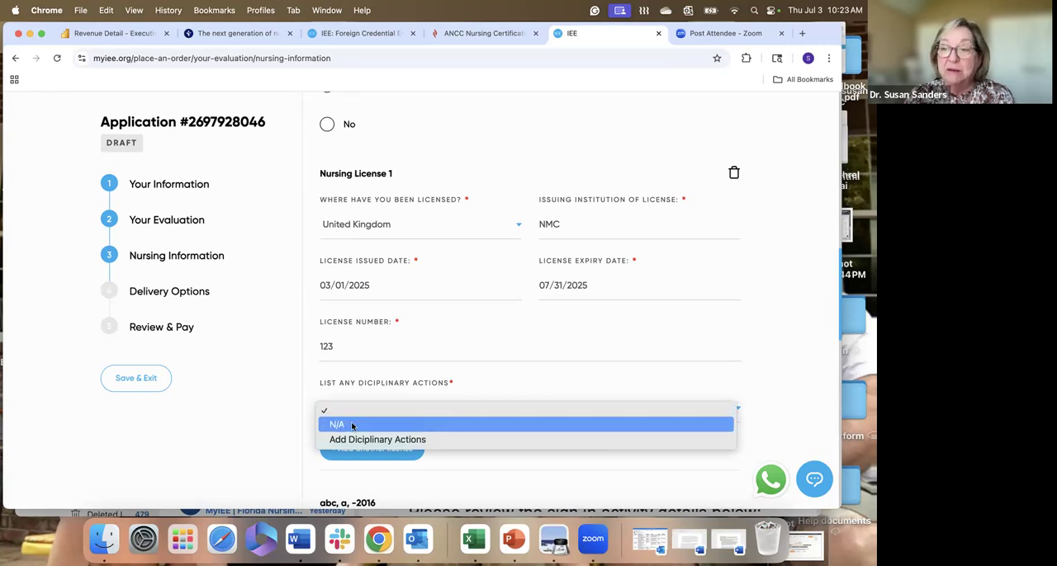
left_click(352, 426)
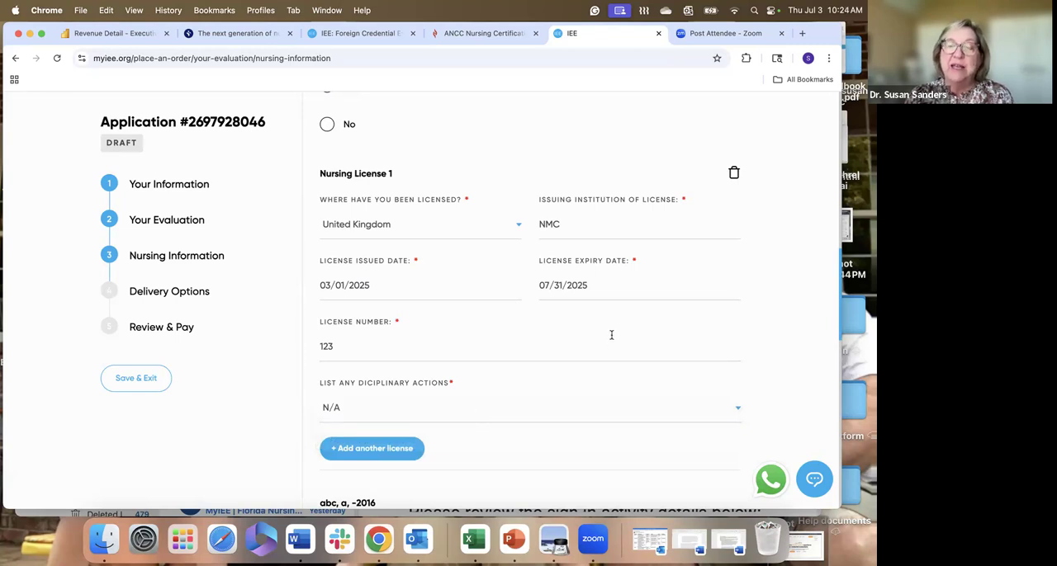
- For the 2016 abc education entry, set both the language of instruction and the language of books to English
scroll(473, 448, "down", 3)
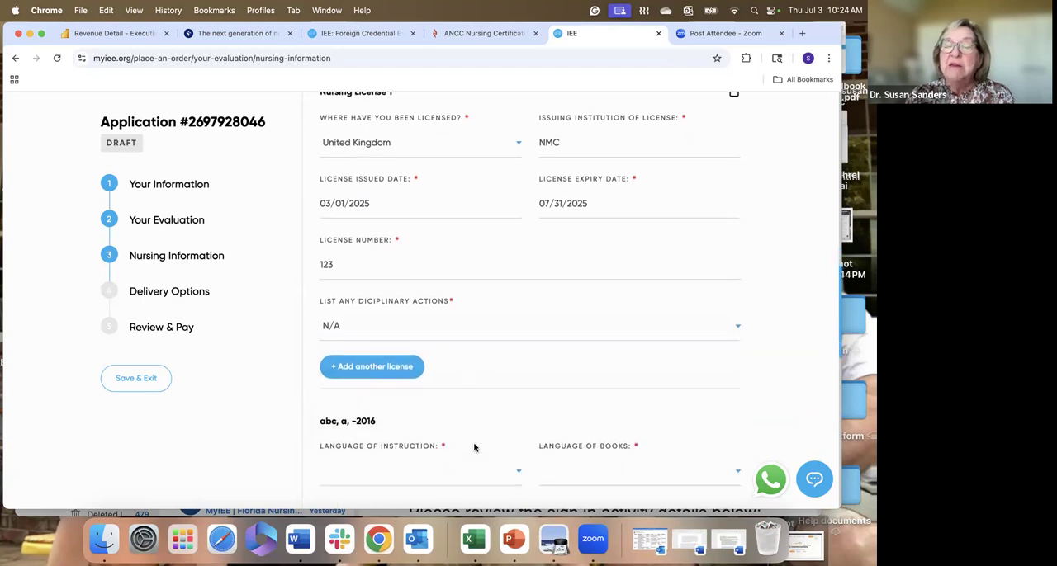
scroll(428, 397, "up", 2)
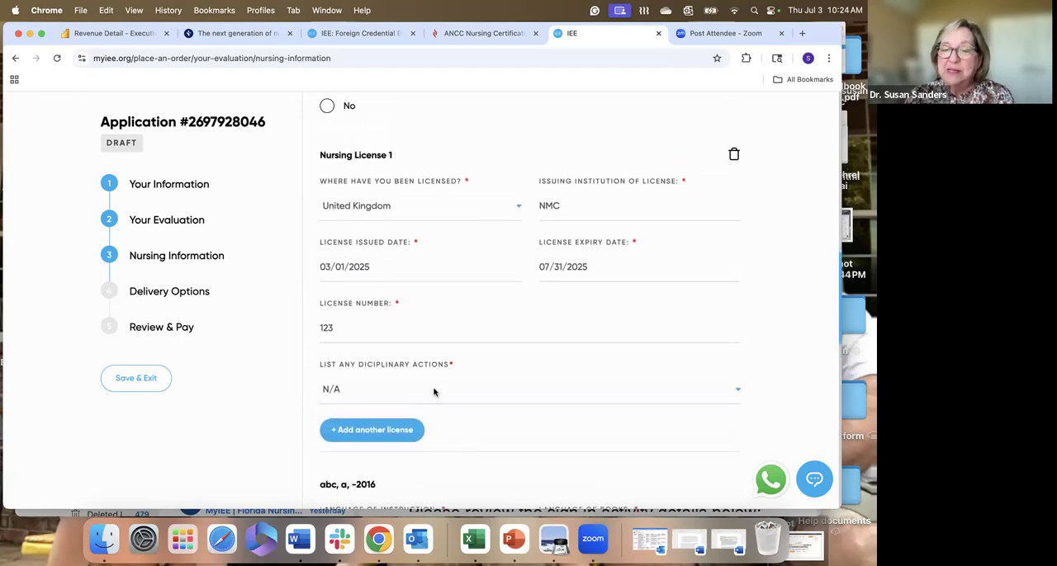
scroll(440, 410, "down", 5)
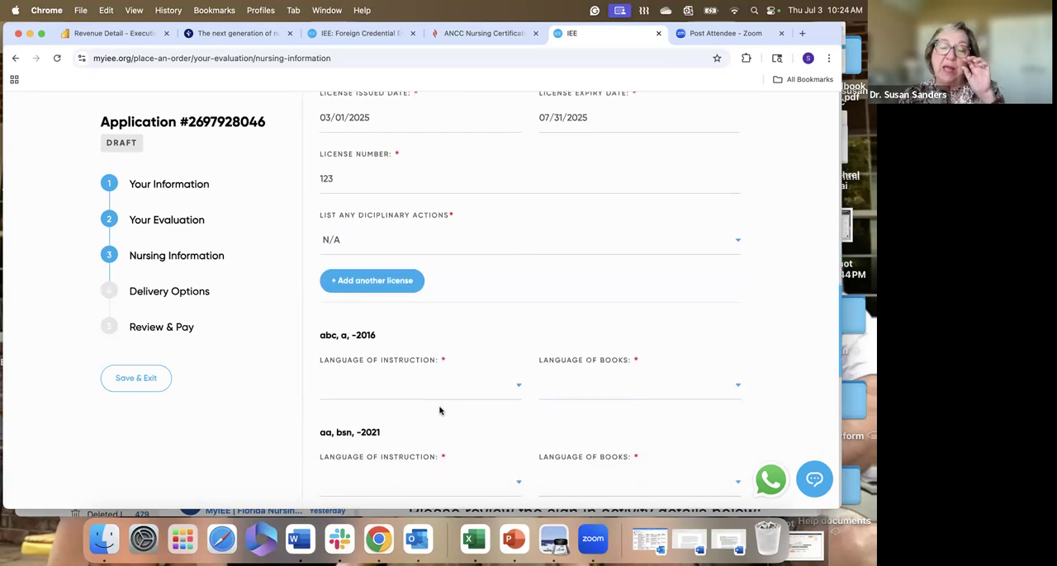
scroll(439, 411, "down", 1)
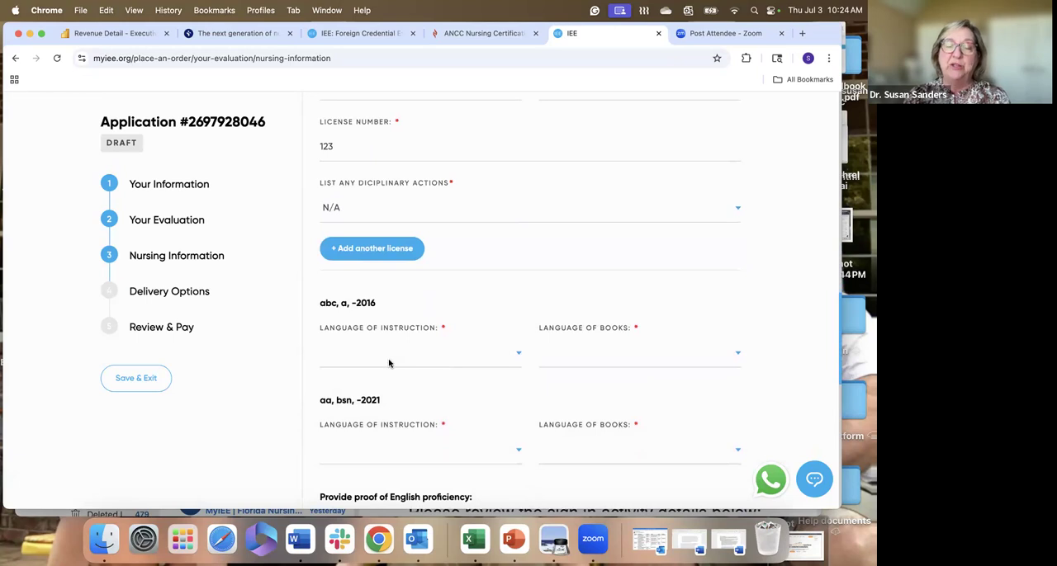
scroll(389, 364, "down", 1)
left_click(359, 354)
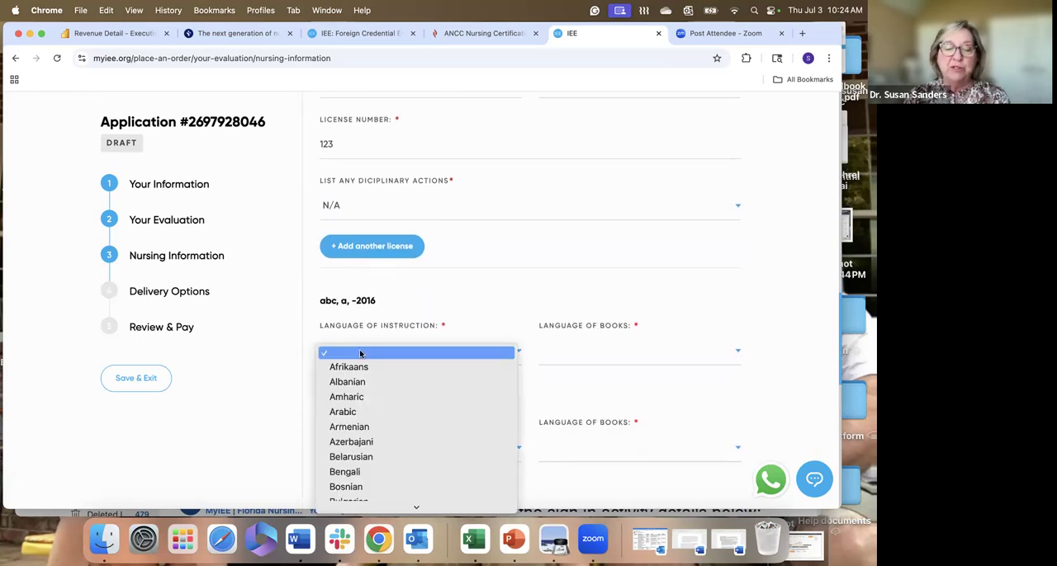
key("e")
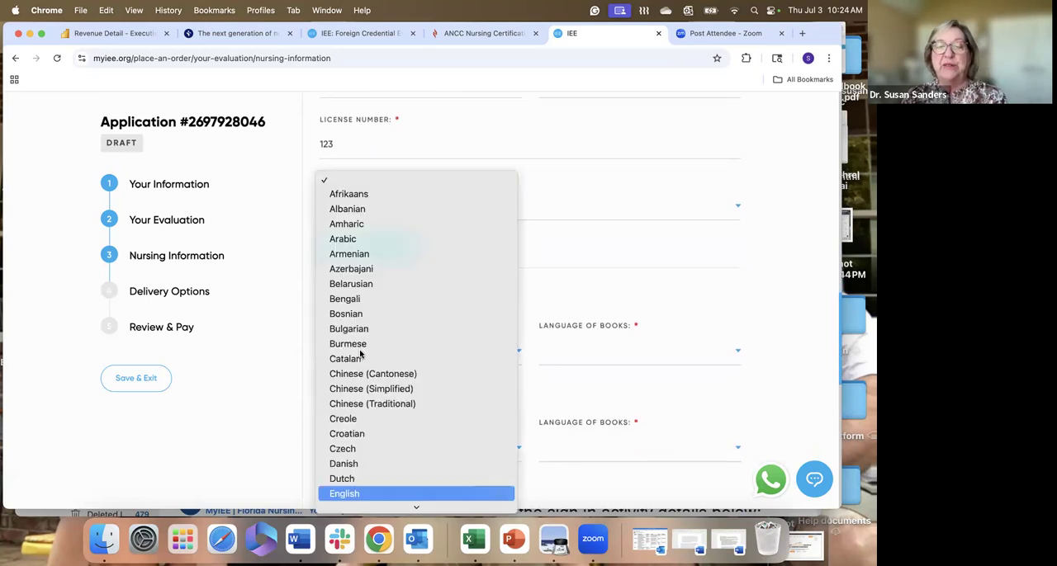
left_click(420, 498)
left_click(588, 360)
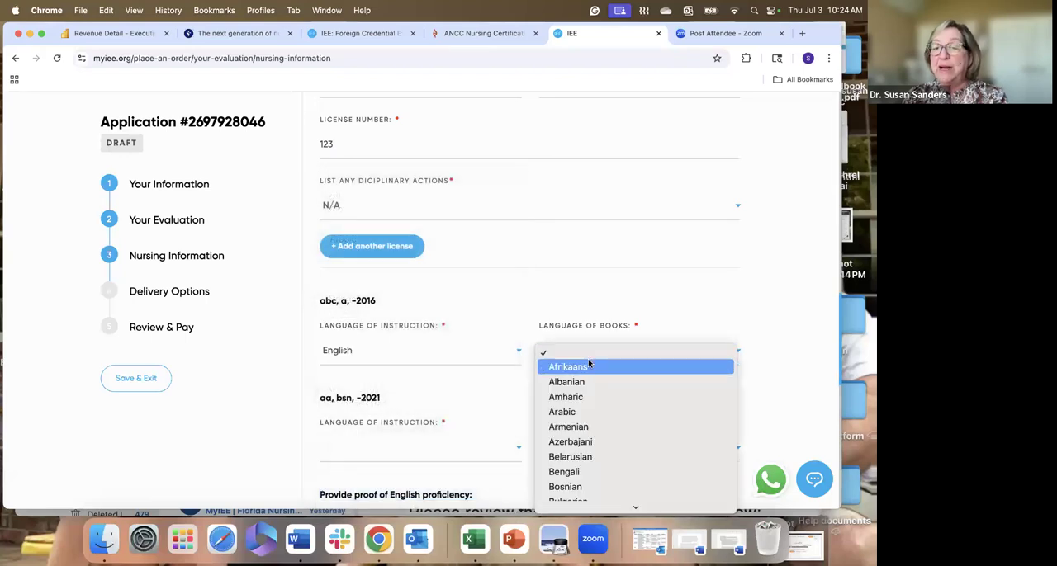
left_click(577, 494)
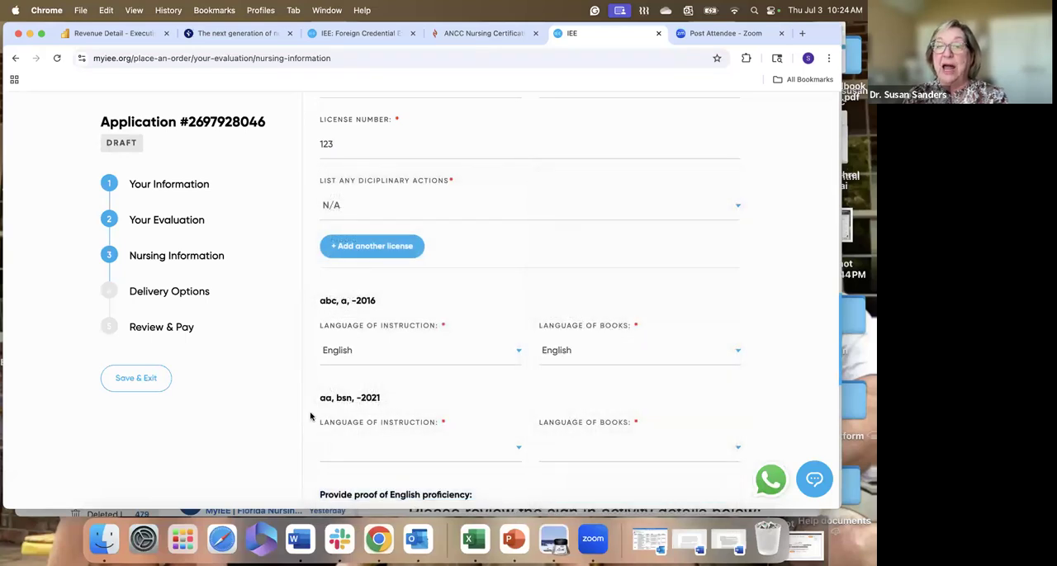
- For the 2021 bsn education entry, set both the language of instruction and the language of books to English
left_click(329, 454)
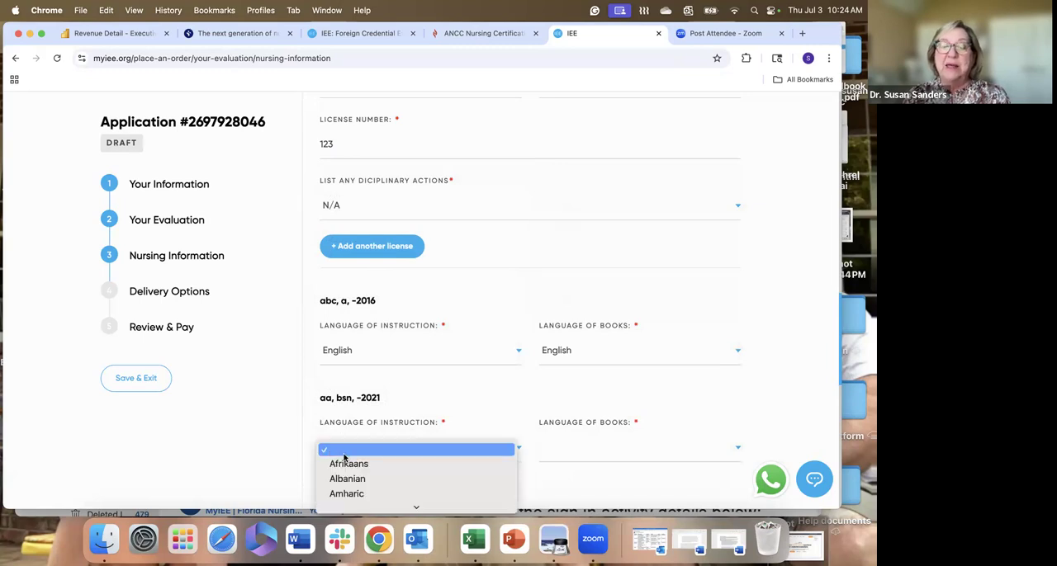
key("e")
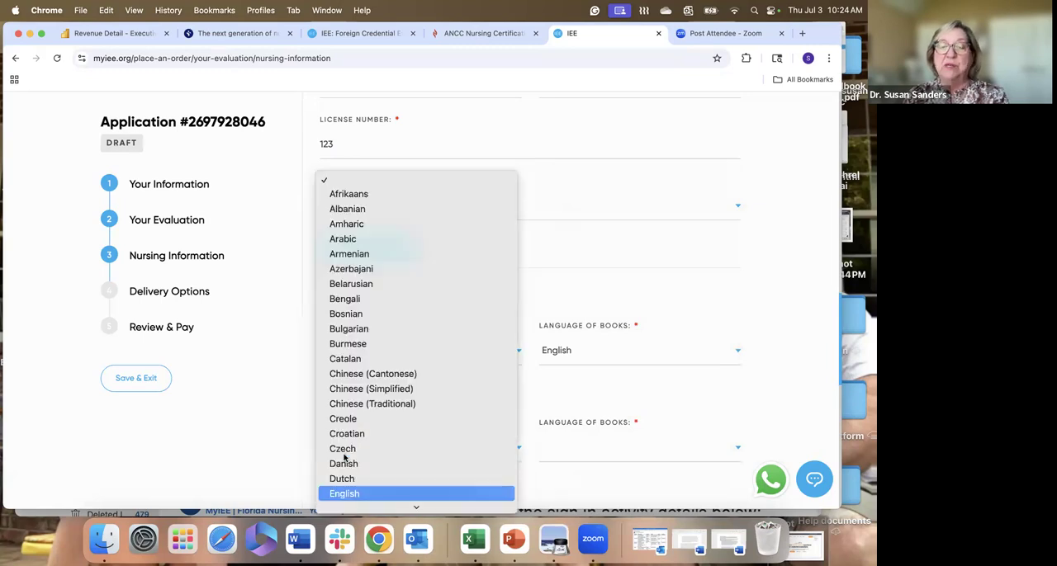
left_click(372, 495)
left_click(555, 451)
key("e")
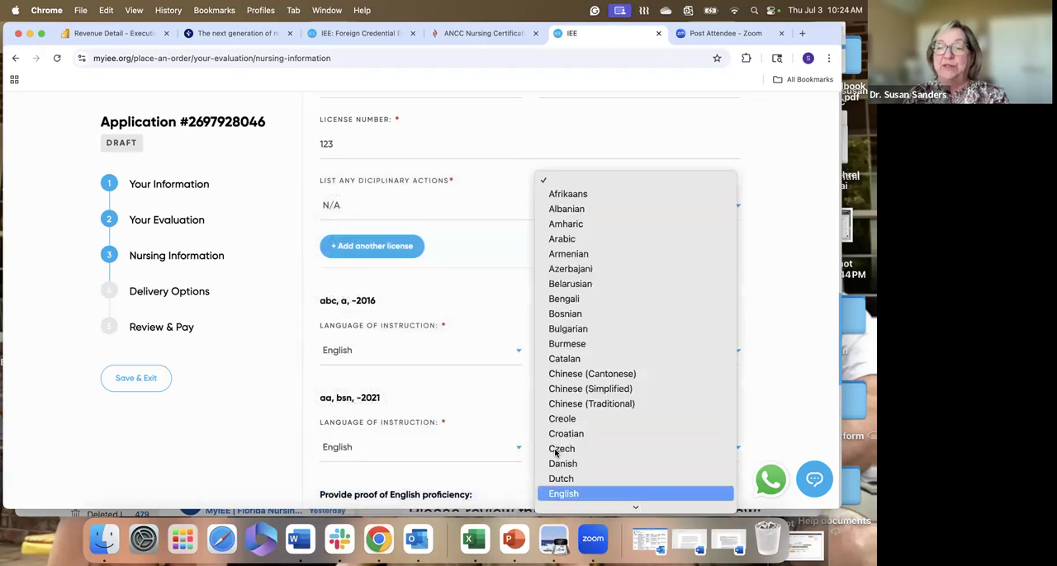
left_click(568, 496)
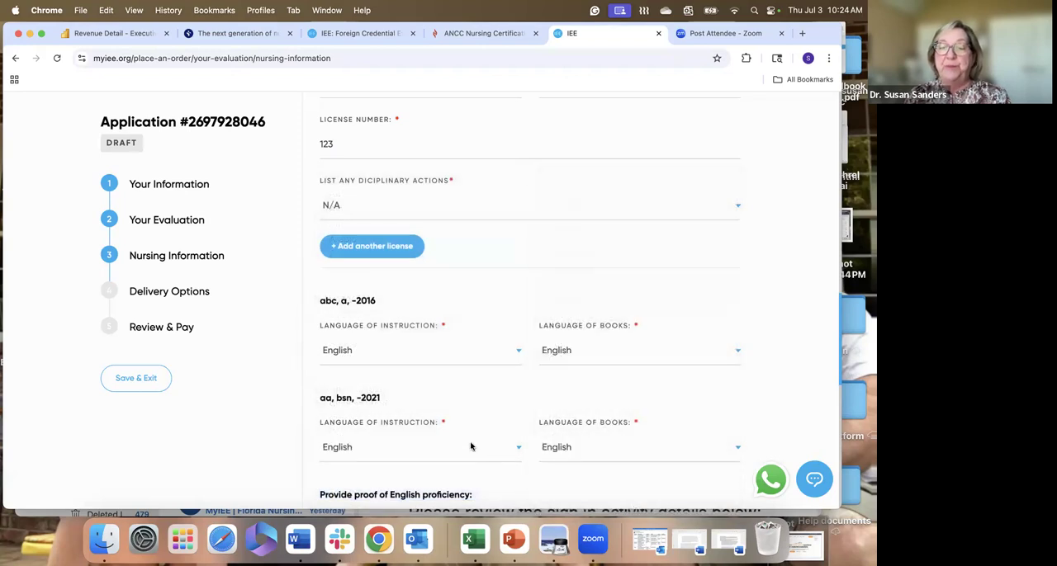
- Set the English proficiency exam to Not Applicable, with an exam score of 0 and an exam date of 07/01/2025
scroll(471, 446, "down", 3)
scroll(471, 446, "down", 3)
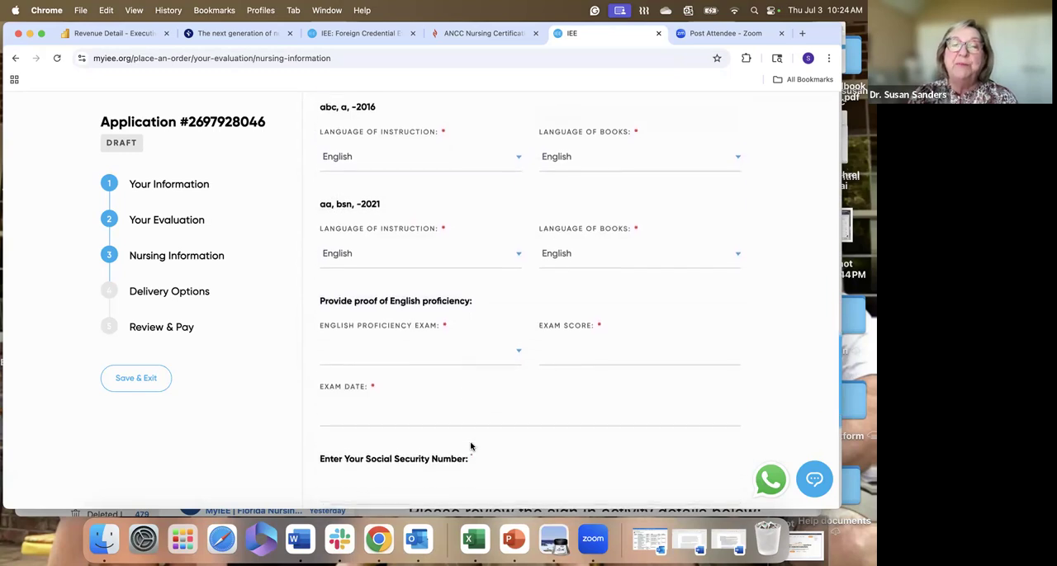
scroll(495, 402, "down", 1)
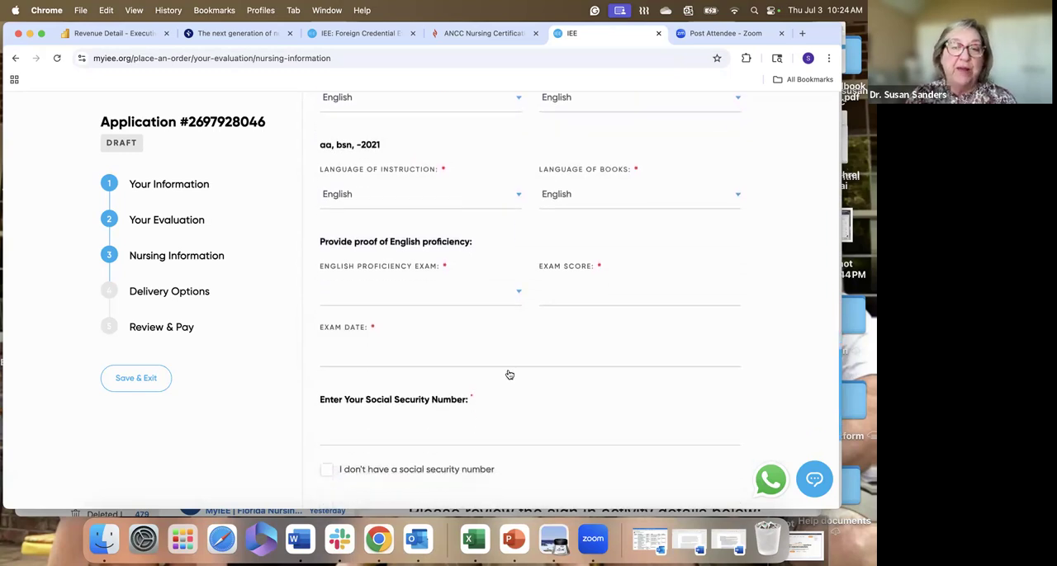
left_click(411, 302)
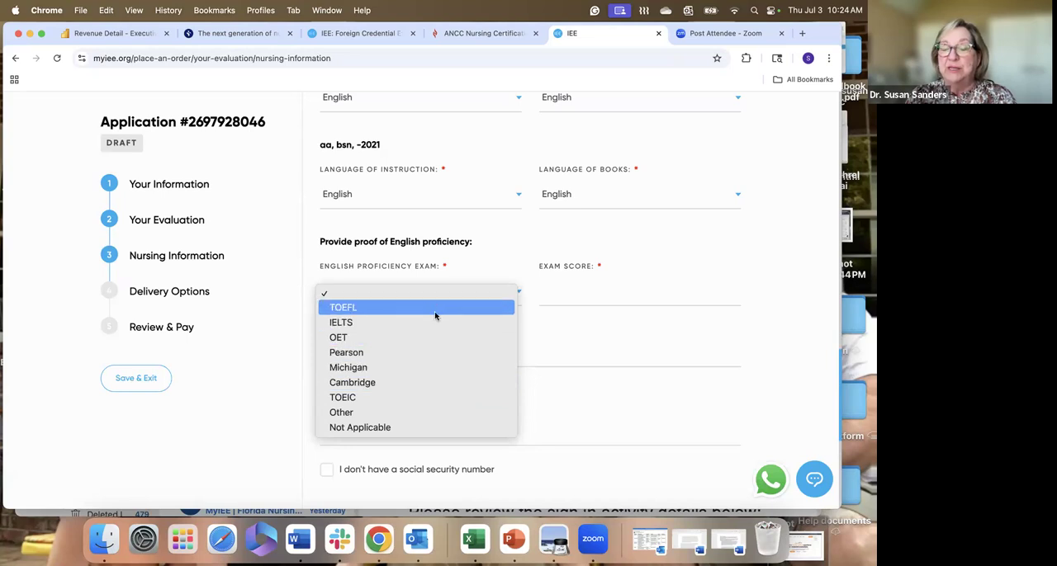
left_click(430, 428)
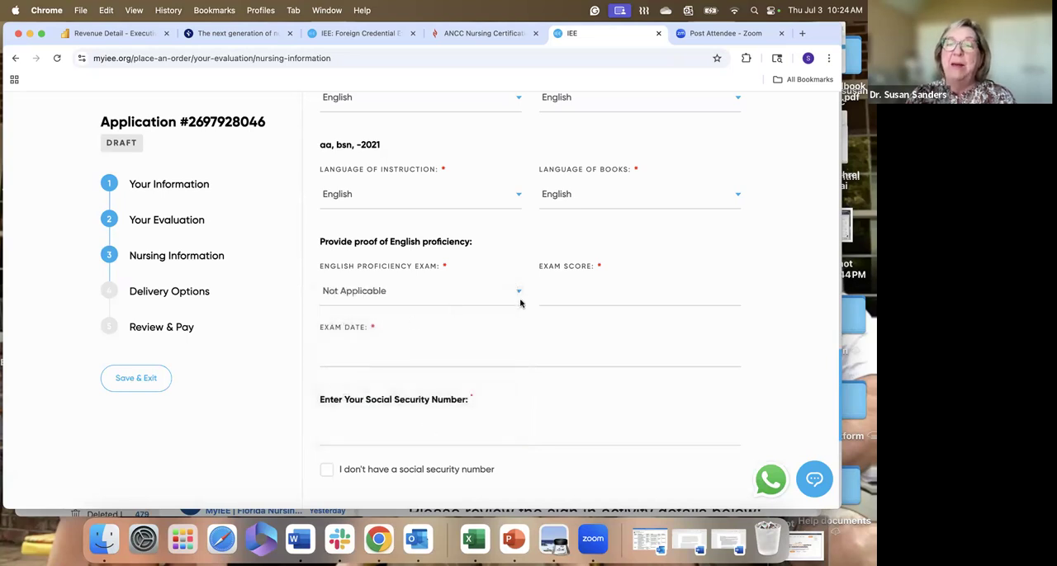
left_click(570, 299)
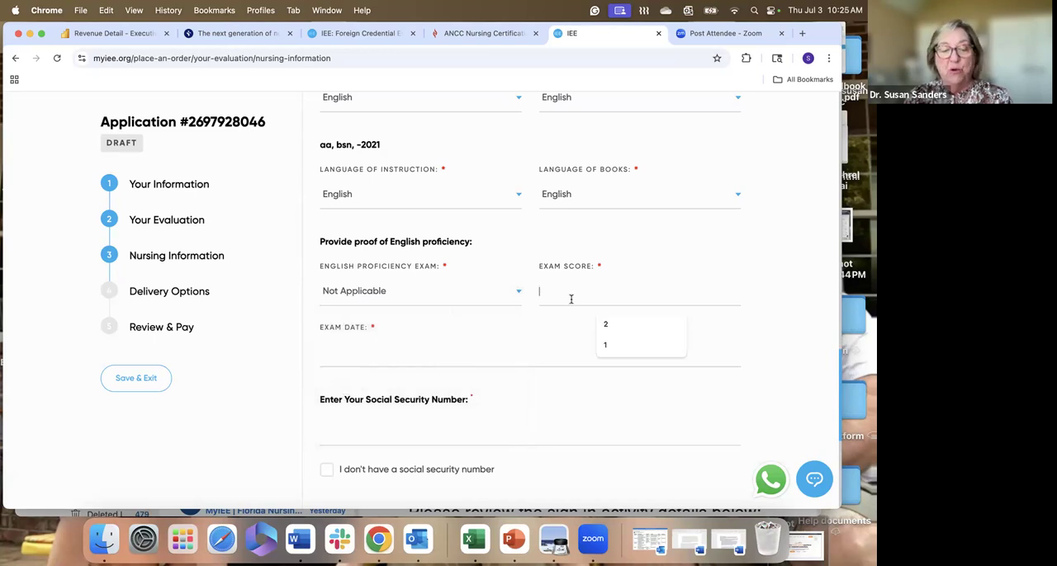
type("0")
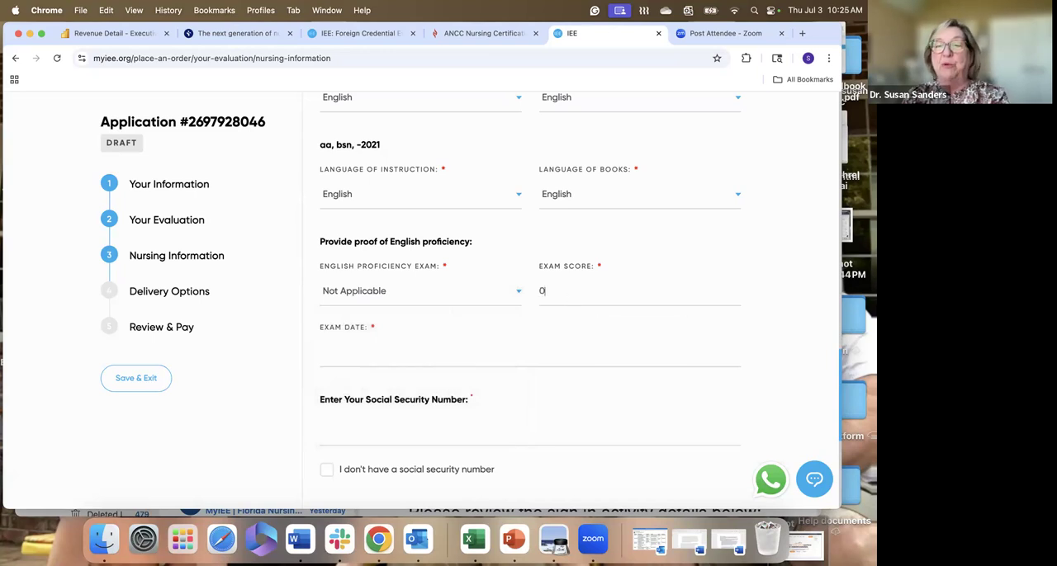
left_click(342, 363)
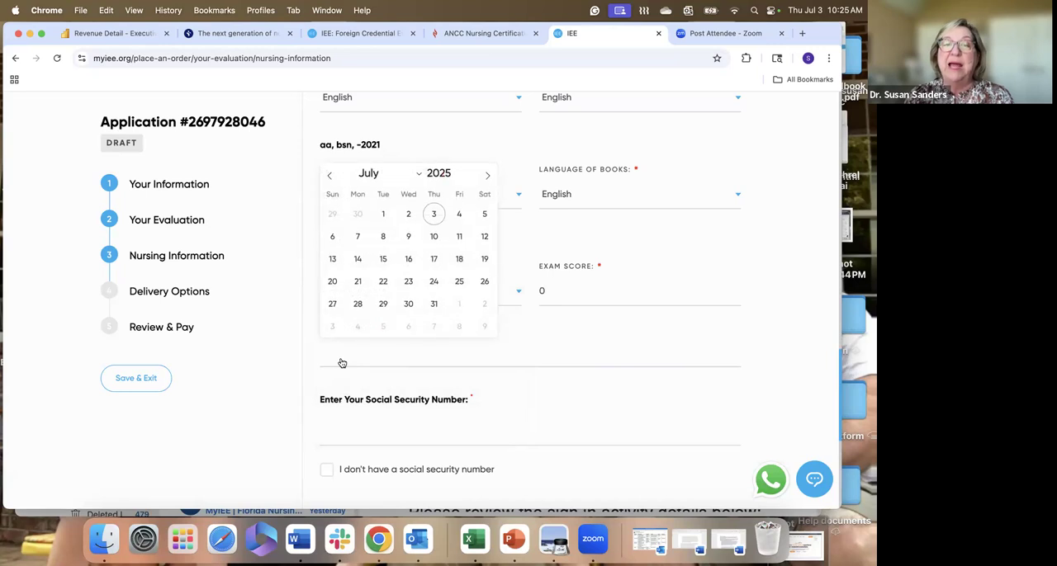
left_click(389, 218)
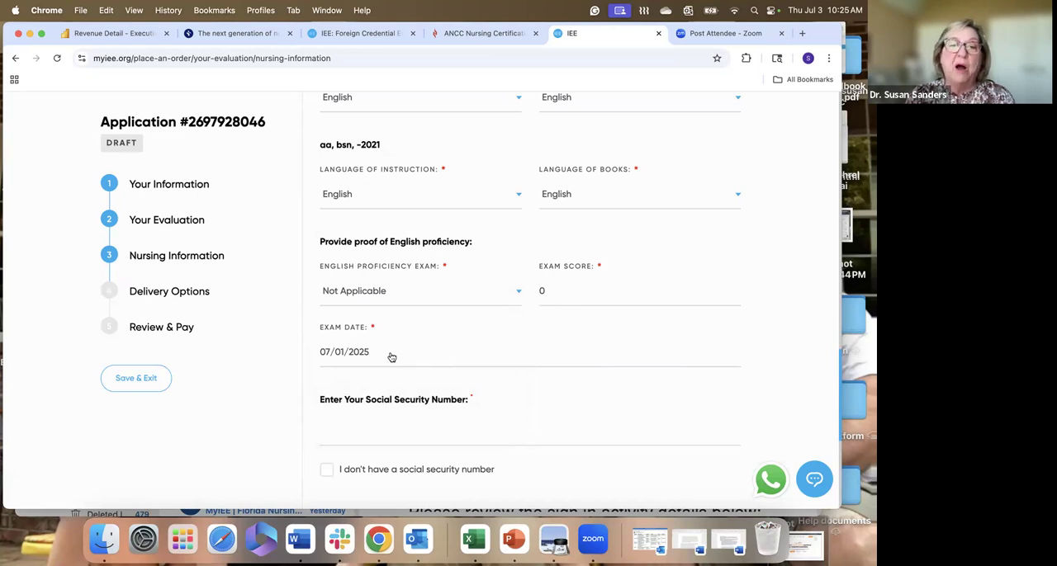
- Declare that the applicant has no social security number and continue to the Delivery Options
scroll(392, 357, "down", 3)
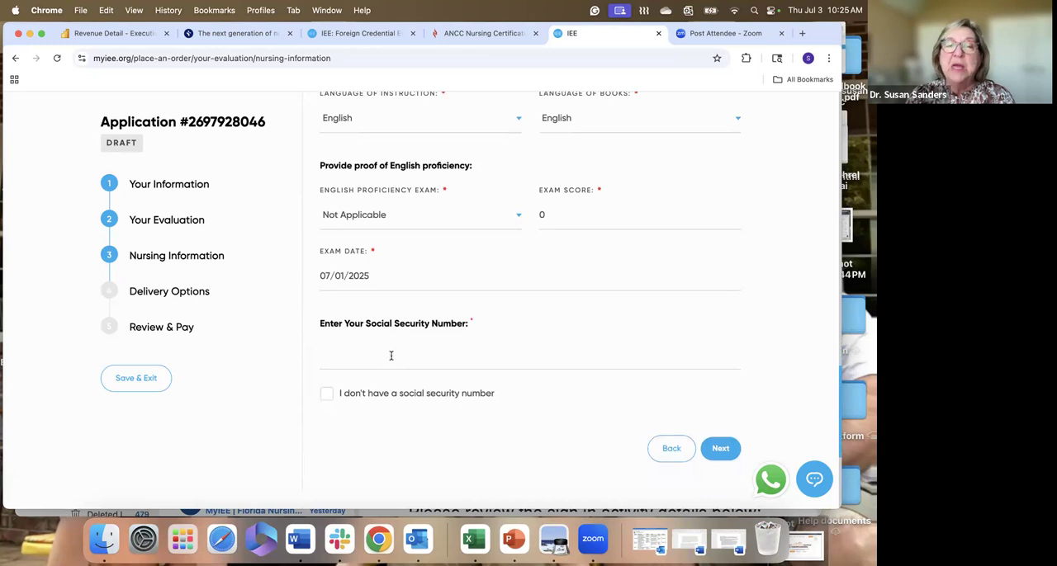
scroll(394, 355, "down", 1)
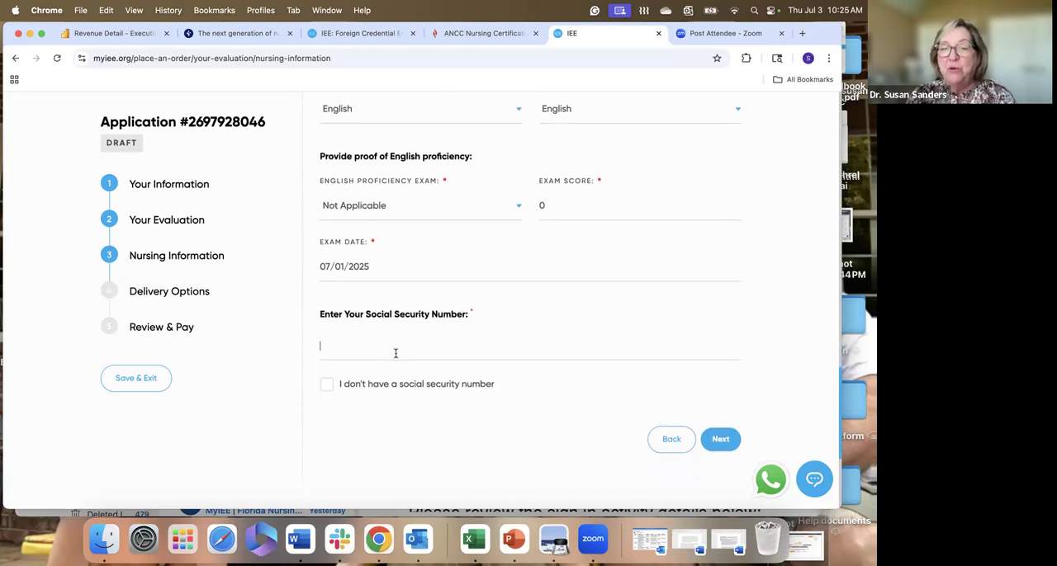
scroll(394, 353, "up", 1)
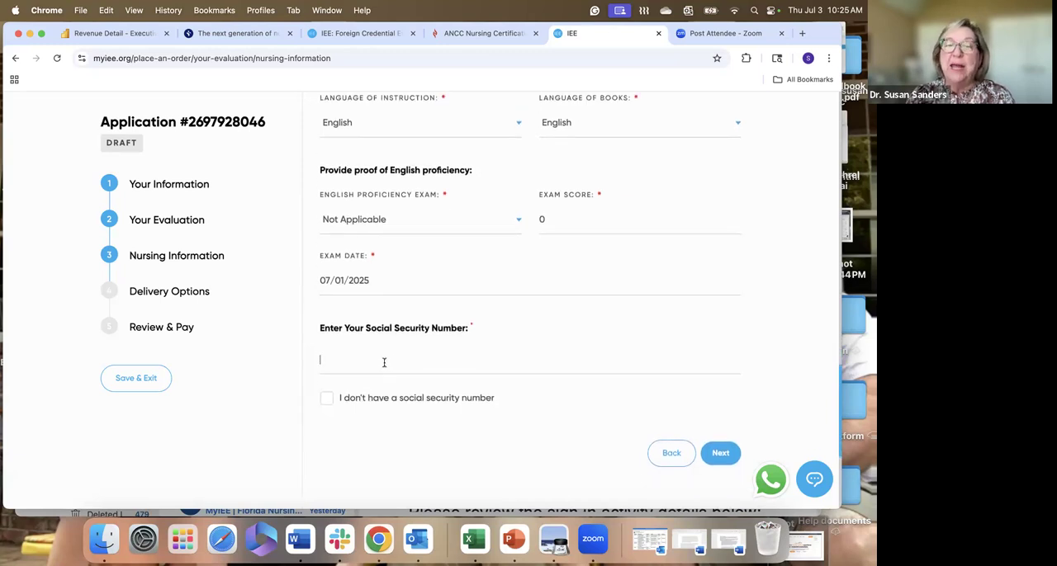
left_click(327, 403)
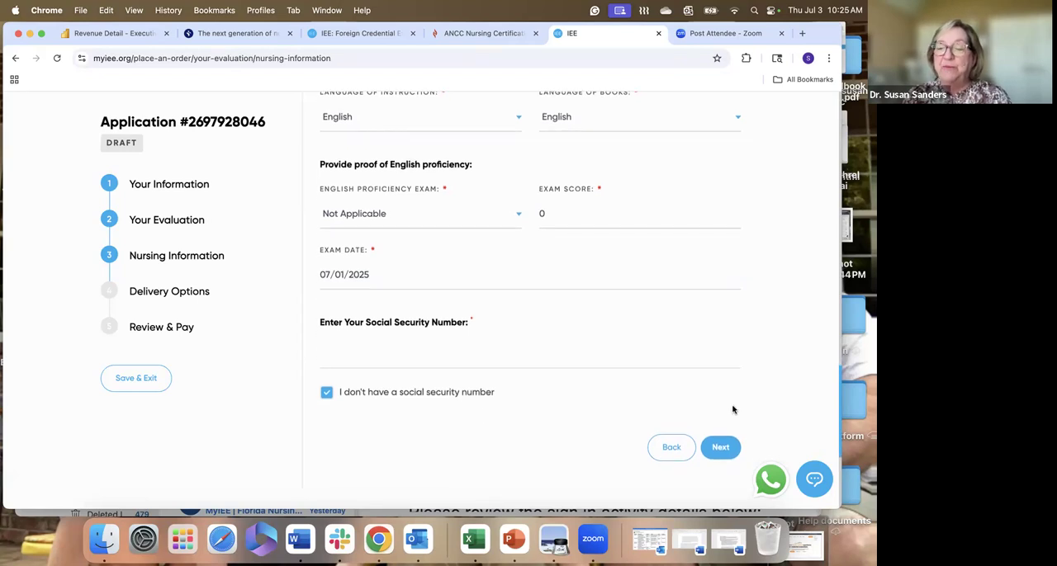
left_click(721, 449)
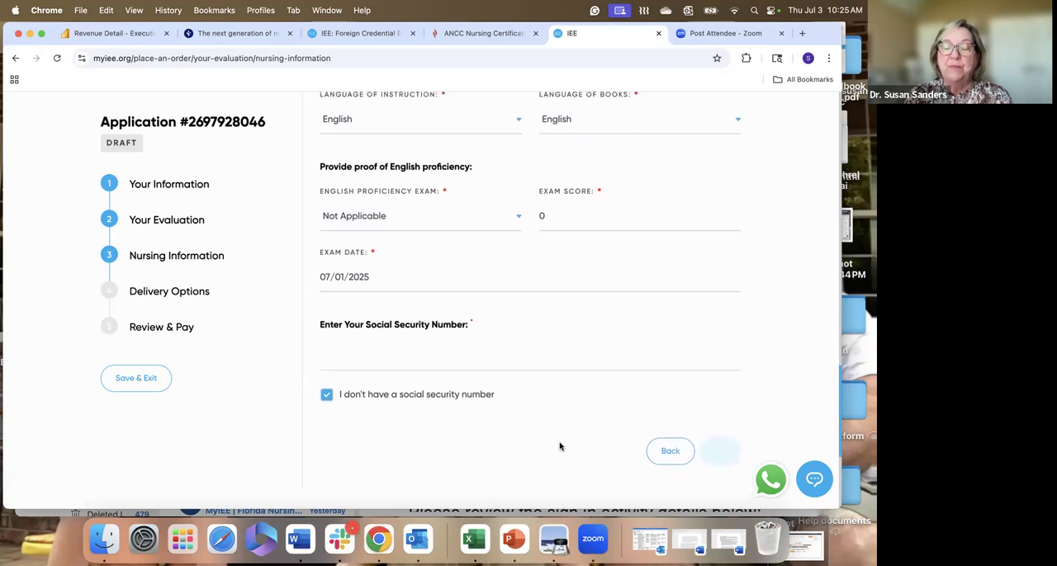
- For Recipient 1, choose Email Delivery as the delivery method and fill in the applicant's e-mail address for the report copy
scroll(559, 446, "down", 2)
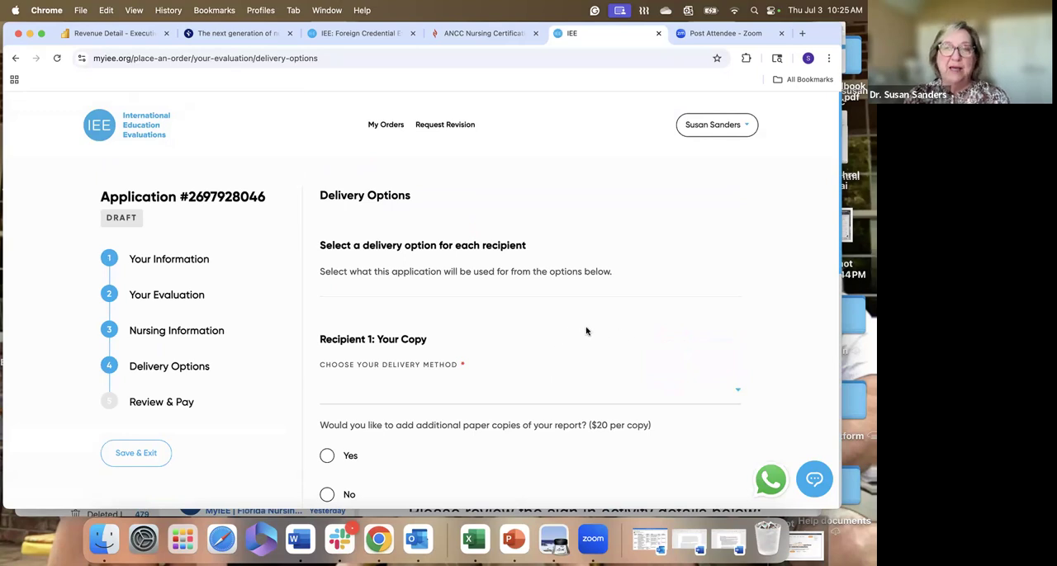
scroll(586, 330, "down", 3)
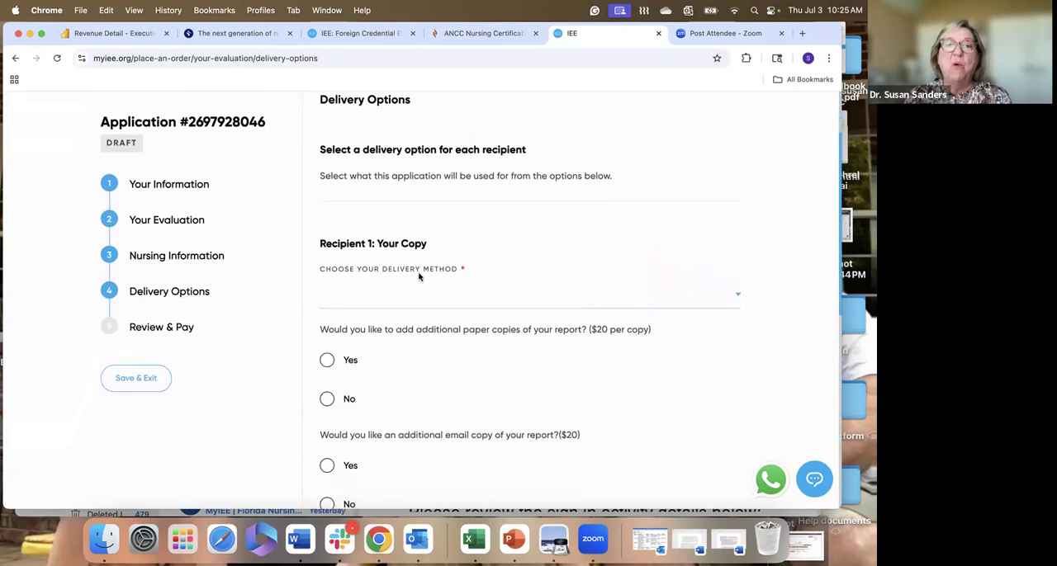
left_click(405, 299)
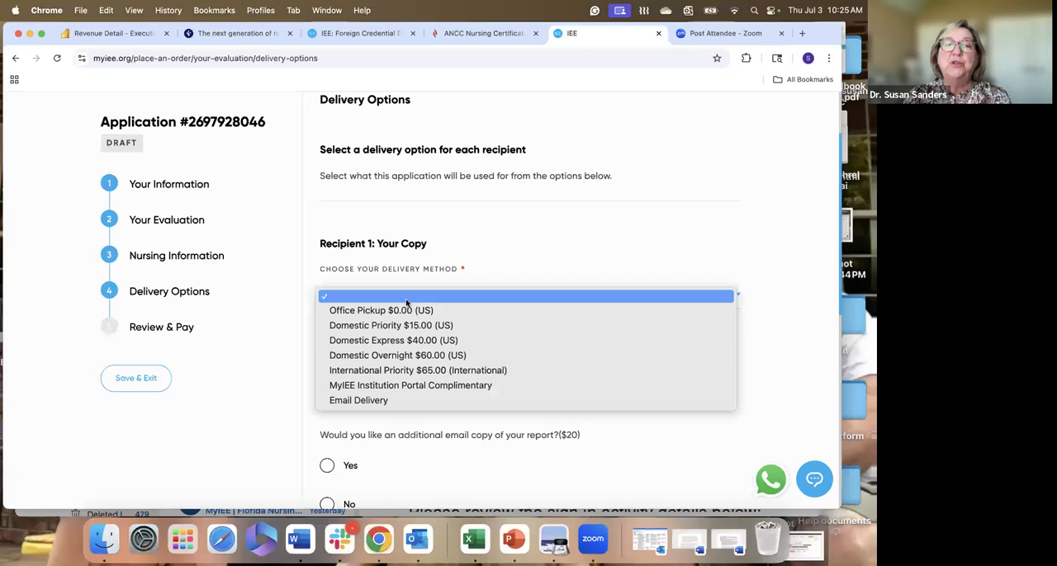
left_click(400, 403)
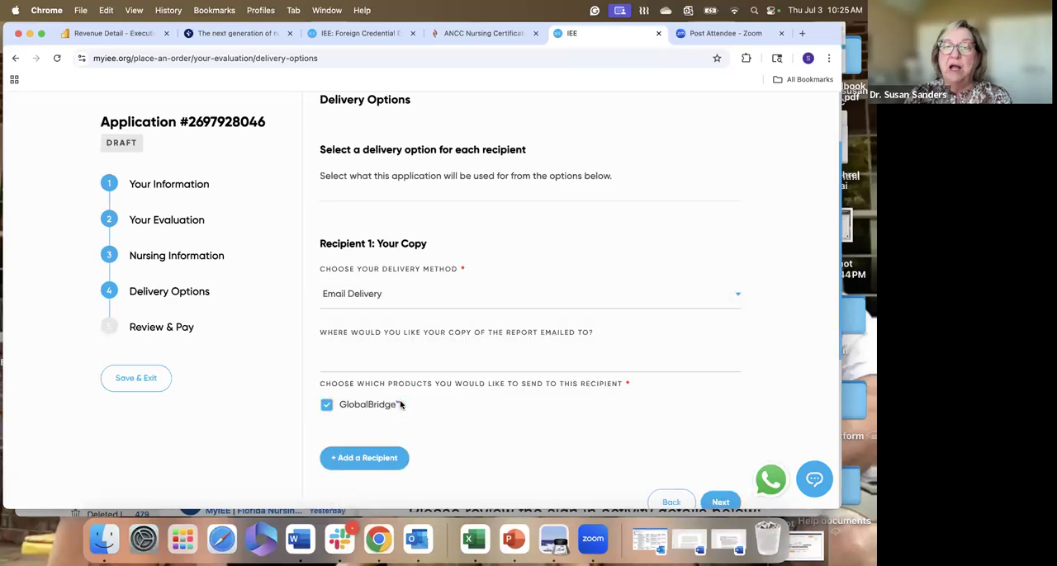
left_click(422, 359)
left_click(426, 393)
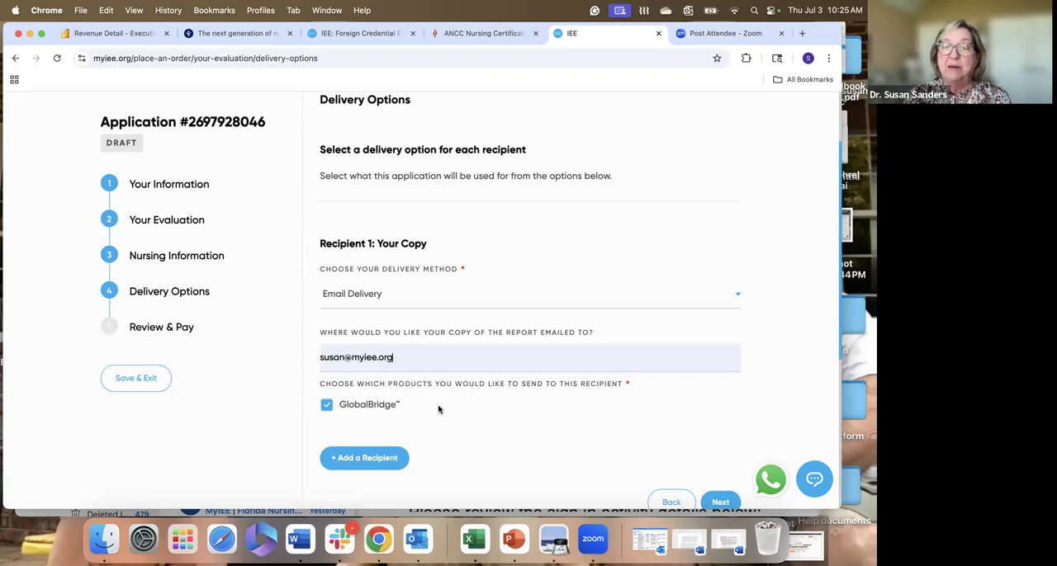
scroll(507, 456, "down", 3)
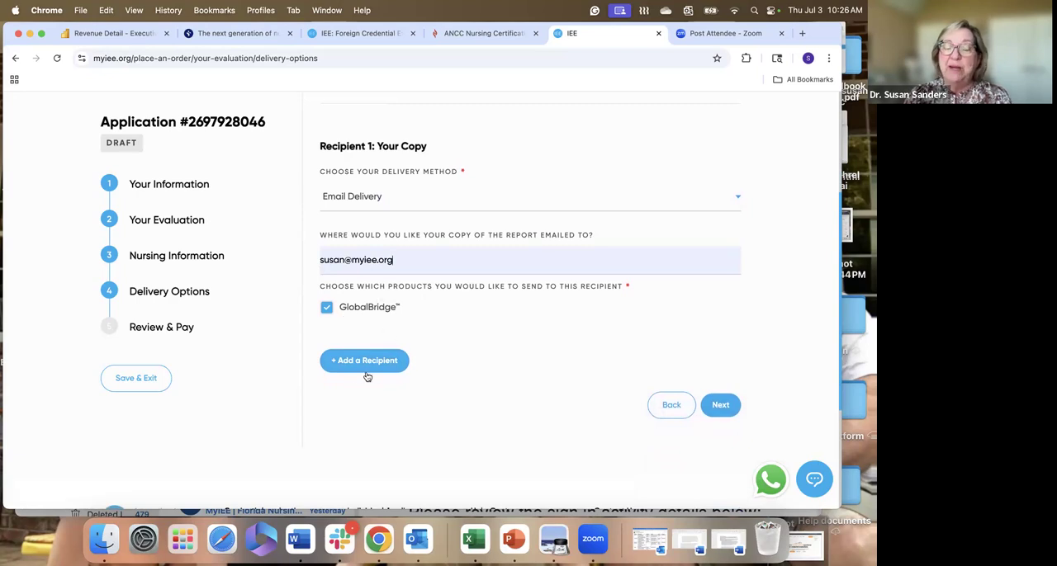
scroll(368, 390, "up", 1)
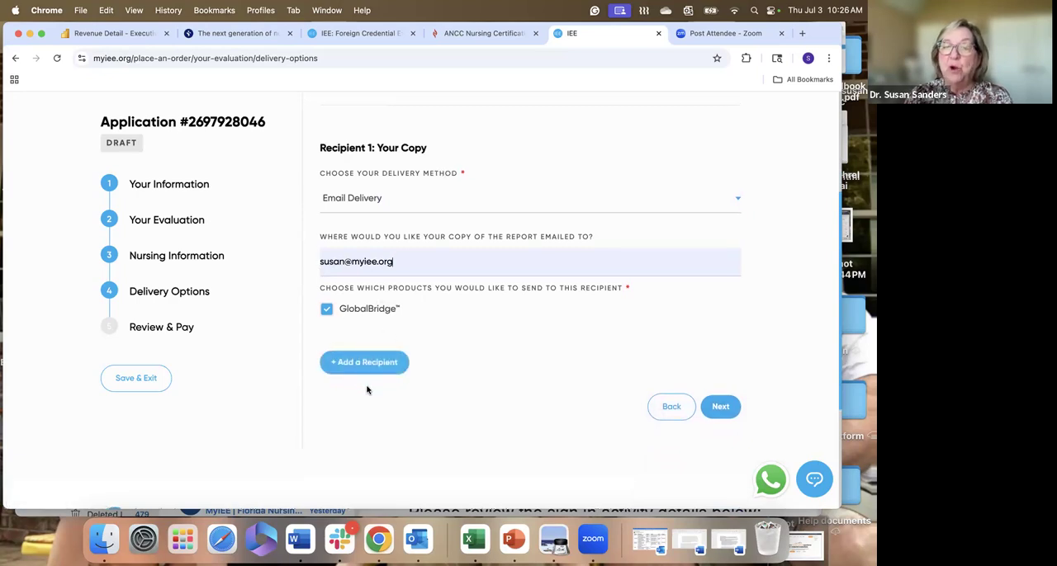
- Accept the delivery options with Recipient 1 as the only recipient and continue to Review & Pay
scroll(367, 390, "up", 1)
scroll(367, 391, "up", 1)
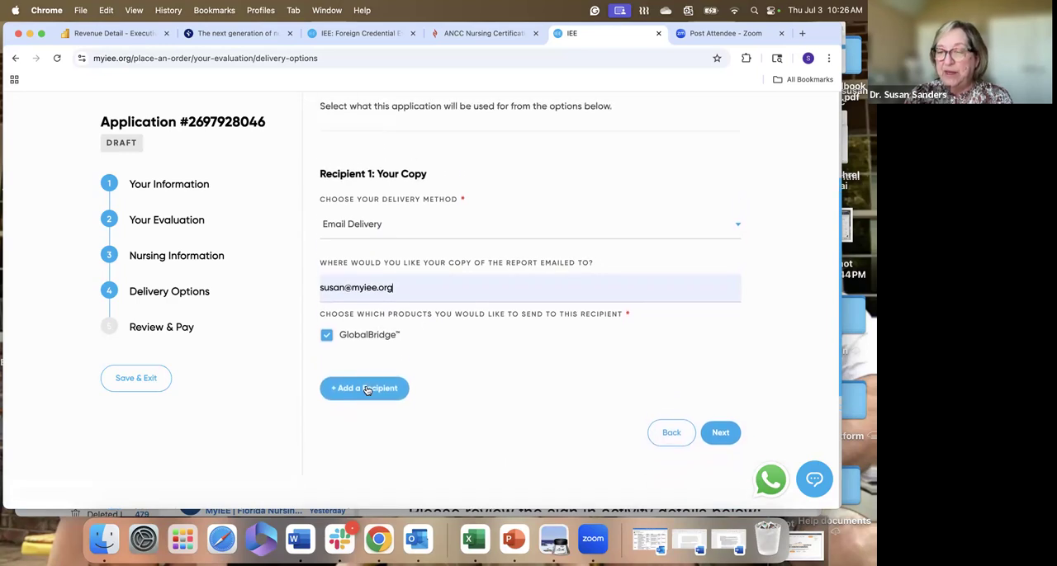
left_click(719, 421)
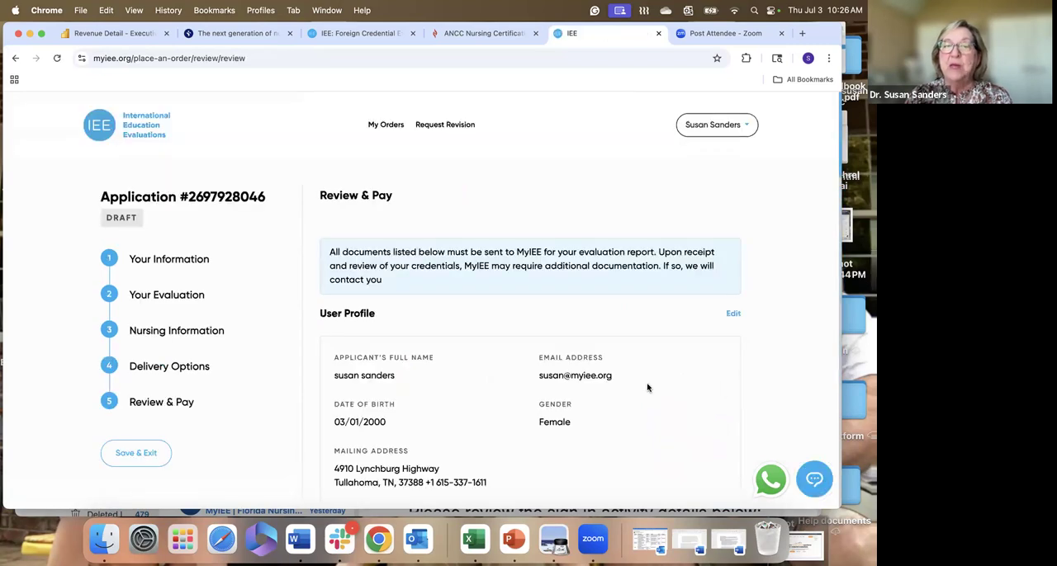
- Review the application's profile, education, evaluation, service and delivery details, and proceed to the order summary and payment methods
scroll(648, 388, "down", 3)
scroll(647, 388, "down", 8)
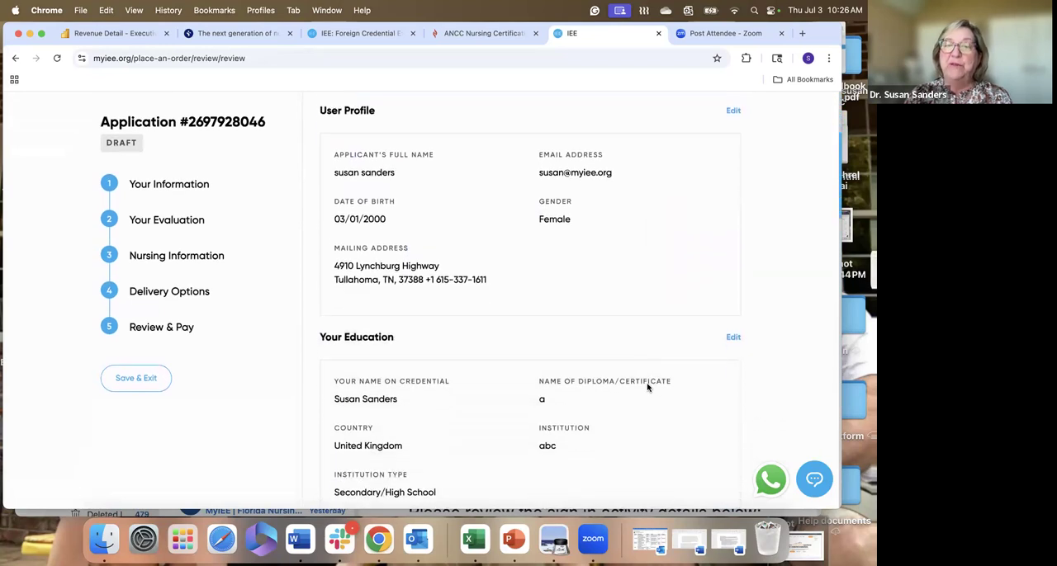
scroll(647, 389, "down", 11)
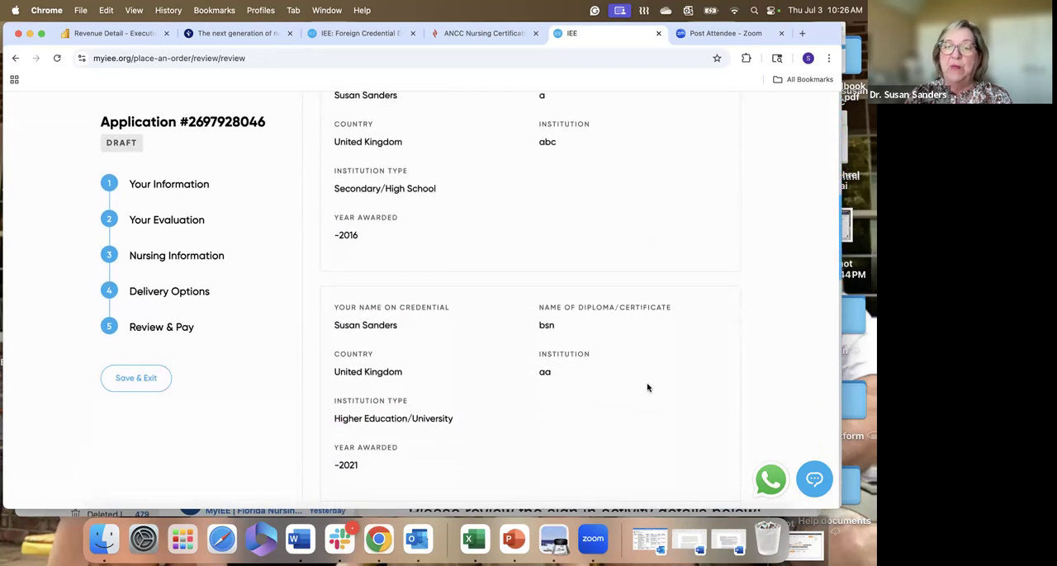
scroll(647, 388, "down", 7)
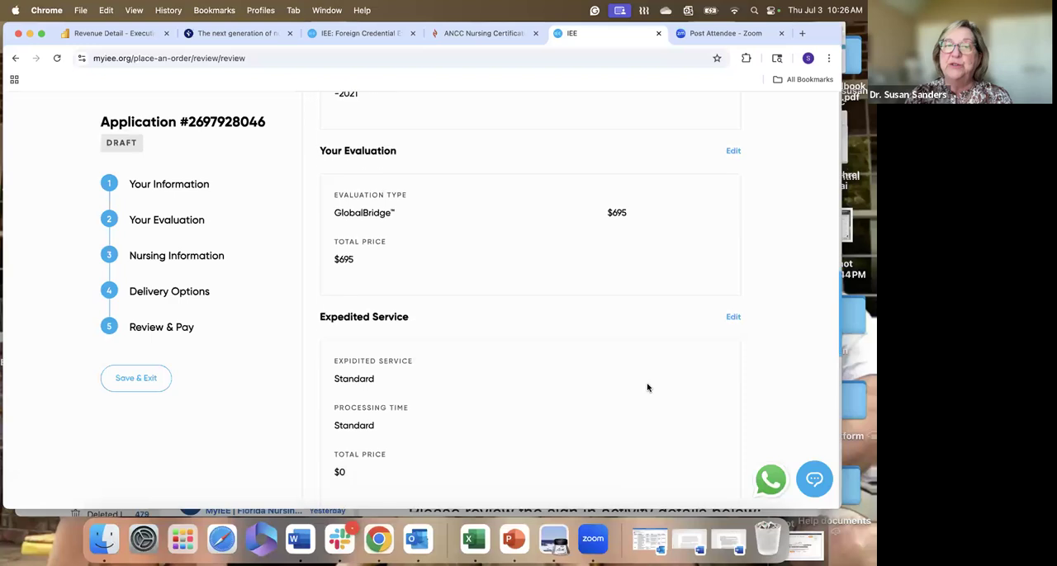
scroll(647, 388, "down", 10)
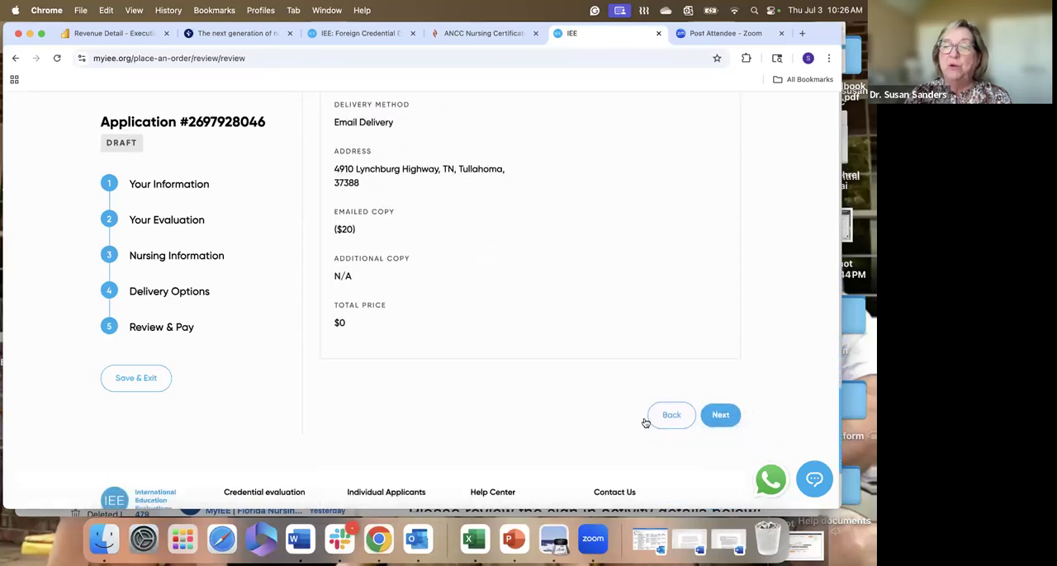
left_click(721, 419)
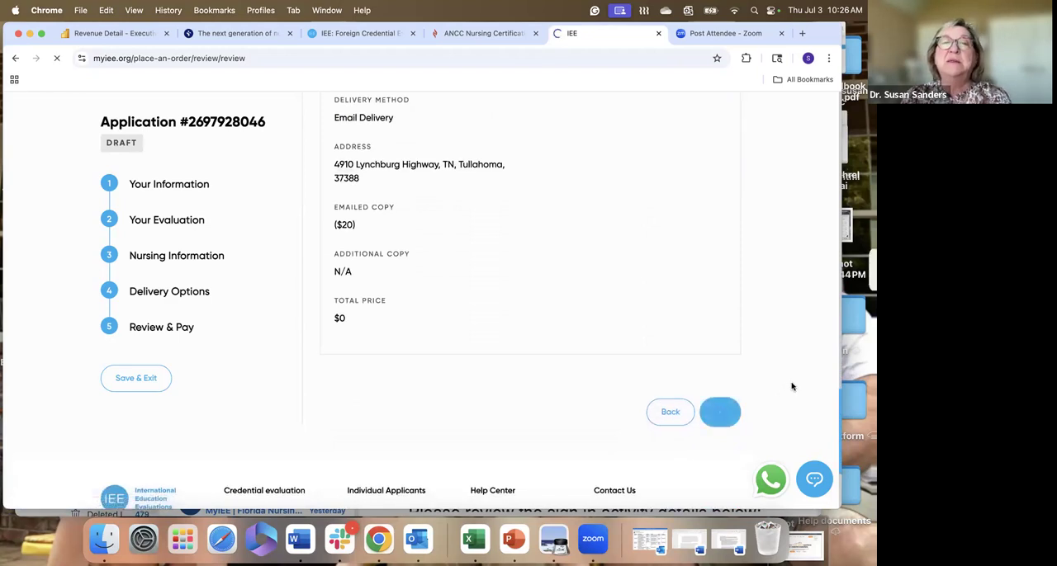
scroll(774, 392, "down", 3)
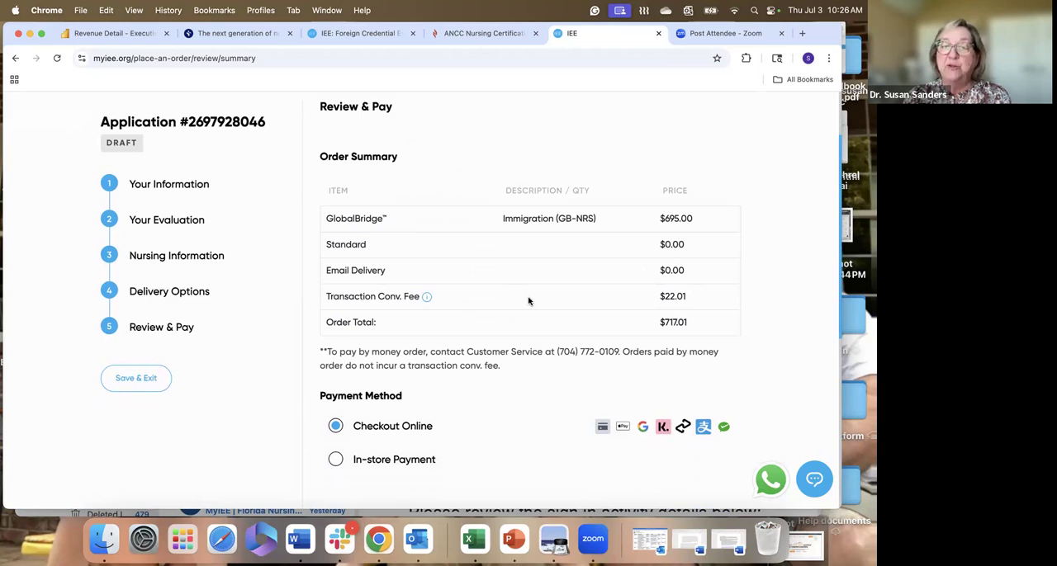
scroll(529, 304, "down", 5)
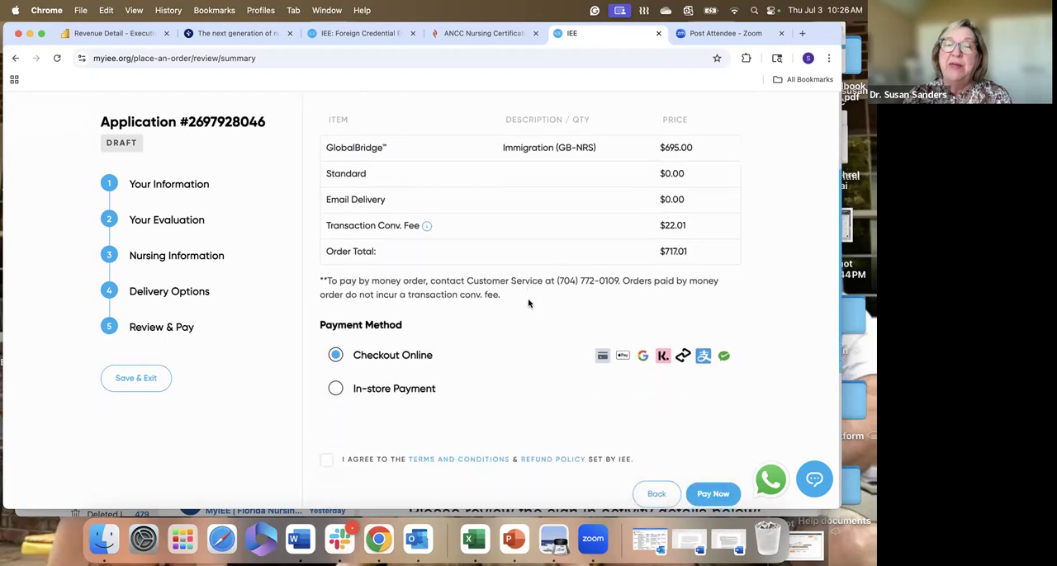